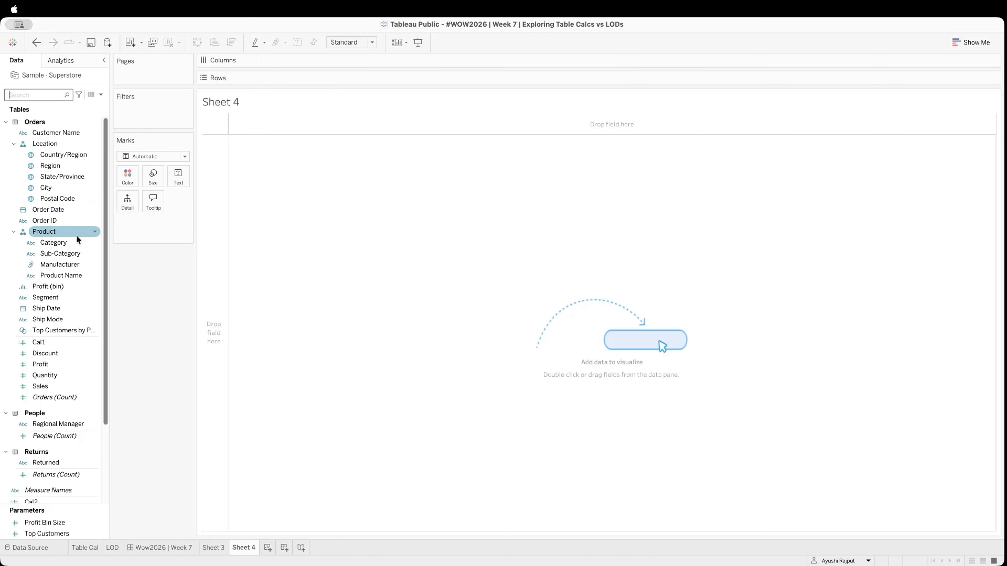
Build a text table with Region and Category as rows and the sum of Sales as the displayed value
drag(55, 168, 291, 78)
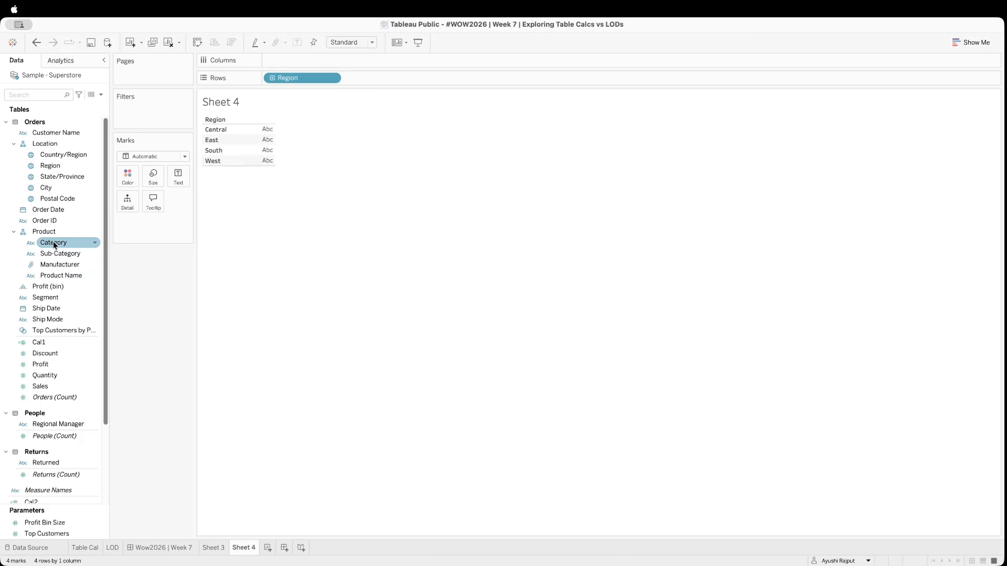
drag(54, 242, 365, 73)
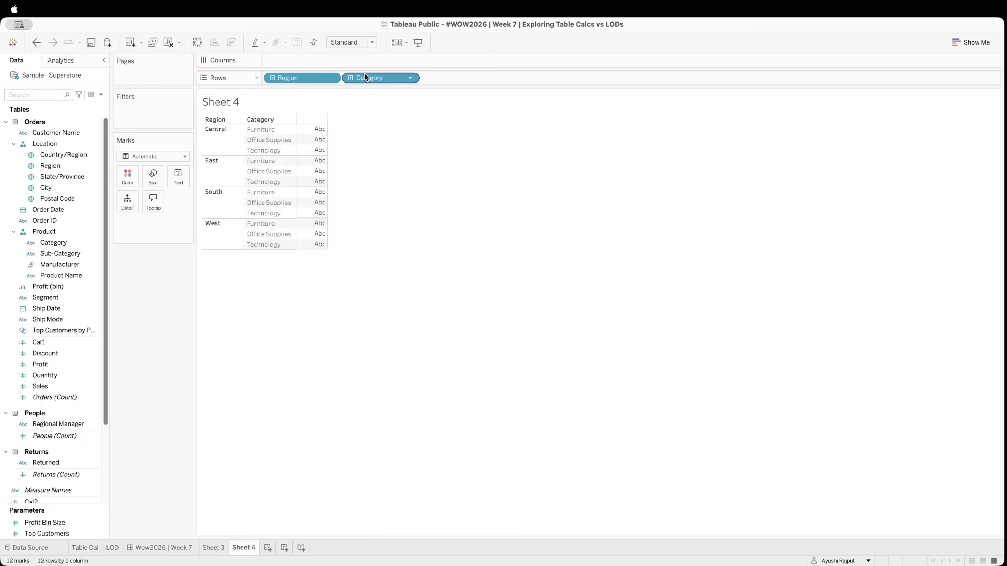
drag(41, 386, 180, 174)
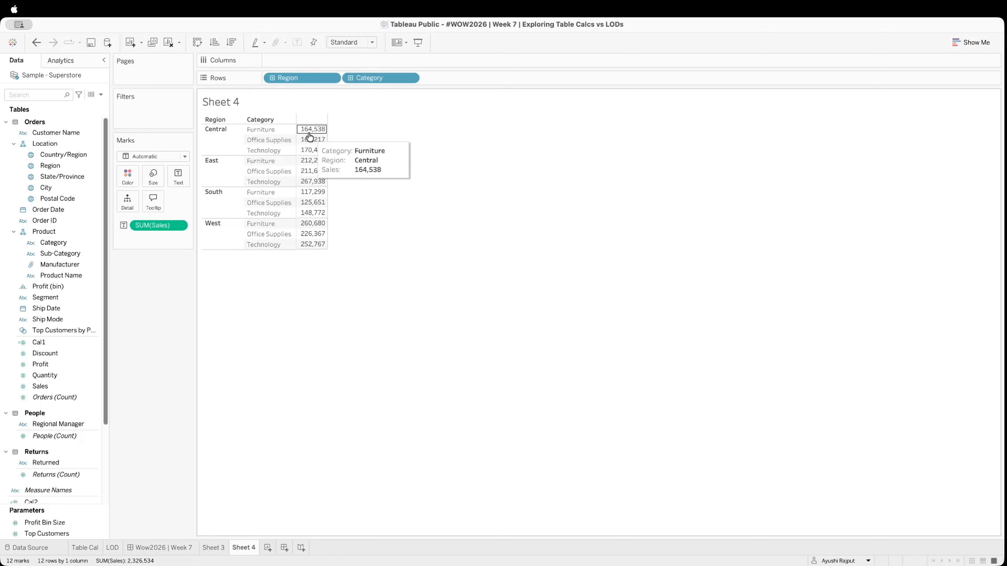
key(super+1)
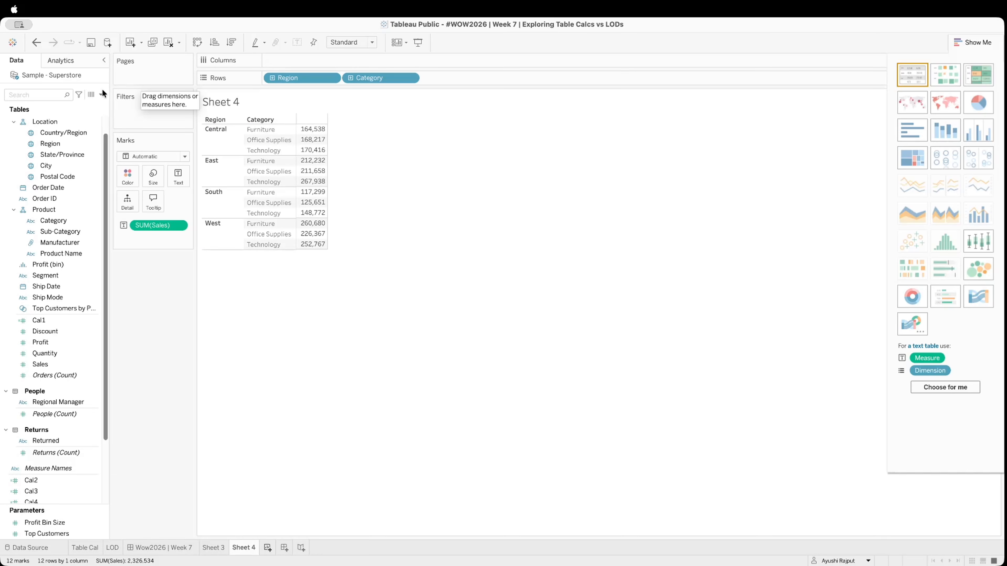
Create a calculated field named "Total Sales" with the formula TOTAL(SUM([Sales]))
click(101, 94)
click(87, 106)
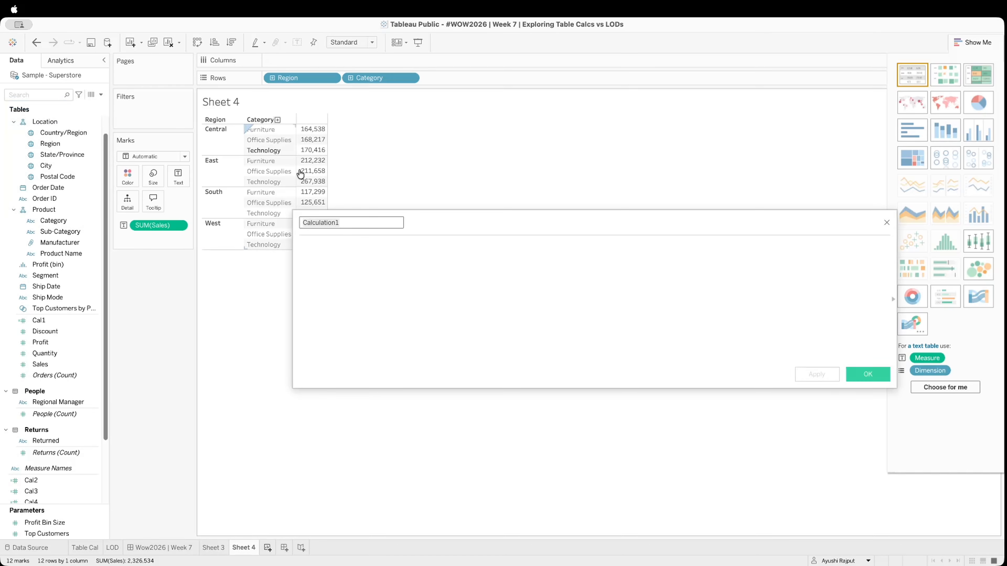
text(Total Sales)
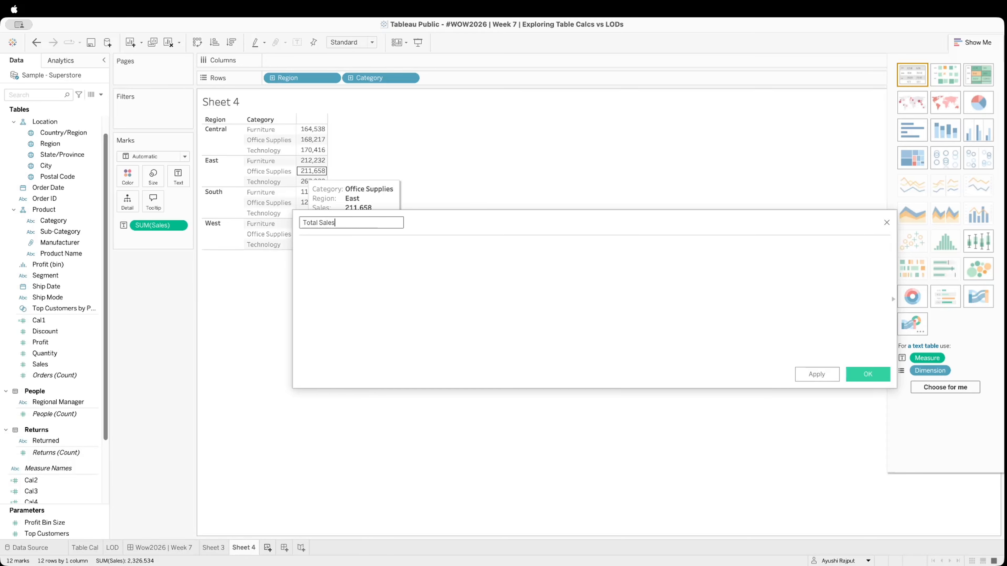
click(316, 258)
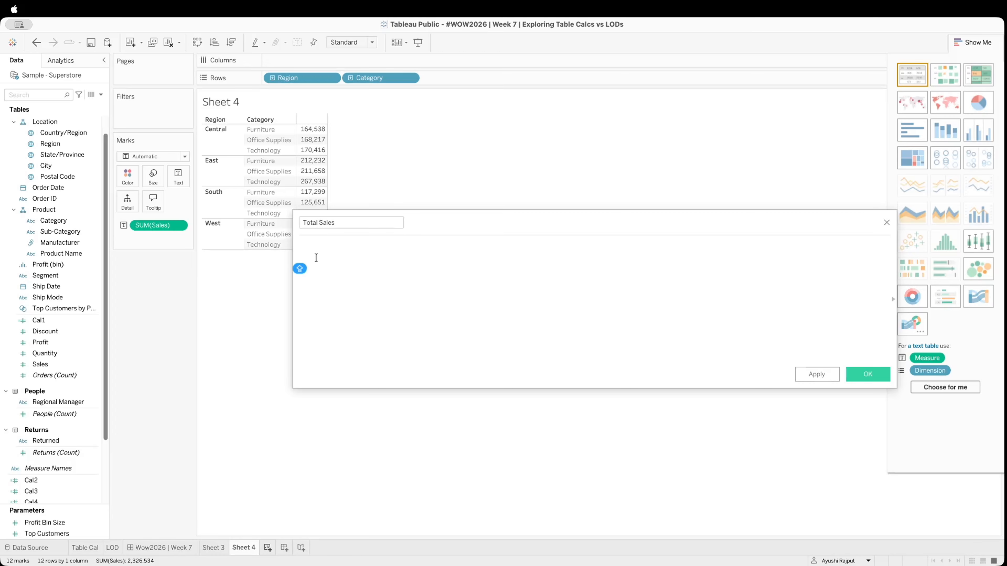
text(Tota)
key(Return)
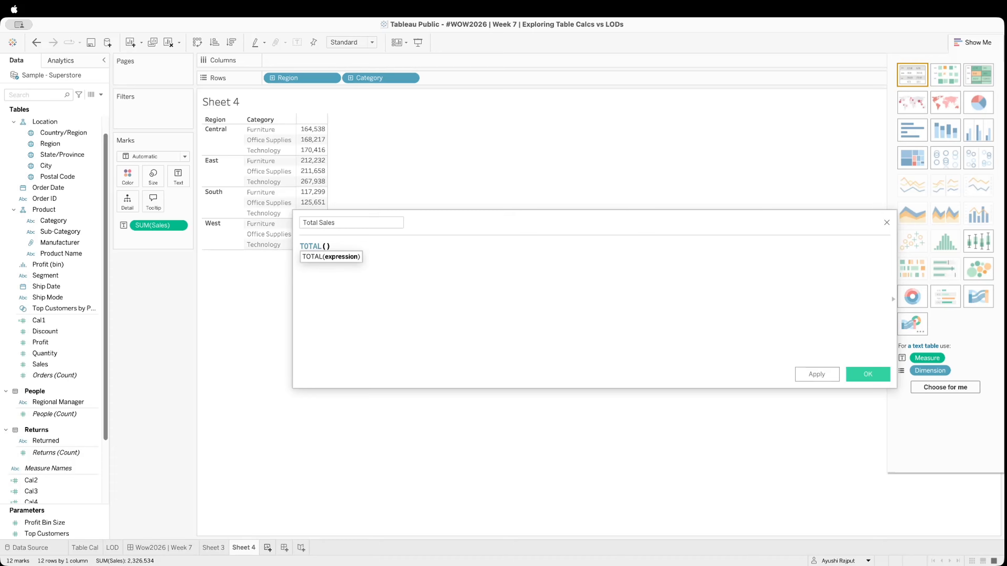
text(Sum)
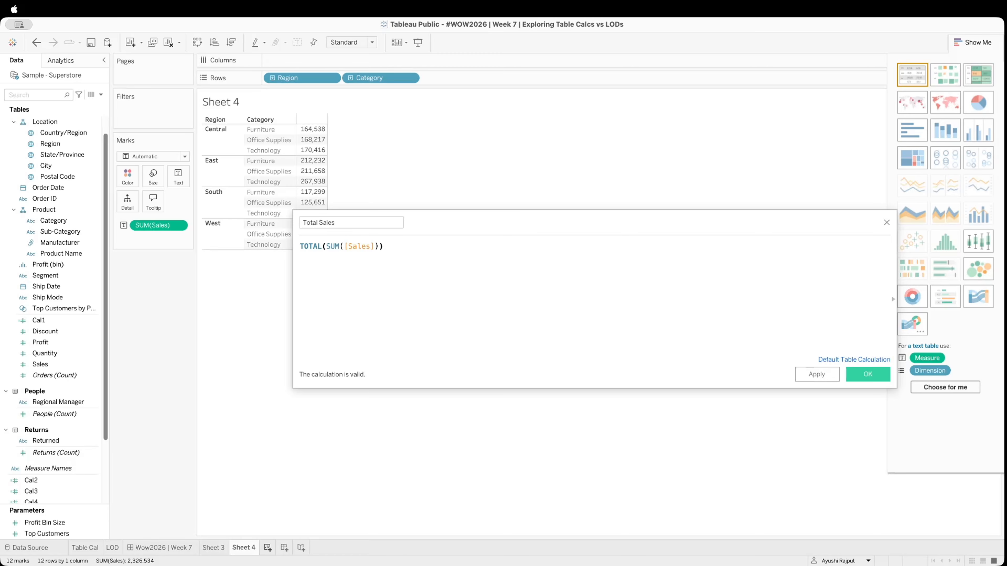
click(811, 374)
click(877, 379)
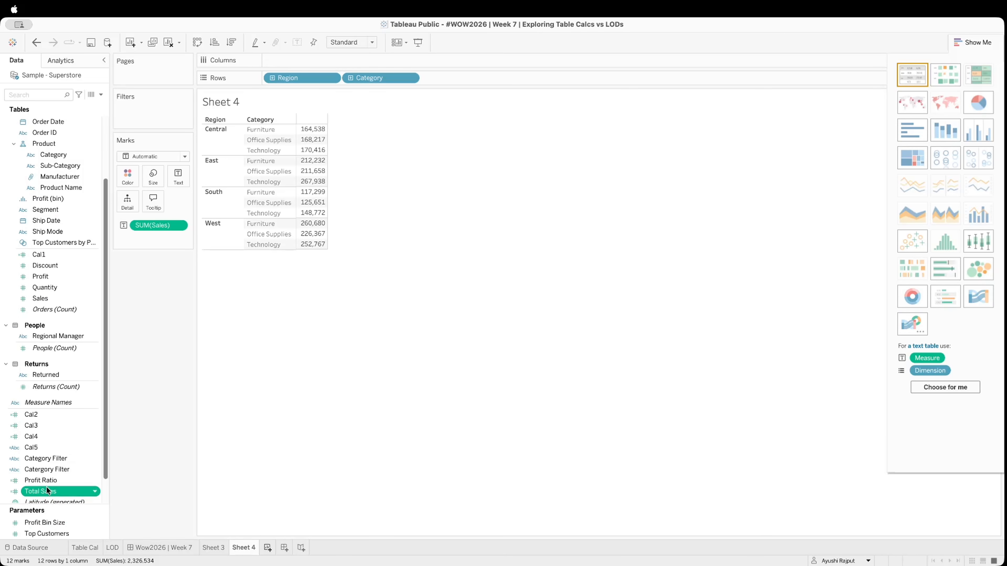
Add Total Sales to the table and lay out Sales and Total Sales as separate columns of a text table
drag(46, 489, 178, 177)
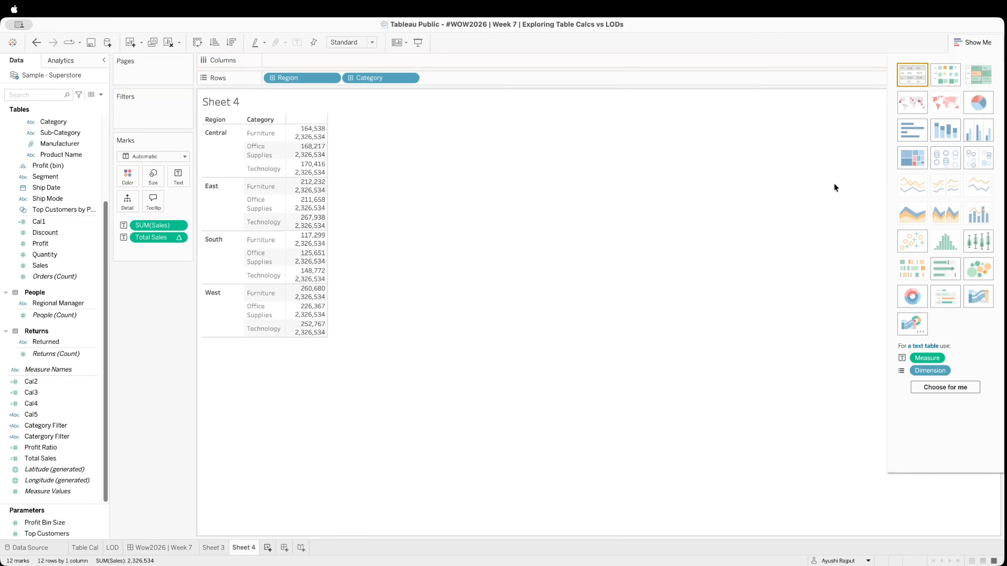
click(914, 70)
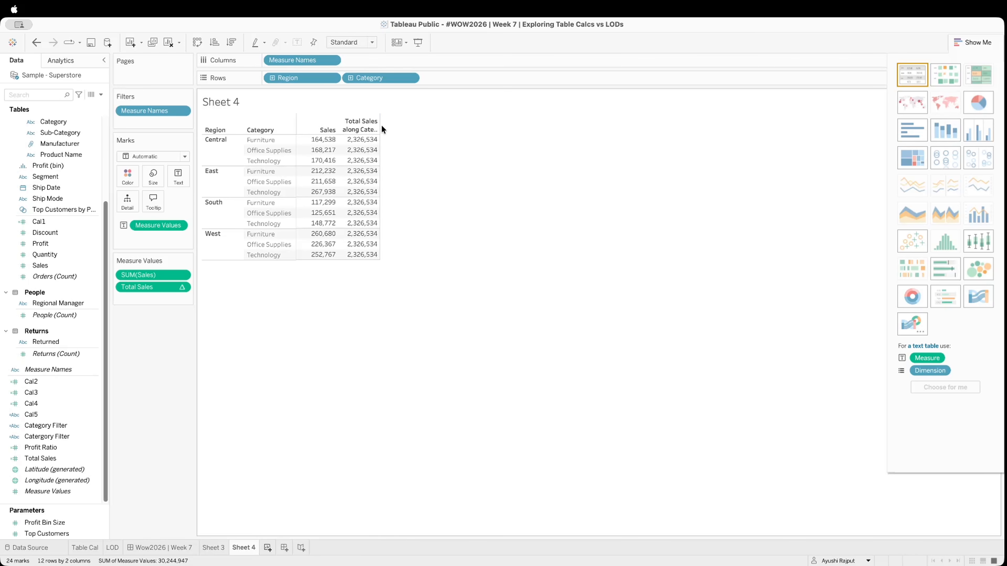
Set the Total Sales table calculation to compute using Category
mouse_move(377, 148)
right_click(157, 288)
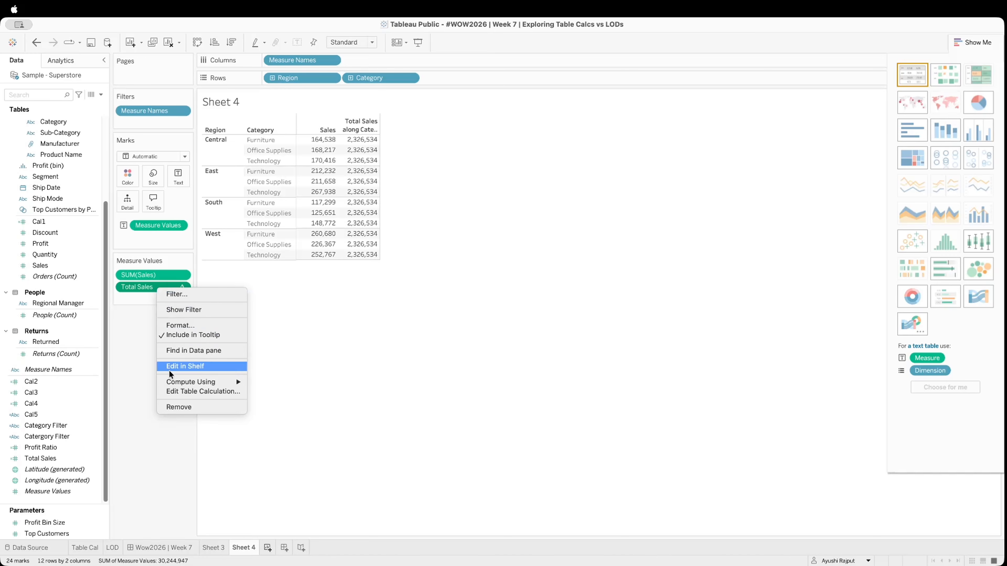
mouse_move(193, 381)
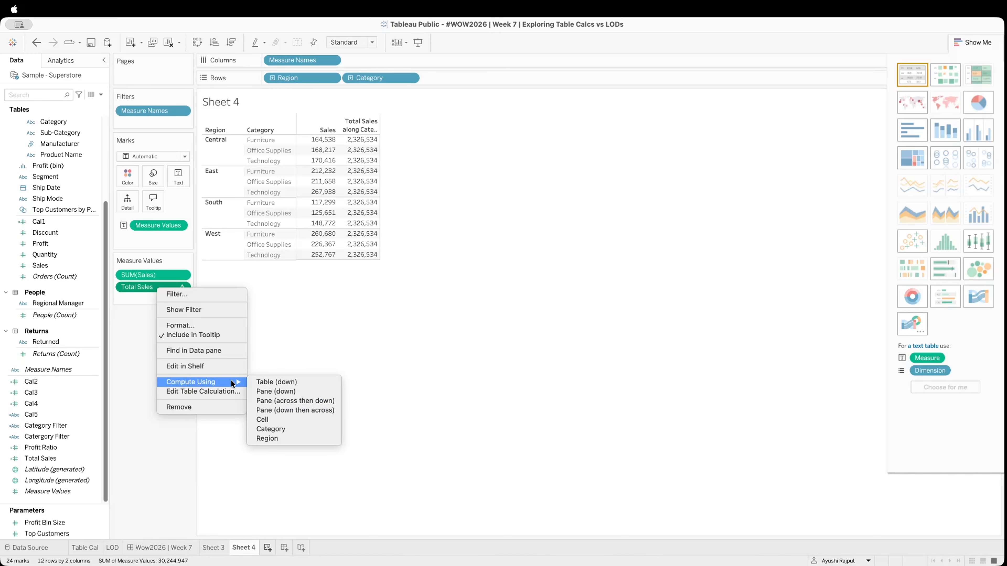
click(276, 429)
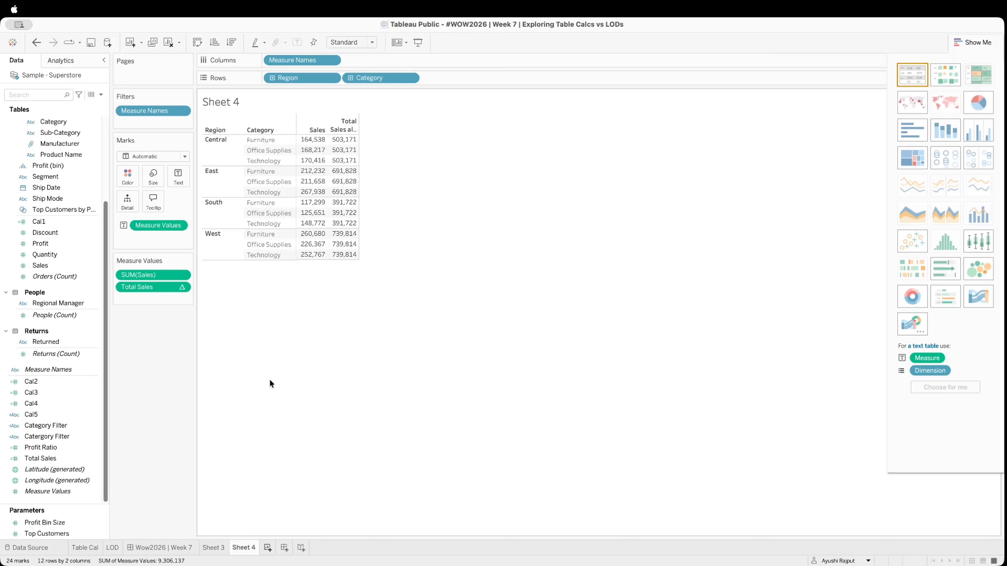
Start a new calculated field and name it "Table Cal - % of Sales"
click(102, 92)
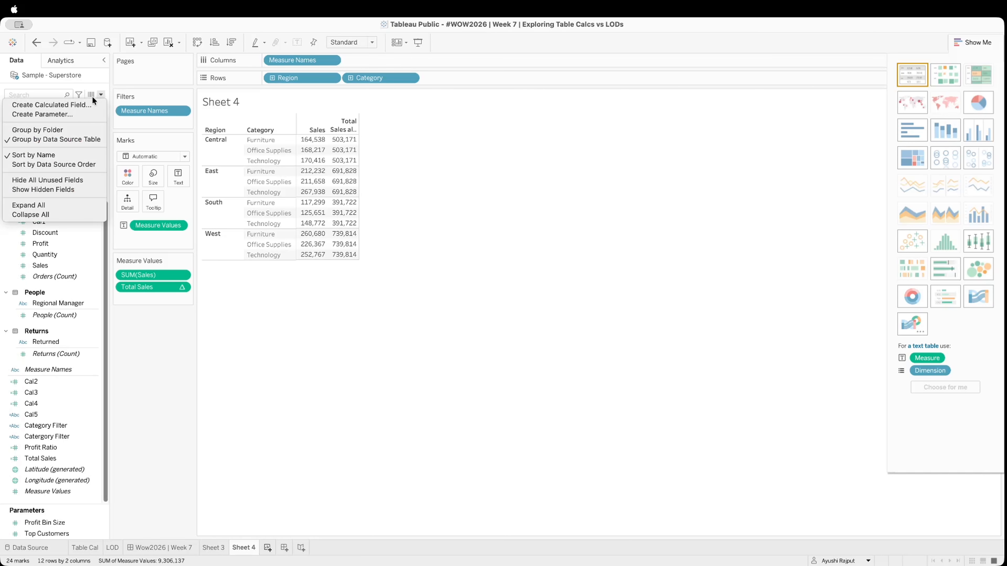
click(52, 104)
key(BackSpace)
text(Table Cal -)
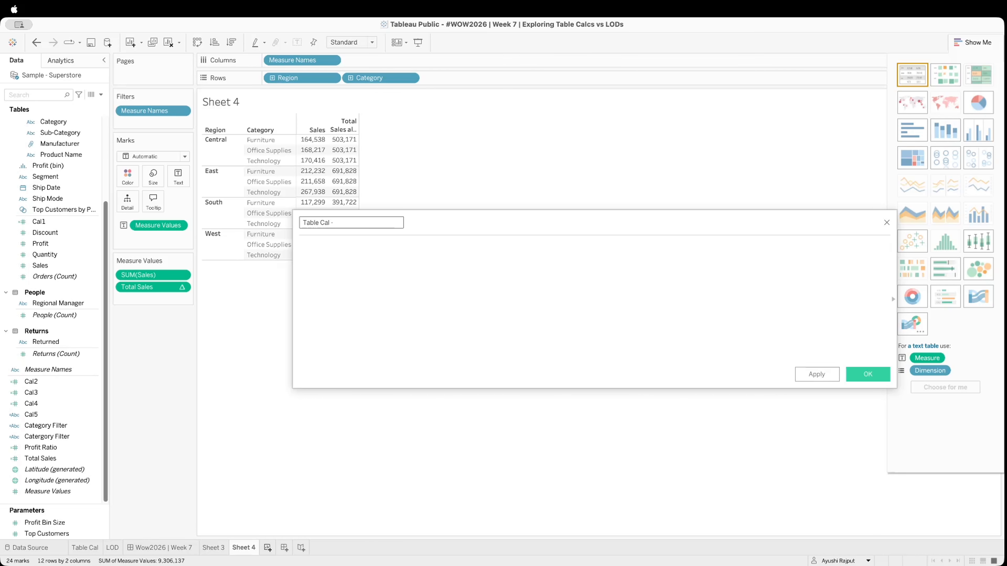
text( % of Sales)
Define the percentage field's formula as SUM([Sales])/[Total Sales] and save the calculation
click(344, 284)
text(SUM)
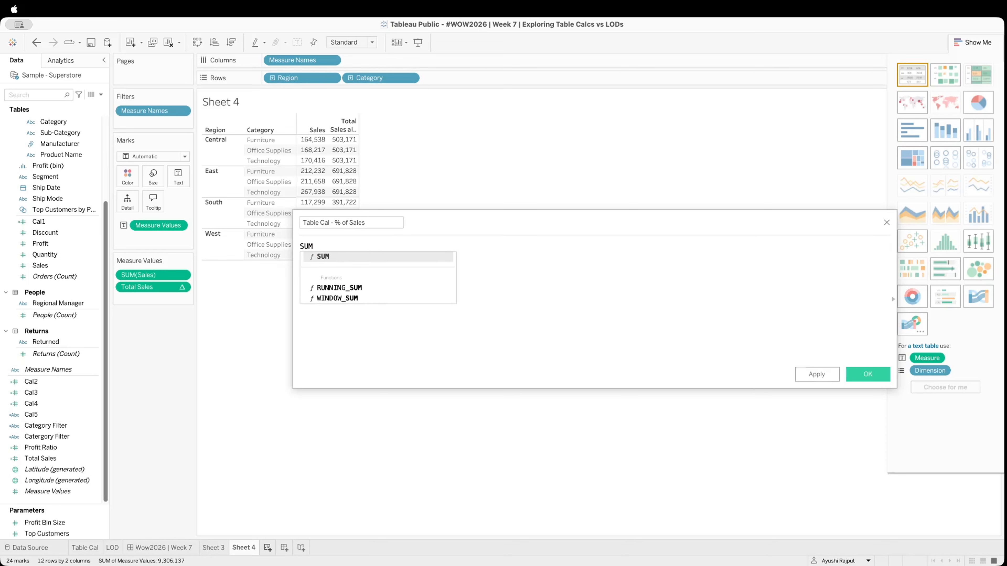
text((S)
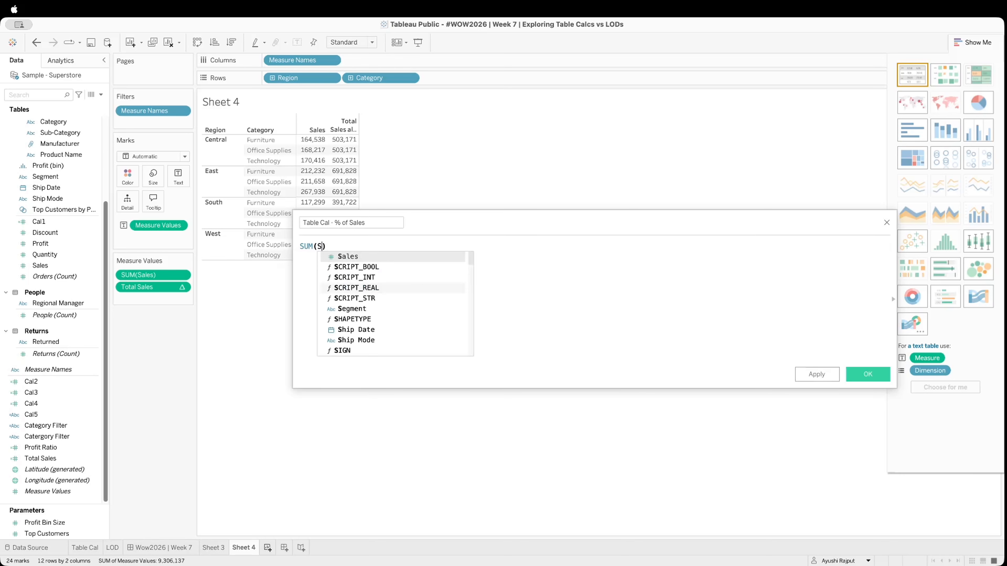
key(Return)
text(/)
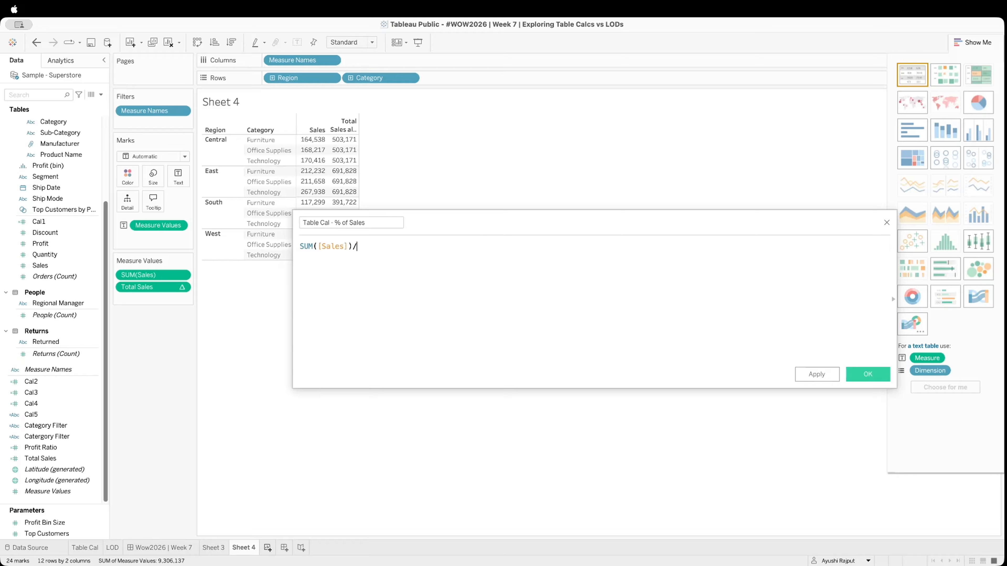
text([Total Sales])
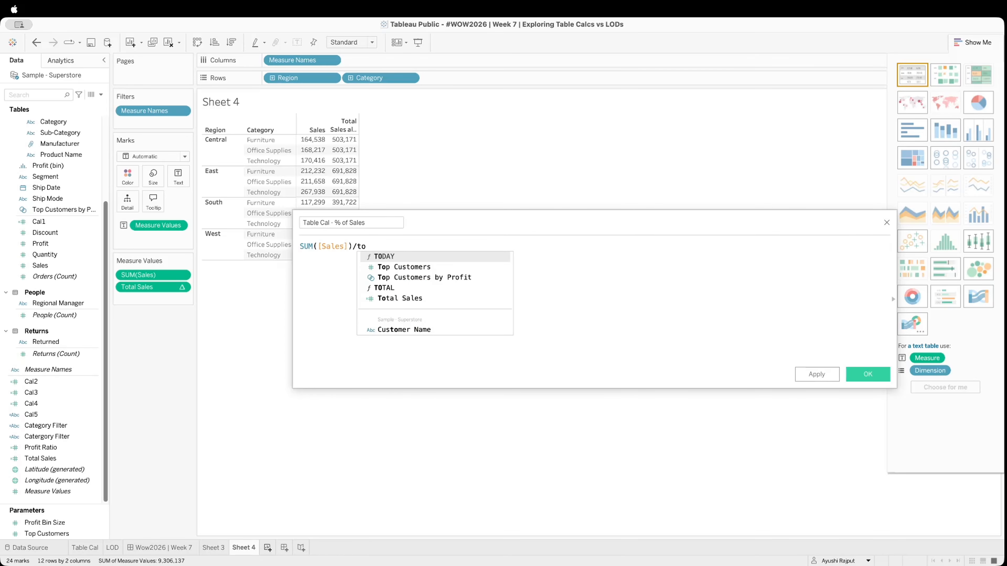
click(818, 372)
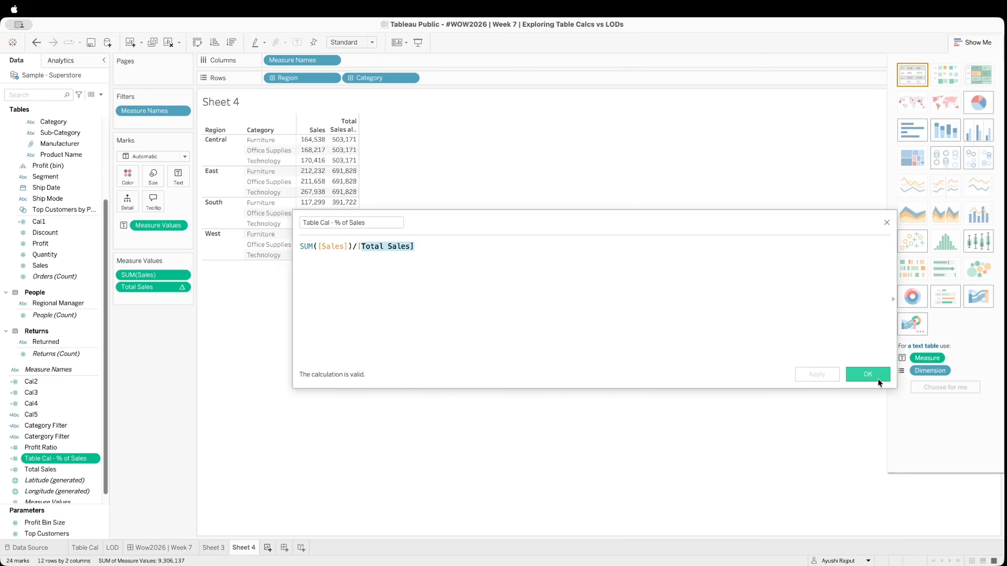
click(867, 374)
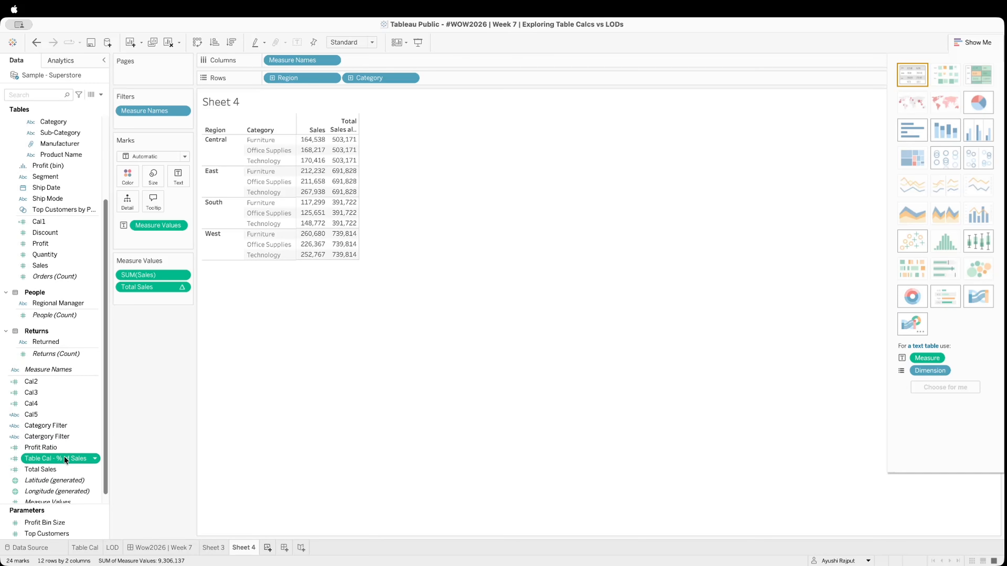
Add Table Cal - % of Sales to the measure values and format it as a percentage with 1 decimal place
drag(64, 457, 156, 298)
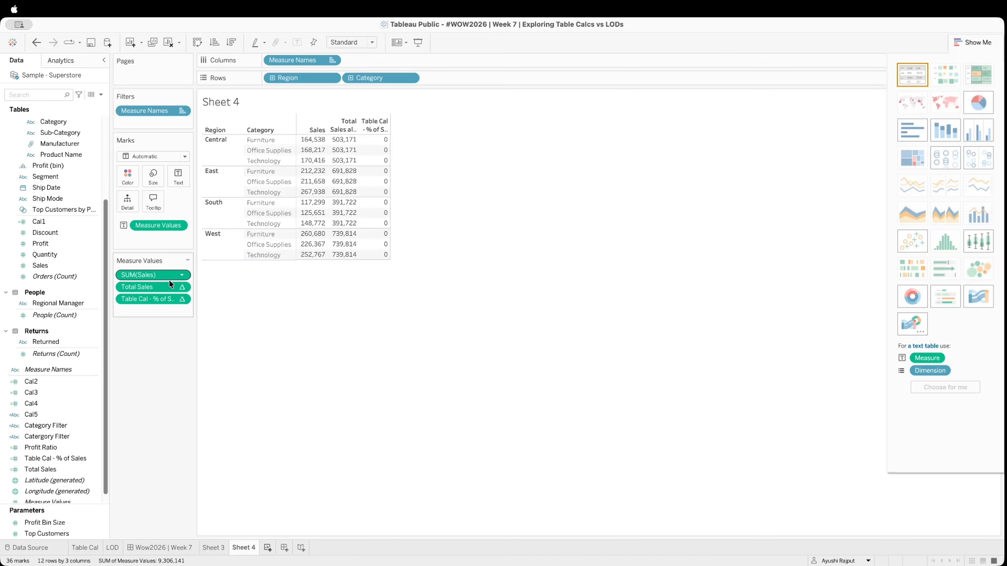
right_click(149, 300)
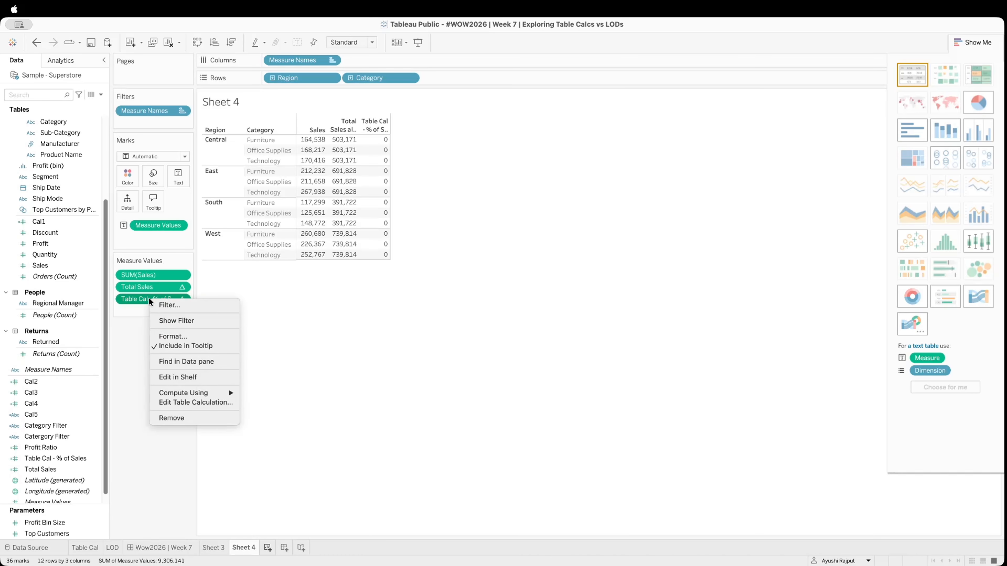
click(181, 337)
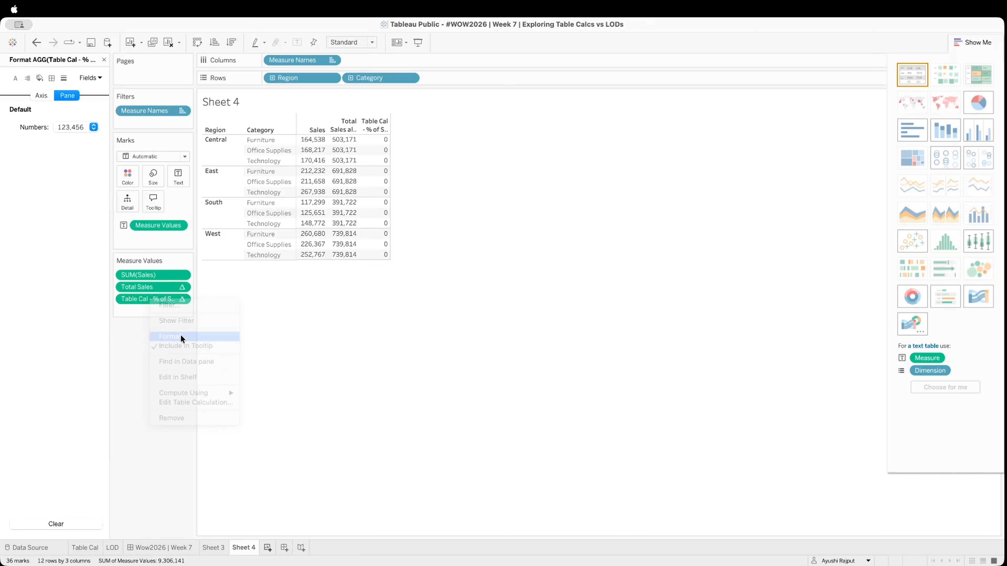
click(71, 126)
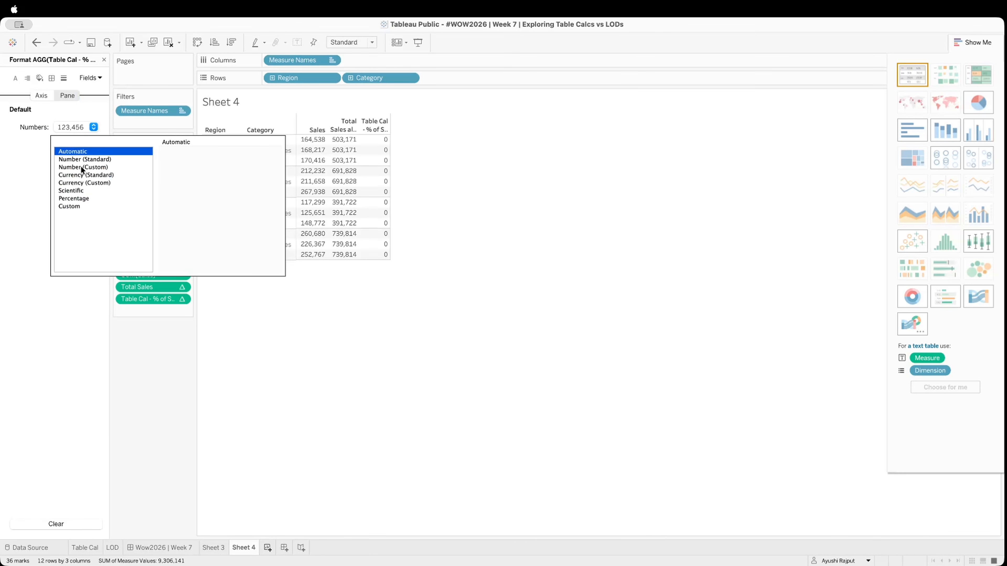
click(85, 198)
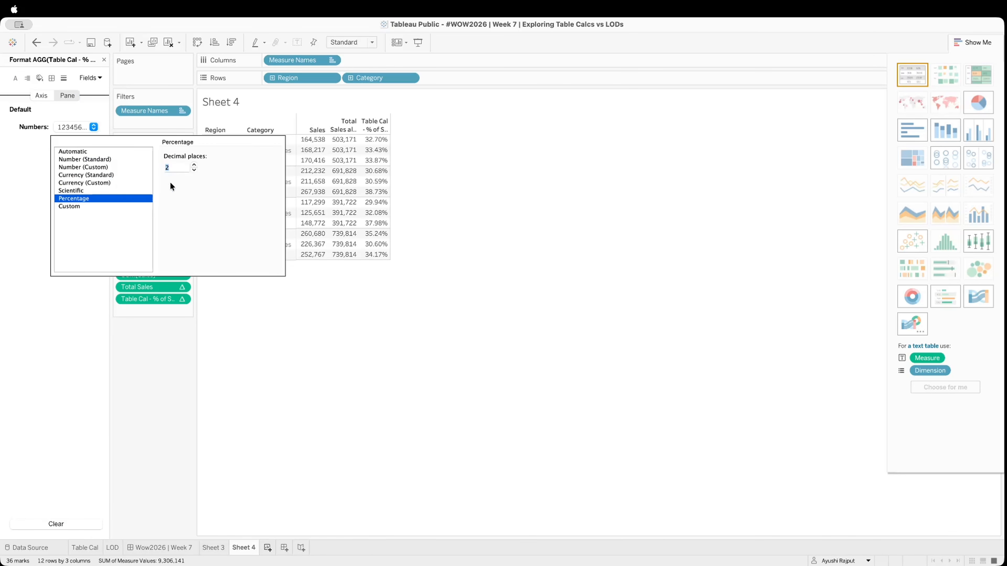
click(194, 170)
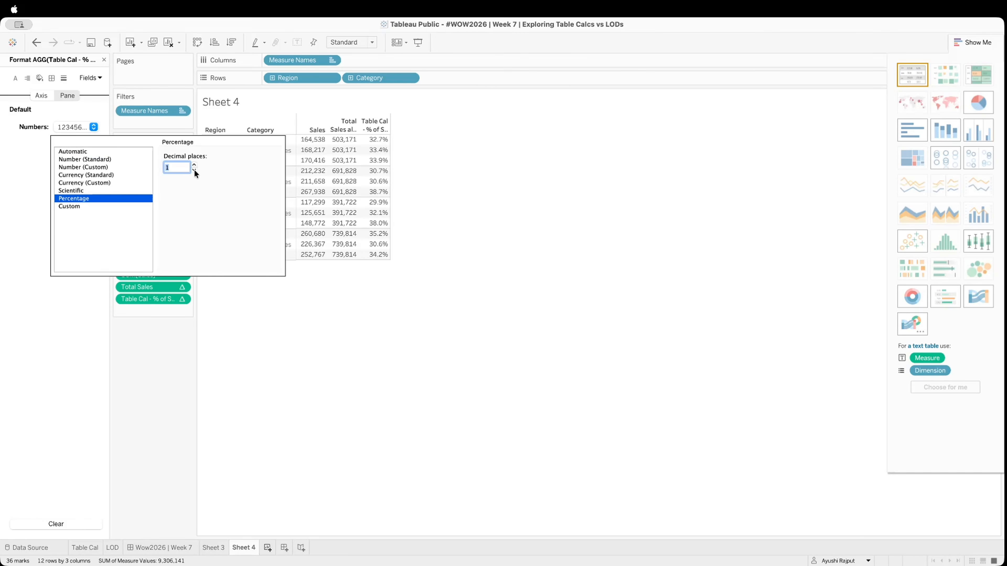
click(164, 298)
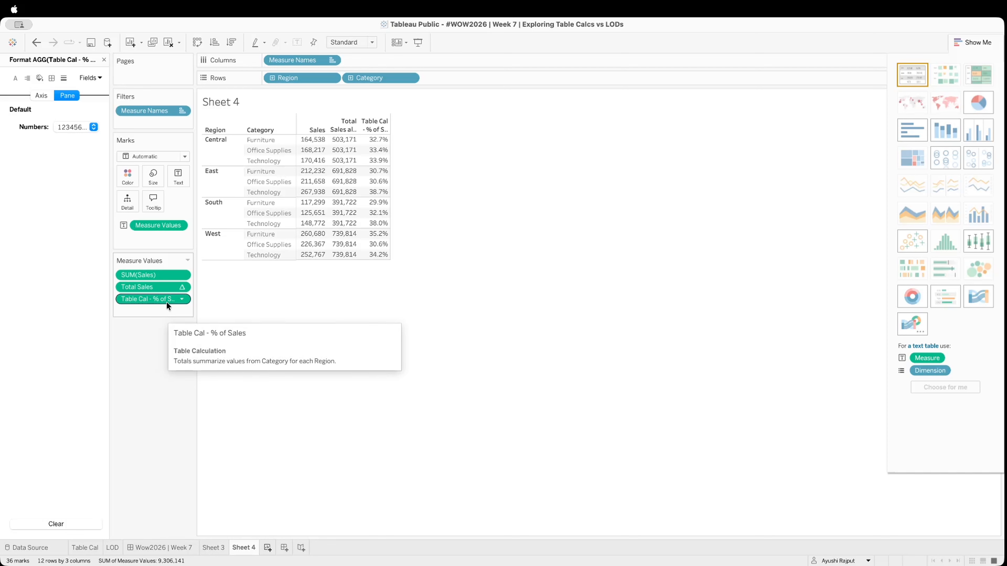
Set Table Cal - % of Sales to compute using Category and close its number formatting
right_click(166, 302)
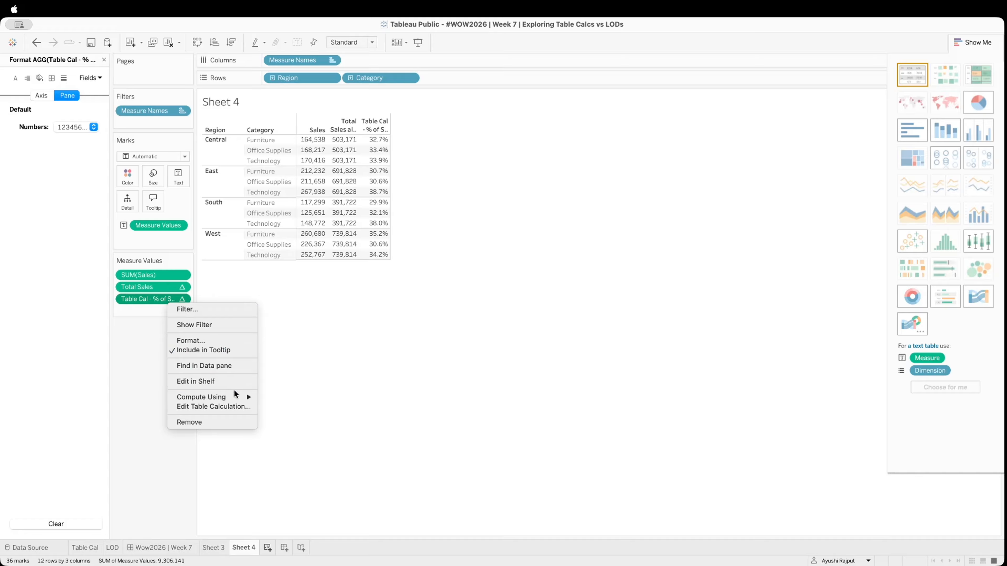
mouse_move(239, 397)
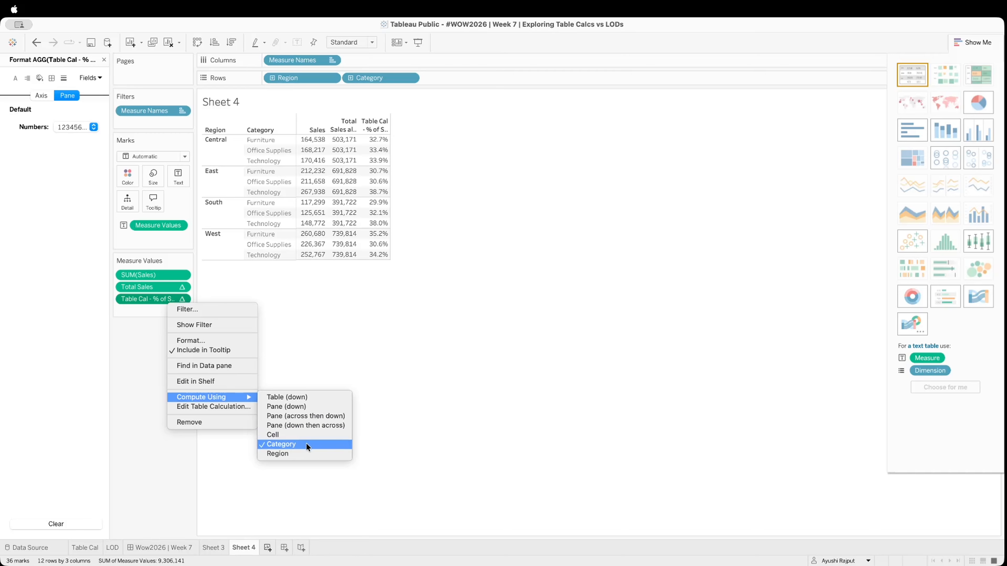
click(299, 443)
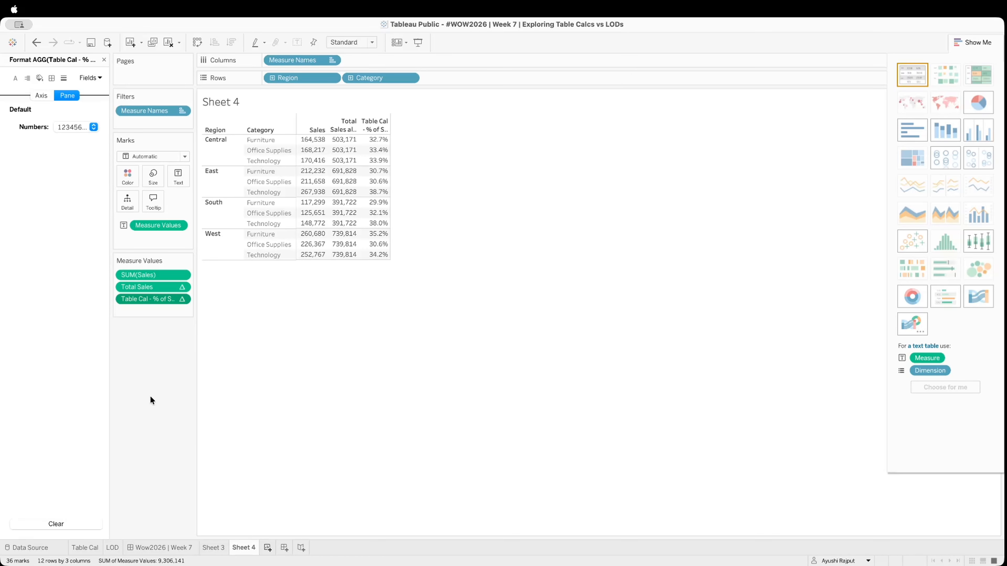
click(105, 59)
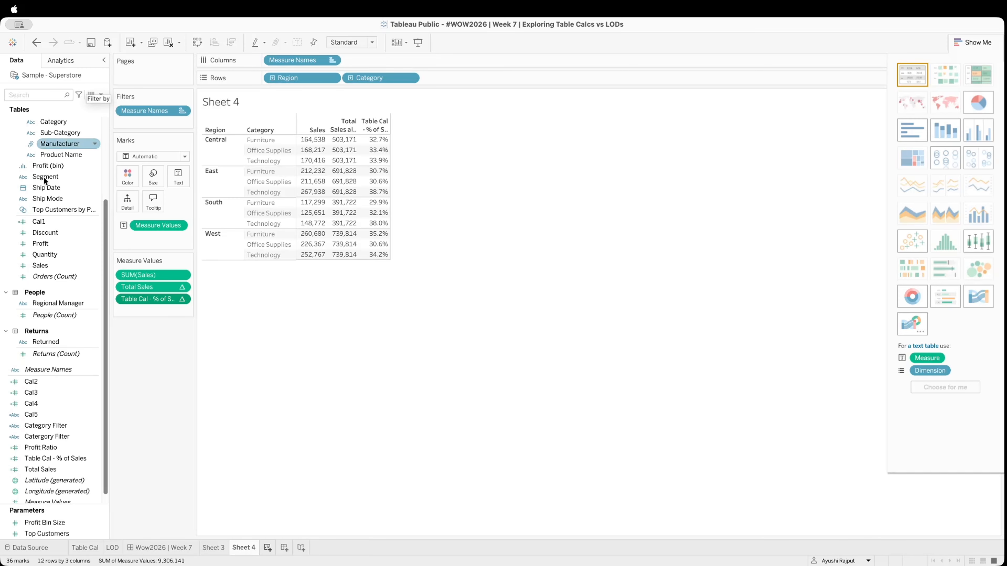
Show filter controls for the Region, Category and Segment fields on the sheet
scroll(68, 212, up, 2)
right_click(55, 166)
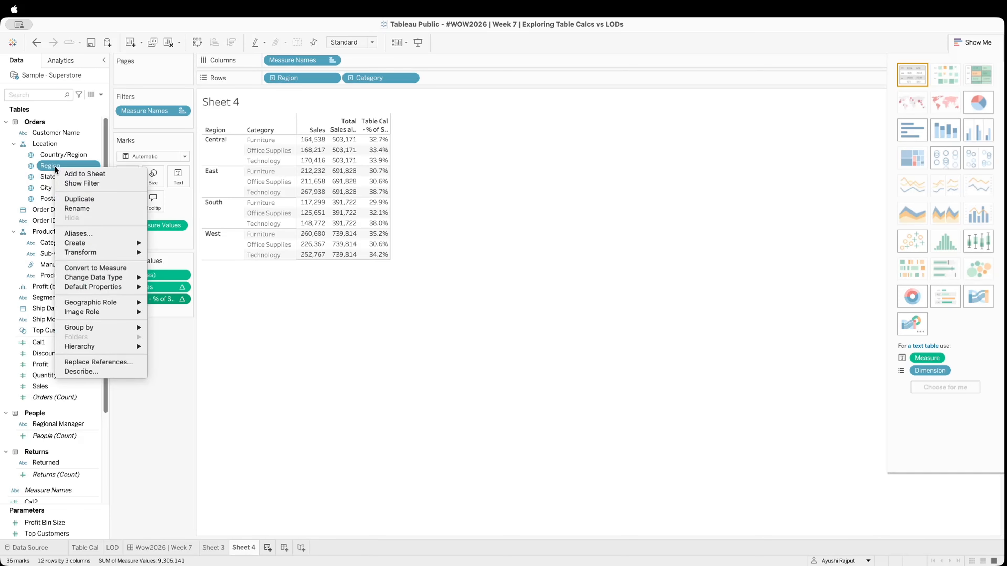
click(85, 183)
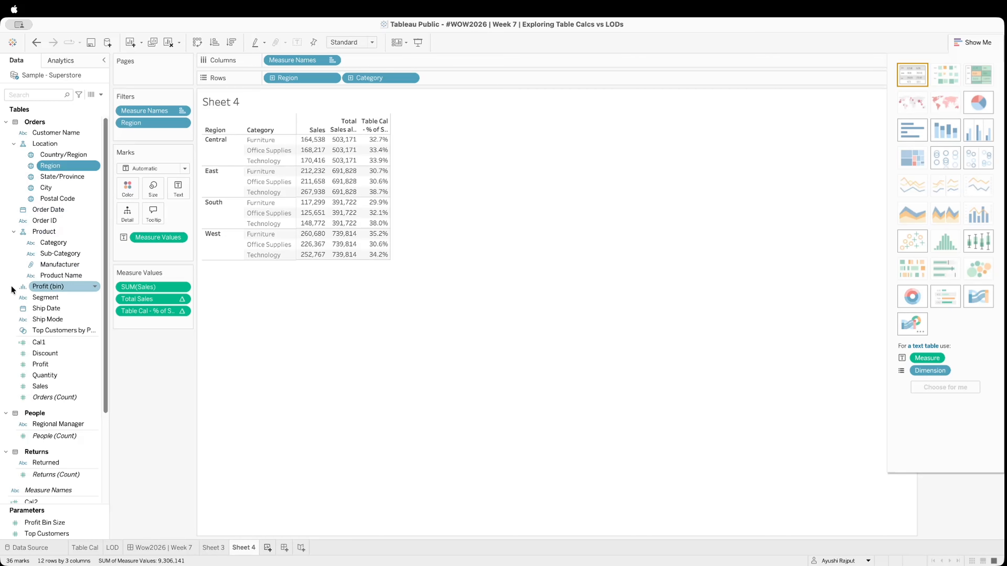
right_click(57, 244)
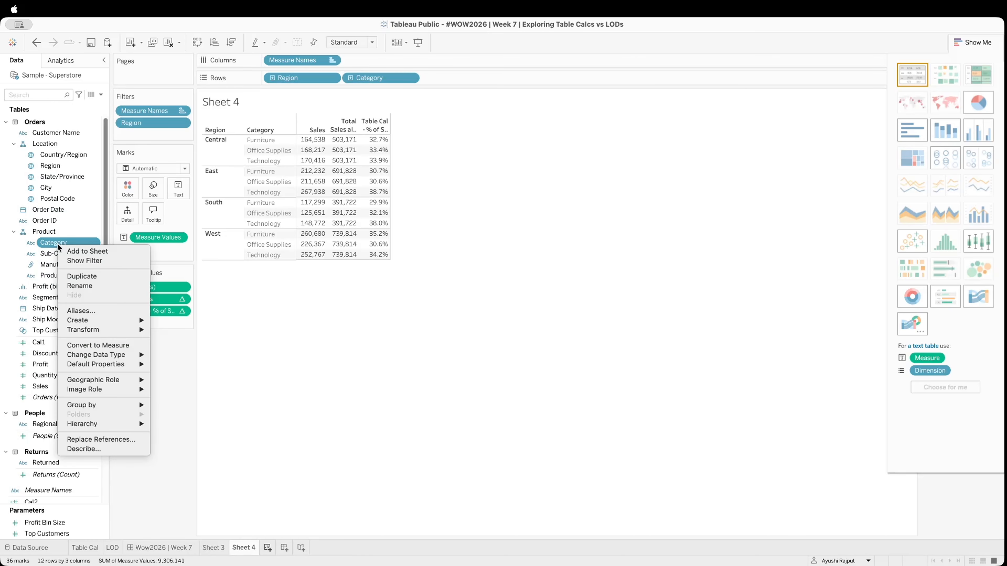
click(102, 261)
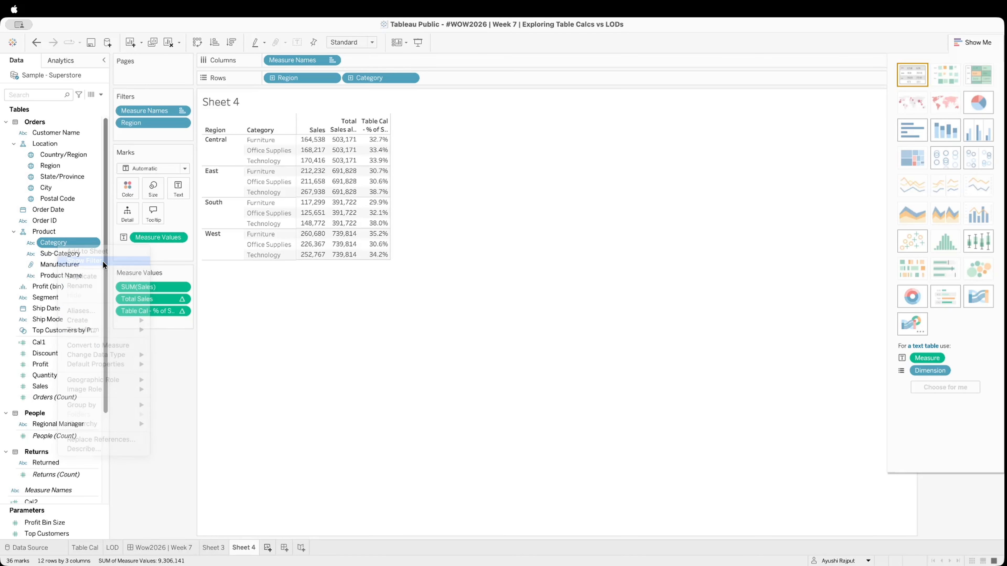
right_click(38, 300)
click(79, 314)
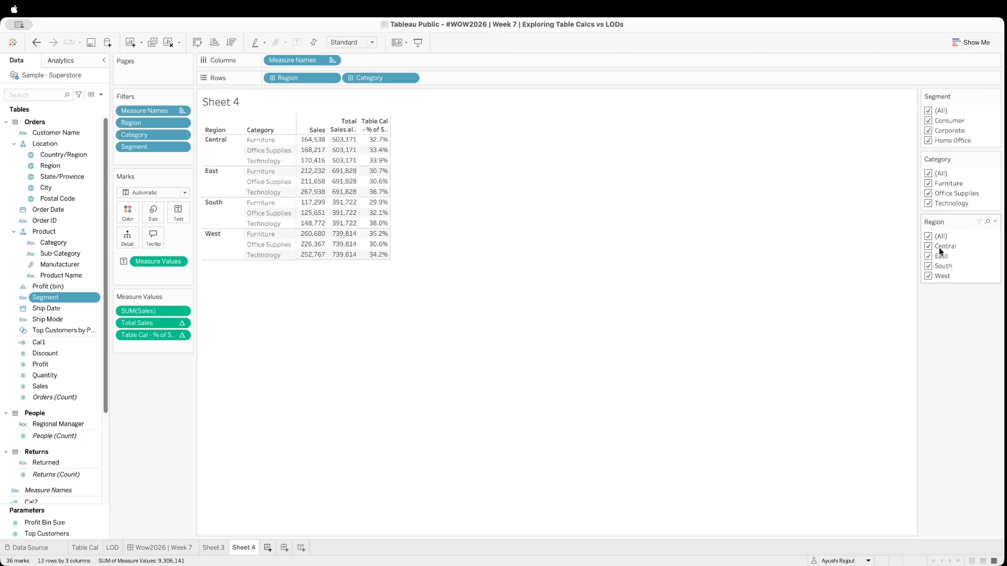
Test the Segment filter by excluding Consumer from the table, and restore all segments
click(928, 121)
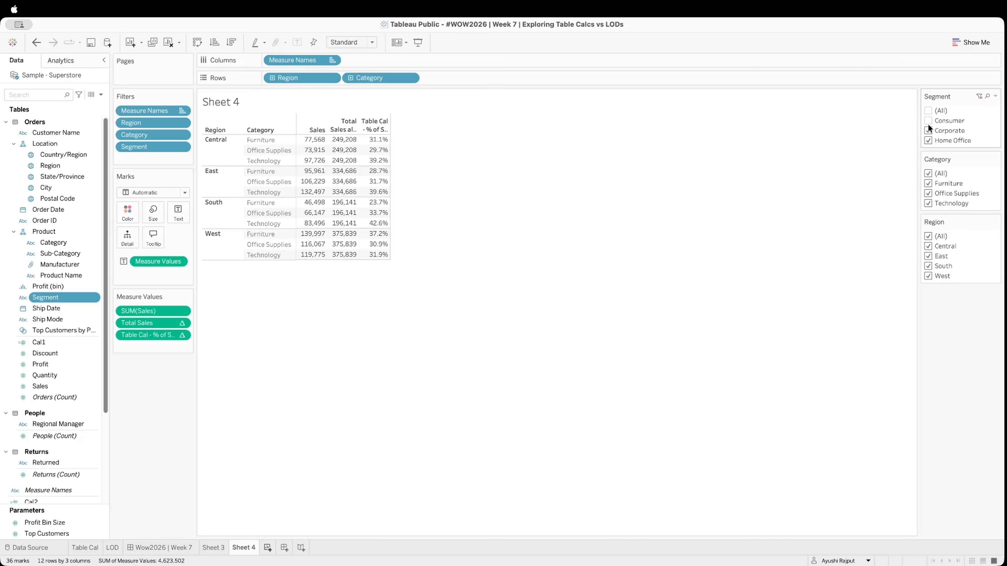
click(928, 121)
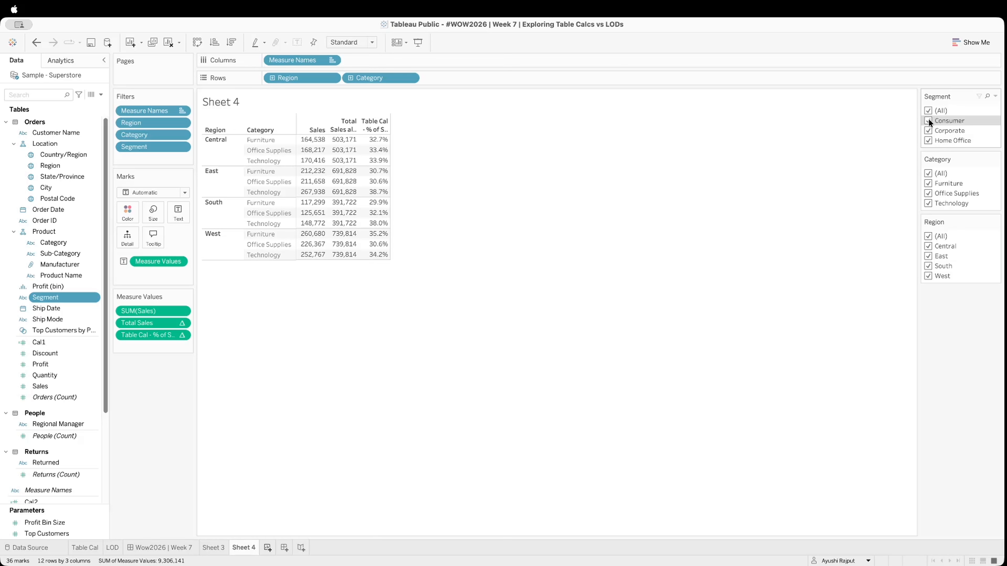
click(928, 120)
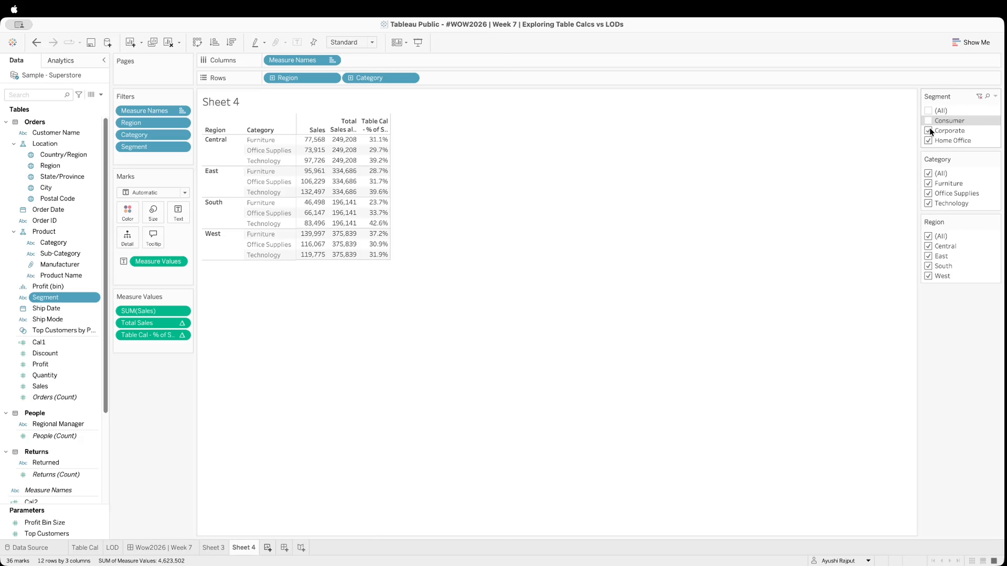
click(928, 130)
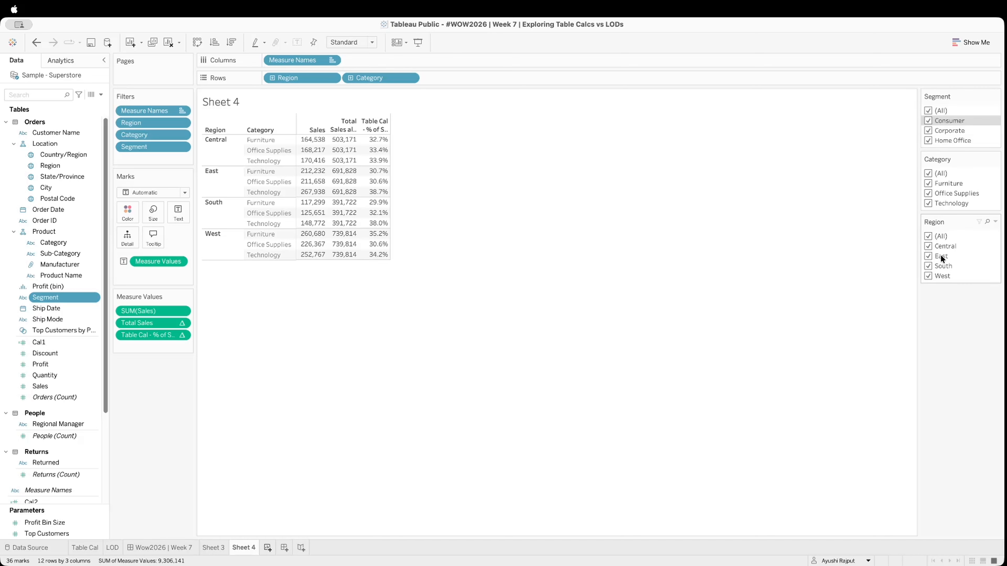
Test the Region filter by excluding South from the table, and restore all regions
click(928, 265)
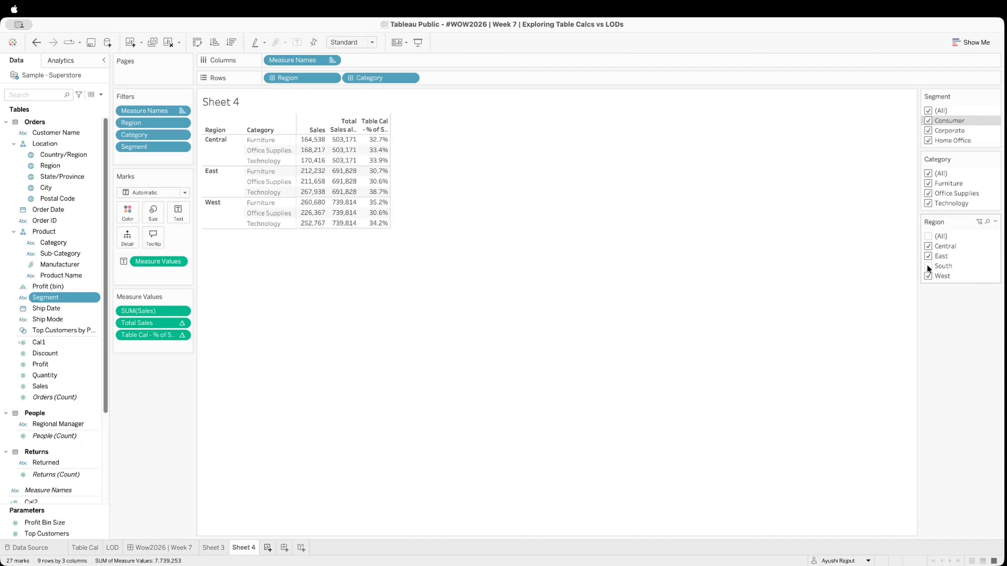
click(928, 266)
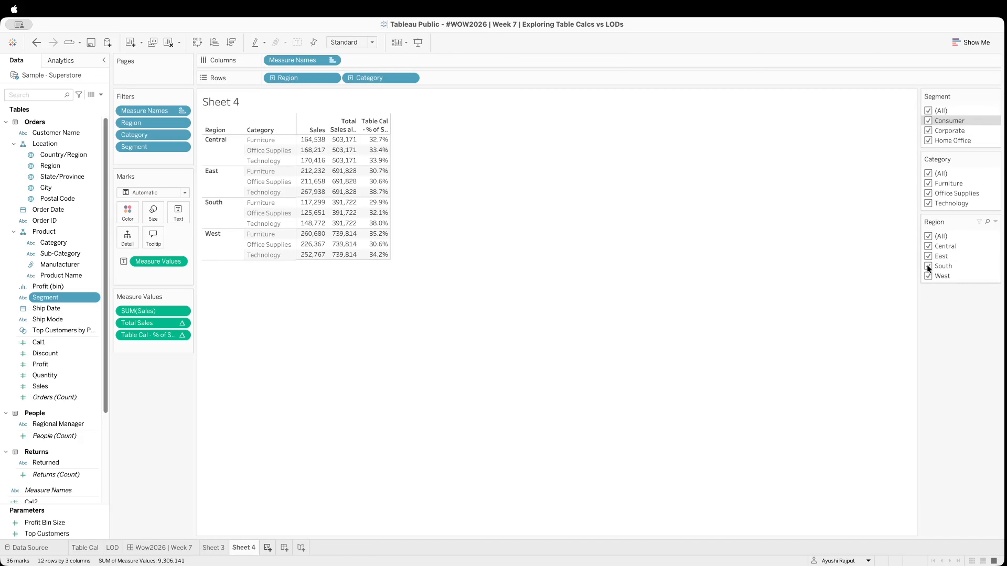
click(928, 266)
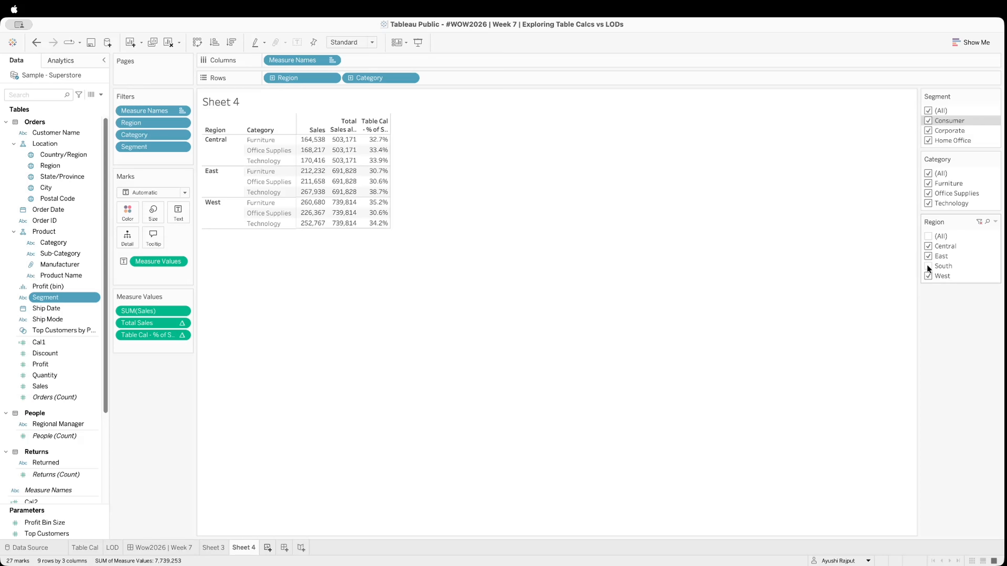
click(928, 267)
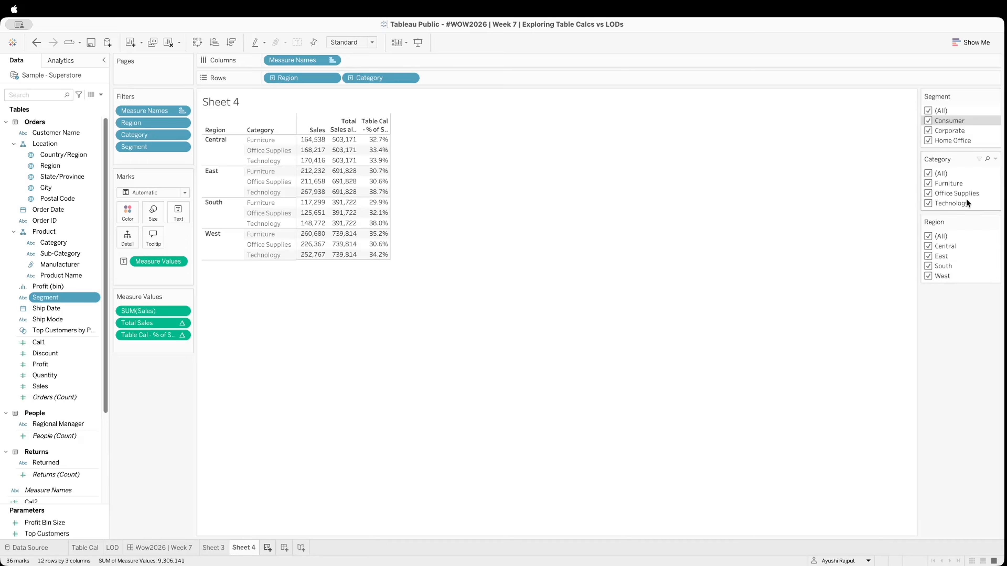
Compare the category percentages with and without Furniture in the Category filter, and restore all categories
click(928, 183)
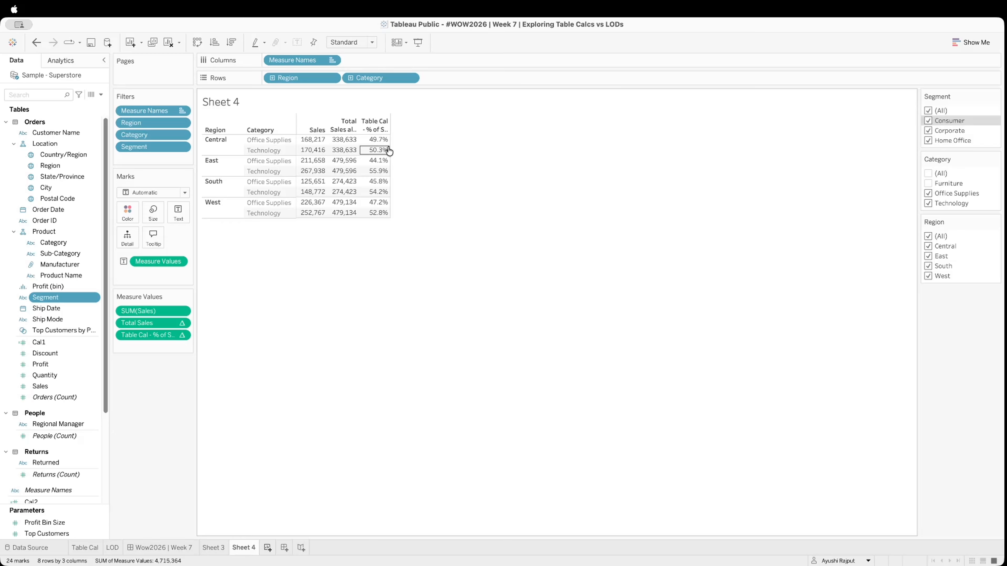
click(928, 183)
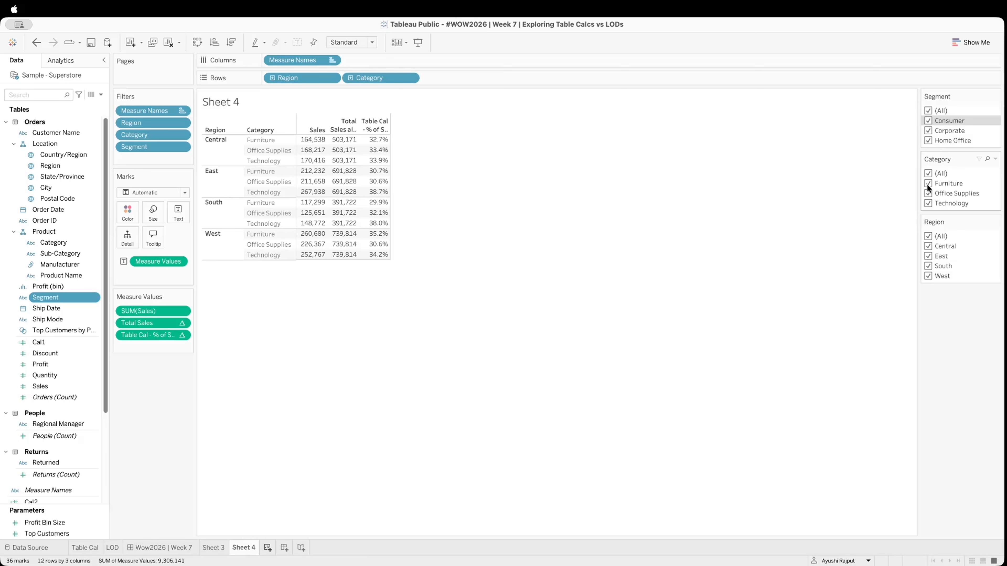
click(928, 183)
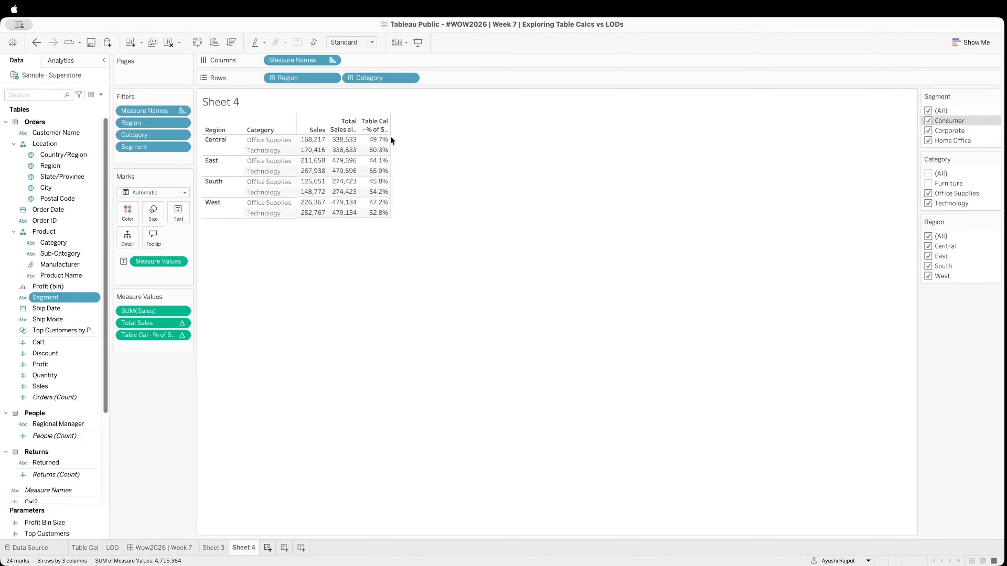
mouse_move(387, 155)
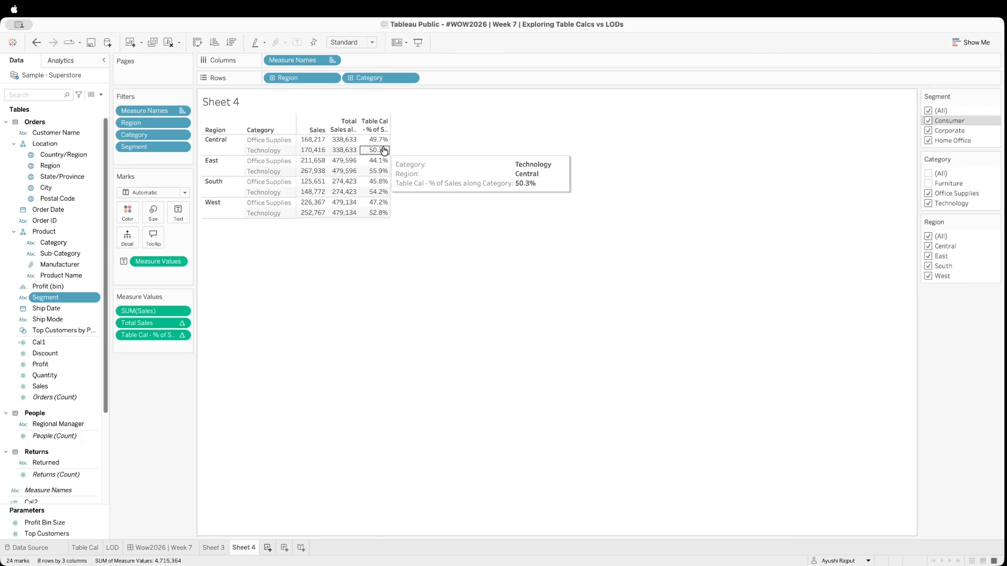
click(928, 184)
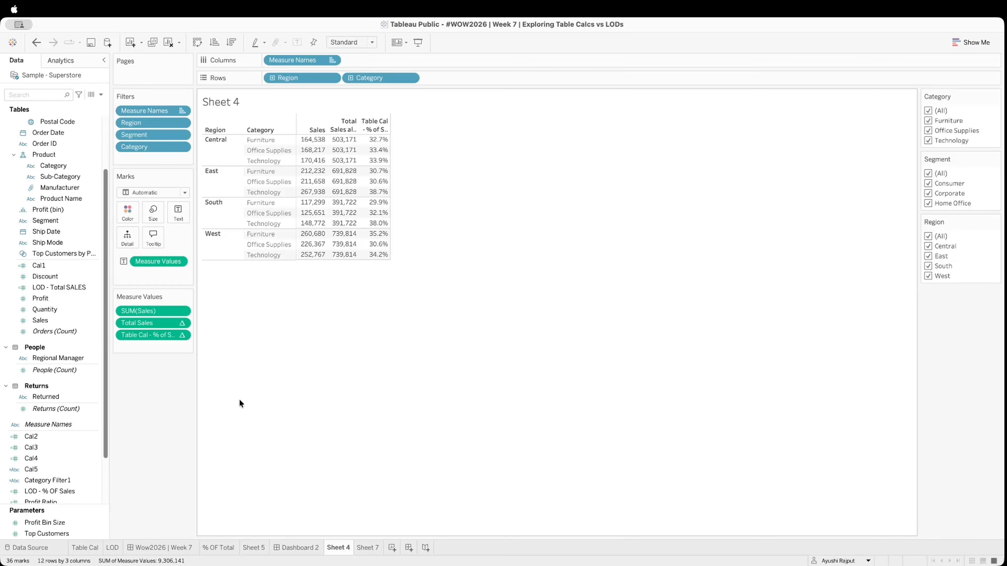
Start a new calculated field and name it "Category Filter"
click(101, 95)
key(BackSpace)
text(Category)
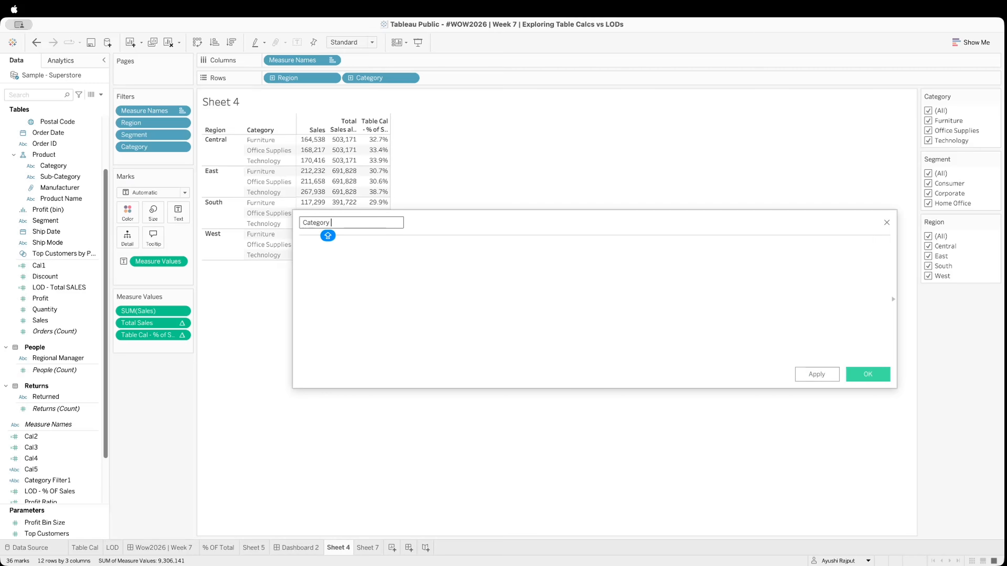
text( Filter)
Define the Category Filter formula as LOOKUP(ATTR([Category]),0) and save the calculation
click(301, 246)
text(LOO)
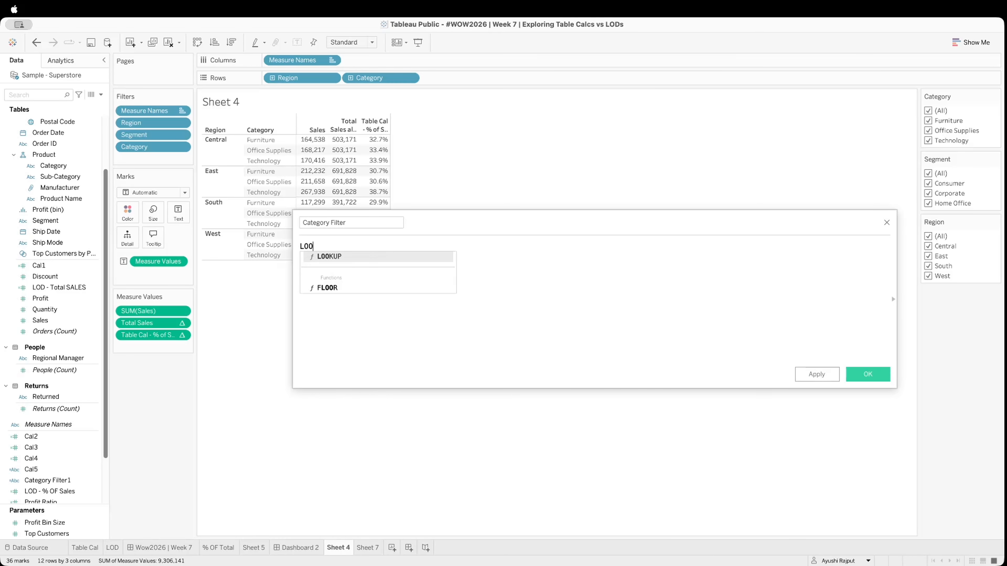
key(Return)
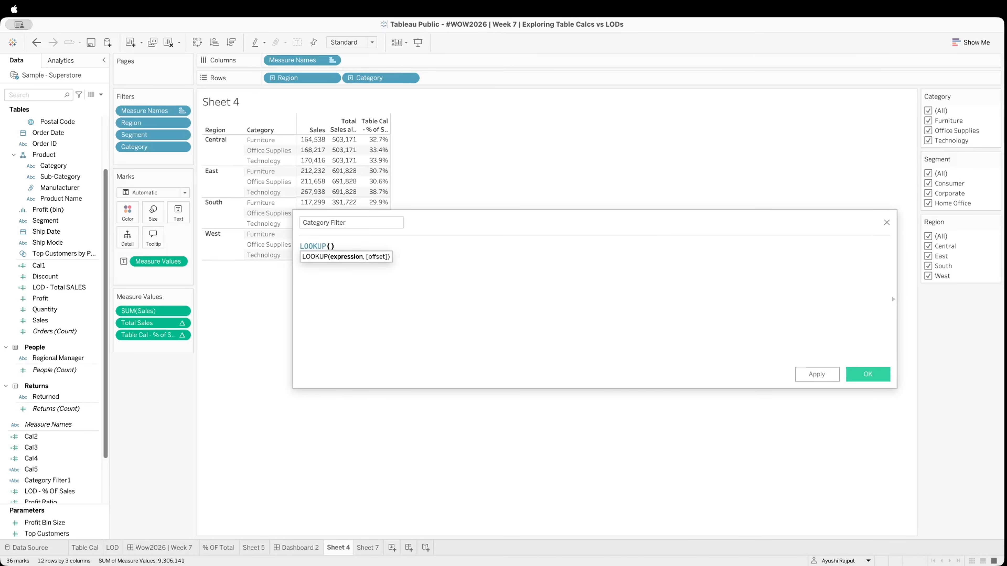
key(Caps_Lock)
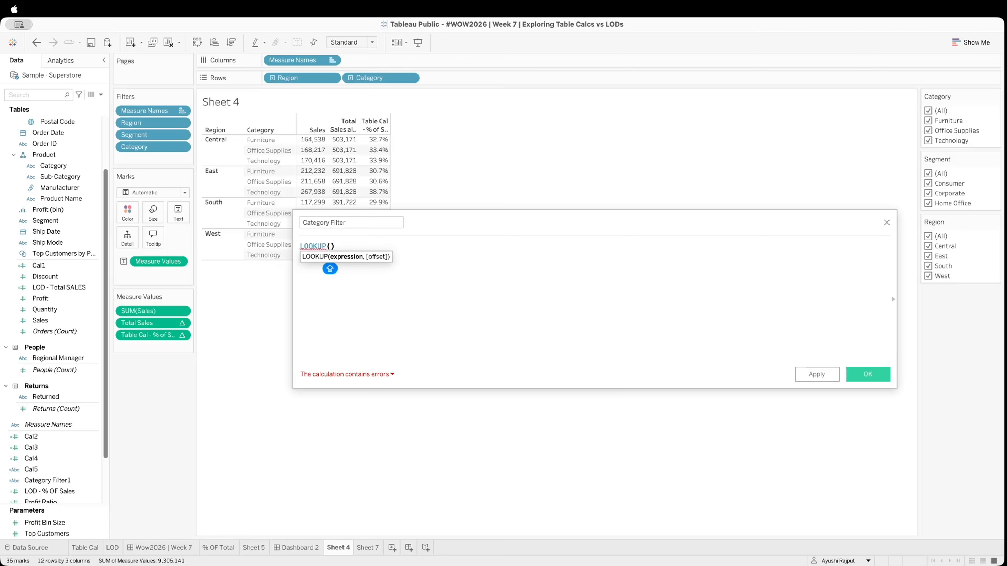
text(ATT)
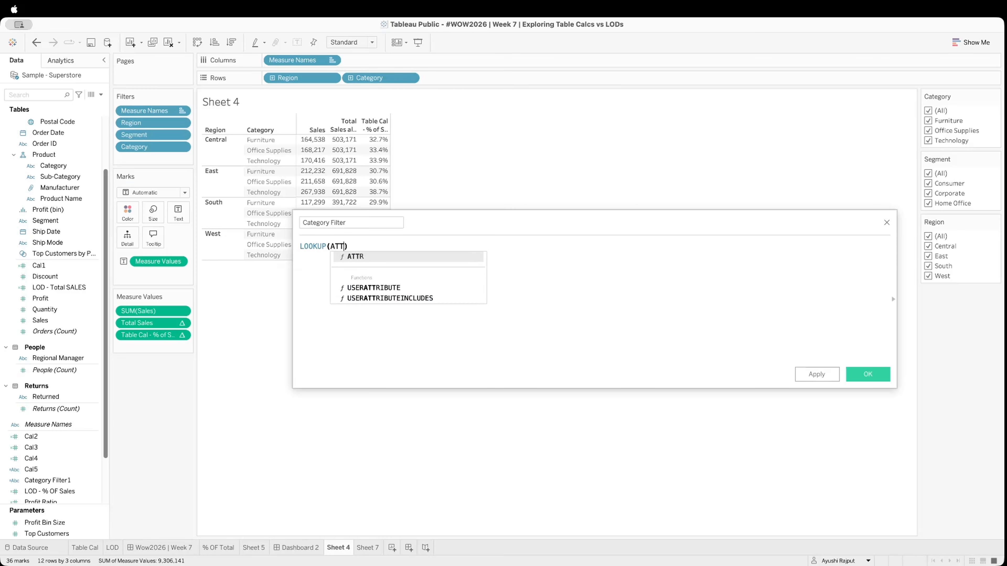
text(R)
key(Return)
text([Category]))
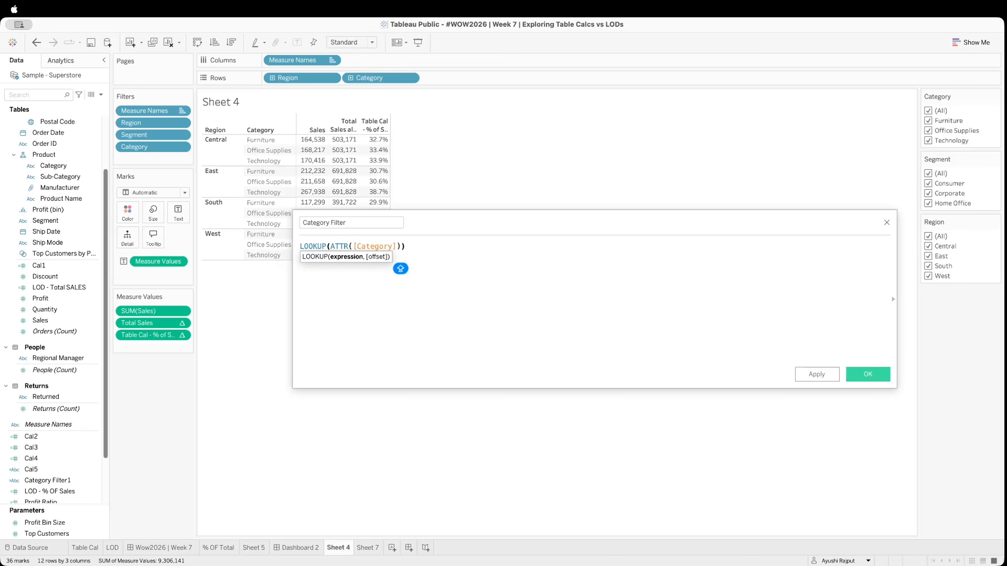
text(,0)
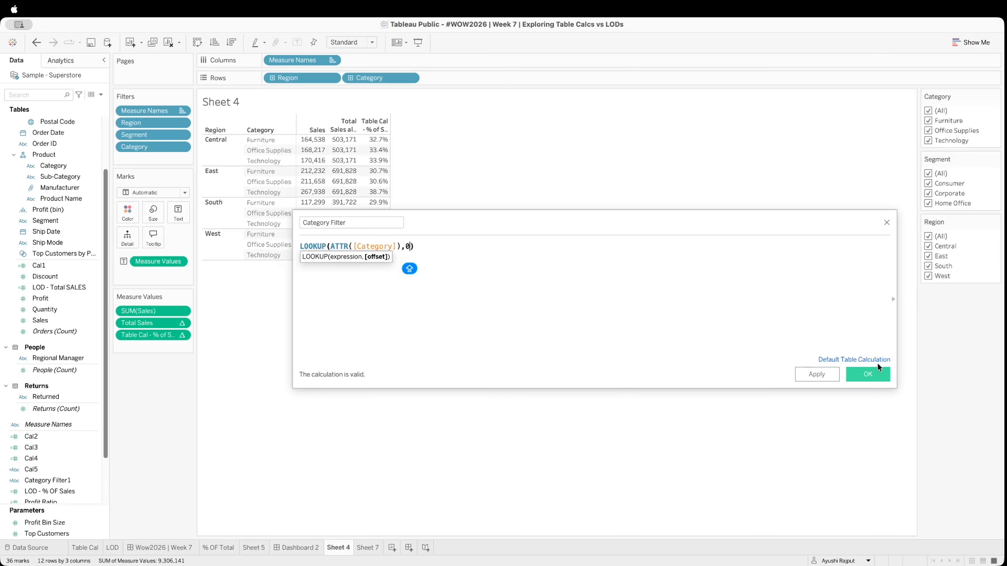
click(874, 374)
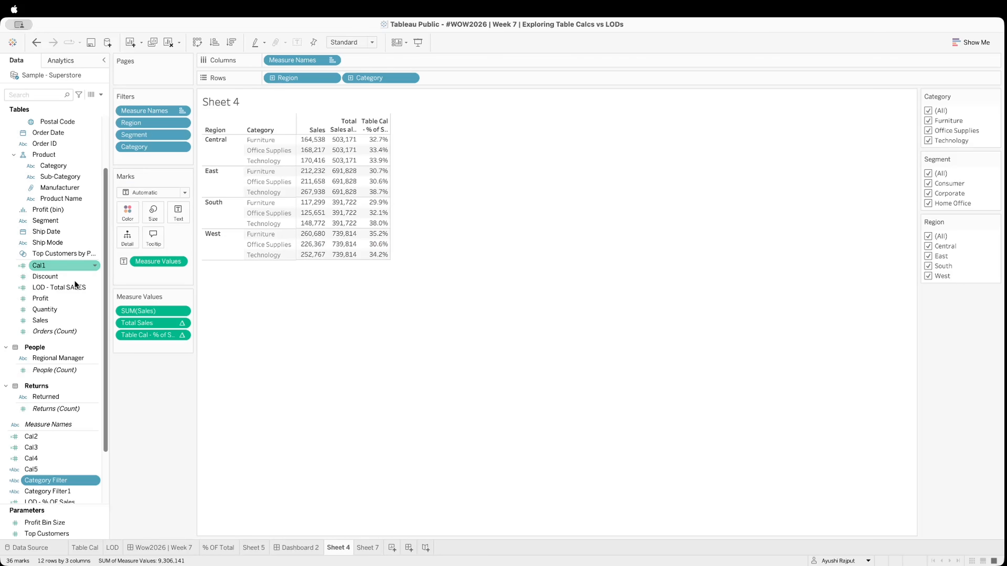
Replace the Category filter with the calculated Category Filter, keeping Furniture, Office Supplies and Technology selected
drag(155, 146, 171, 417)
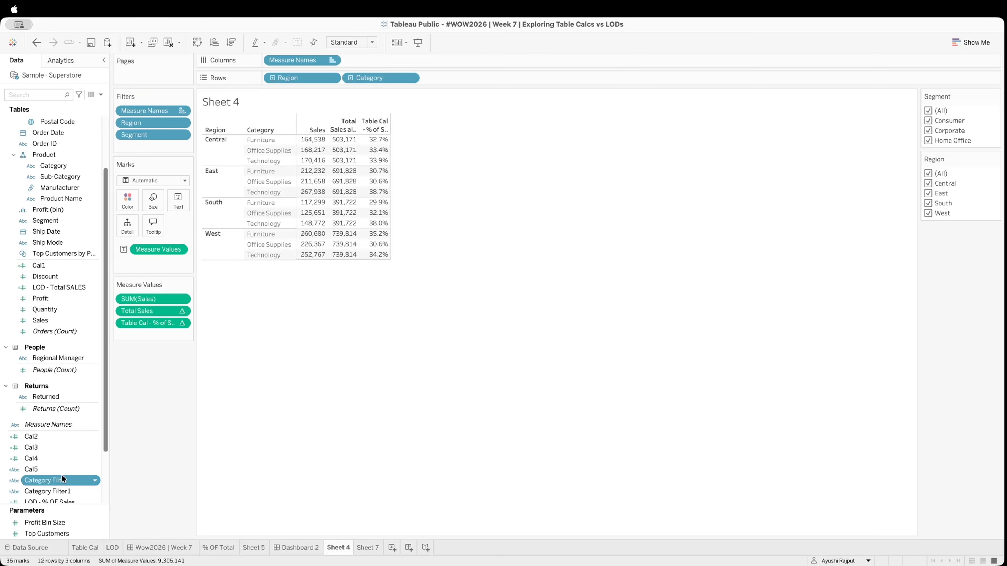
drag(61, 474, 151, 144)
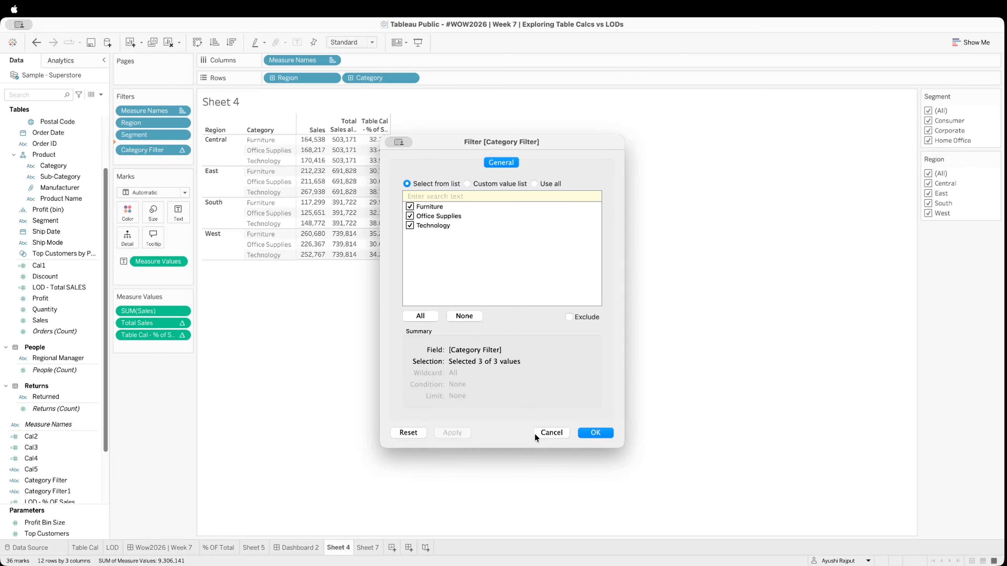
click(604, 432)
Show the calculated Category Filter's control and test it by excluding and restoring Furniture
right_click(153, 149)
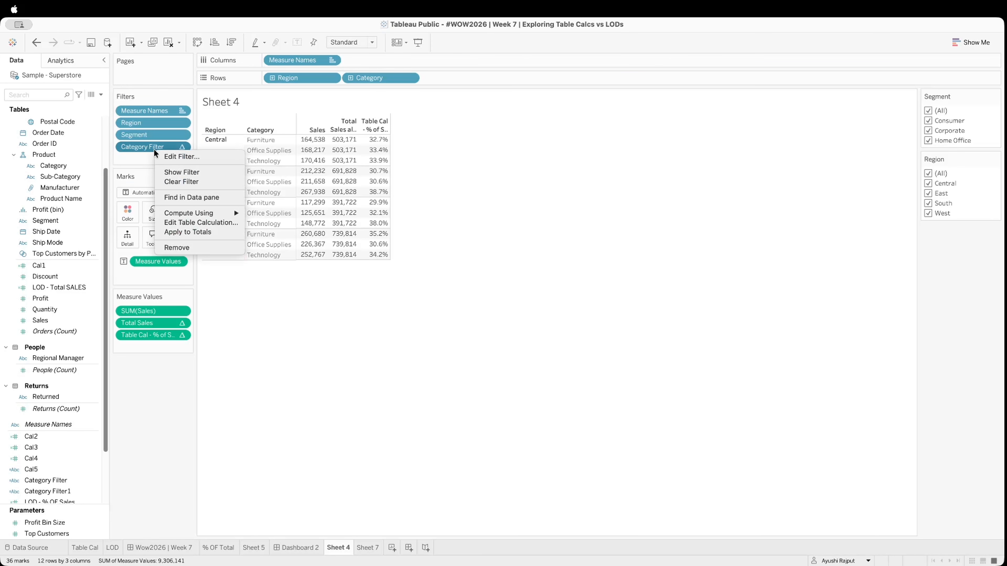
click(181, 181)
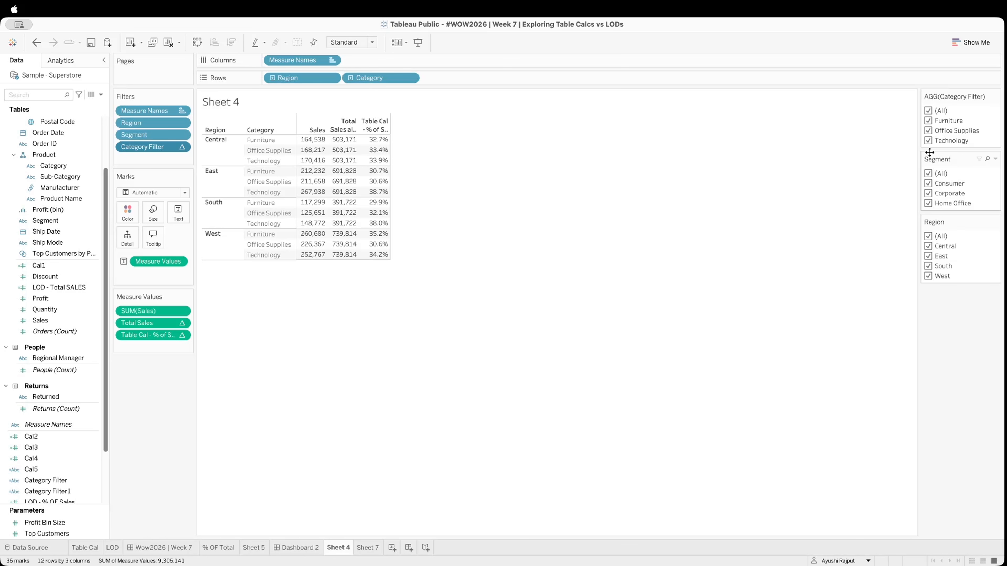
click(928, 121)
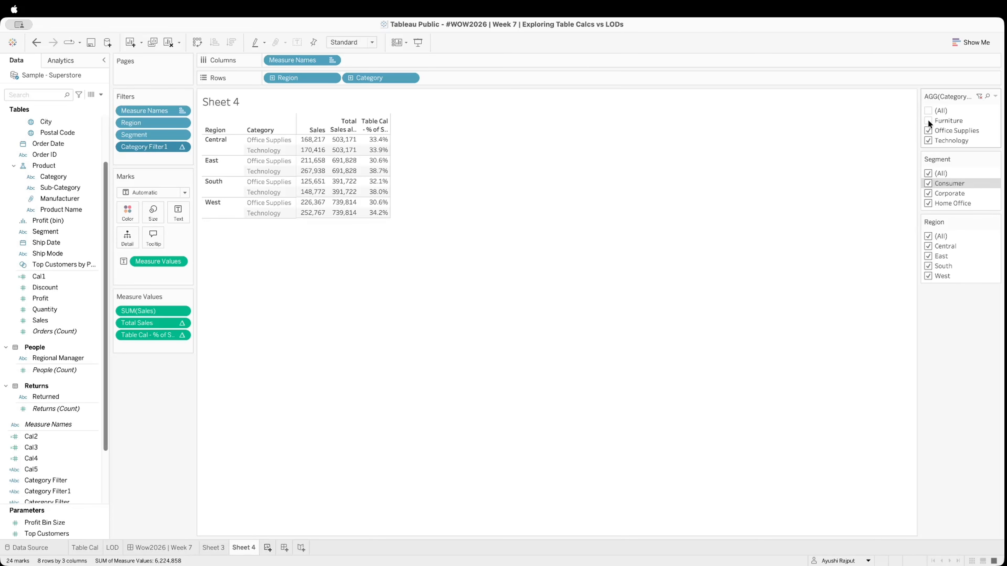
click(927, 120)
Remove SUM(Sales) and Total Sales from the measure values, keeping only Table Cal - % of Sales
click(971, 42)
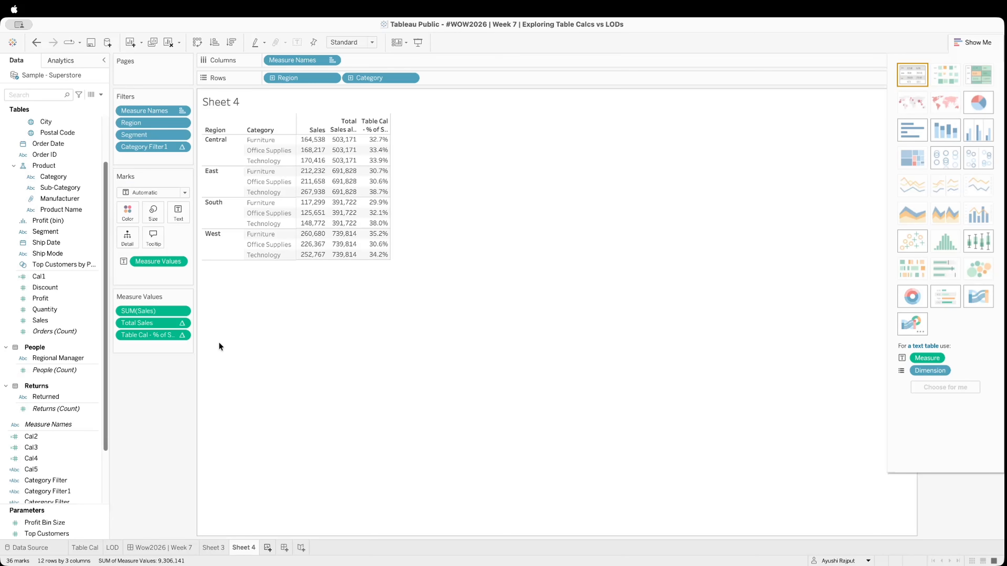
drag(166, 310, 150, 357)
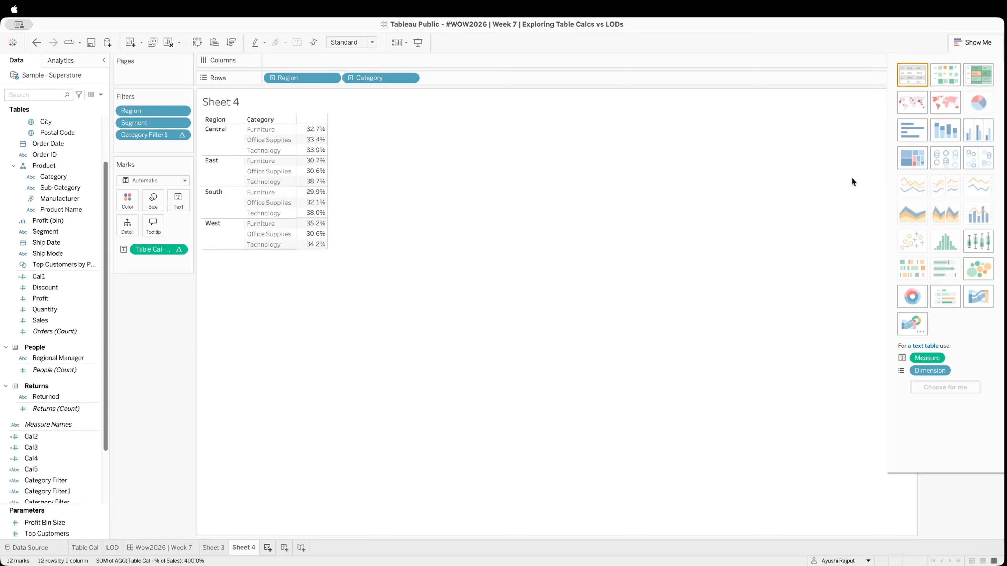
Convert the percentage table to a horizontal bar chart and turn on its mark labels
click(906, 136)
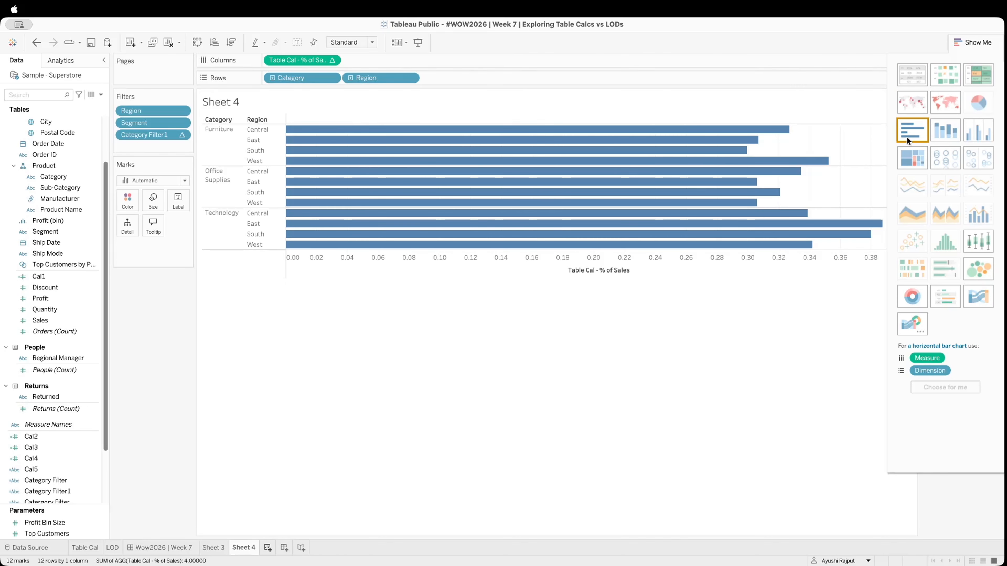
click(180, 206)
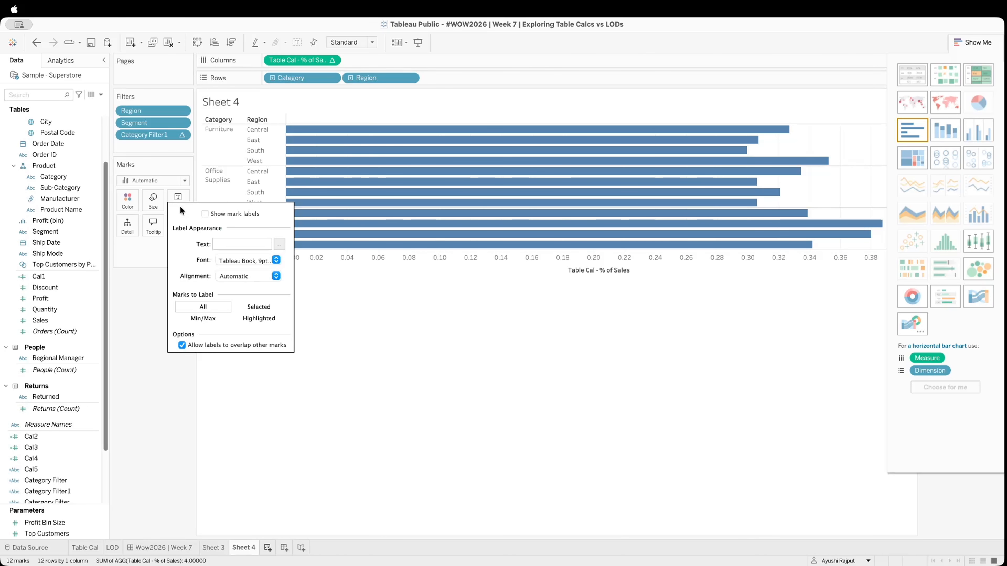
click(204, 215)
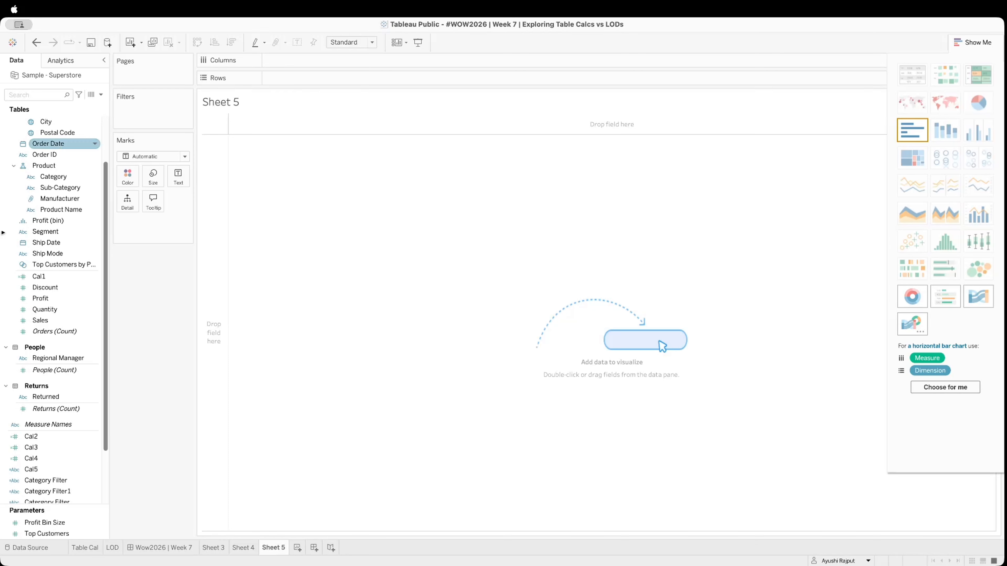
Build a table of Sales by Region and Category, with Region and Category on rows and Sales as text
click(101, 94)
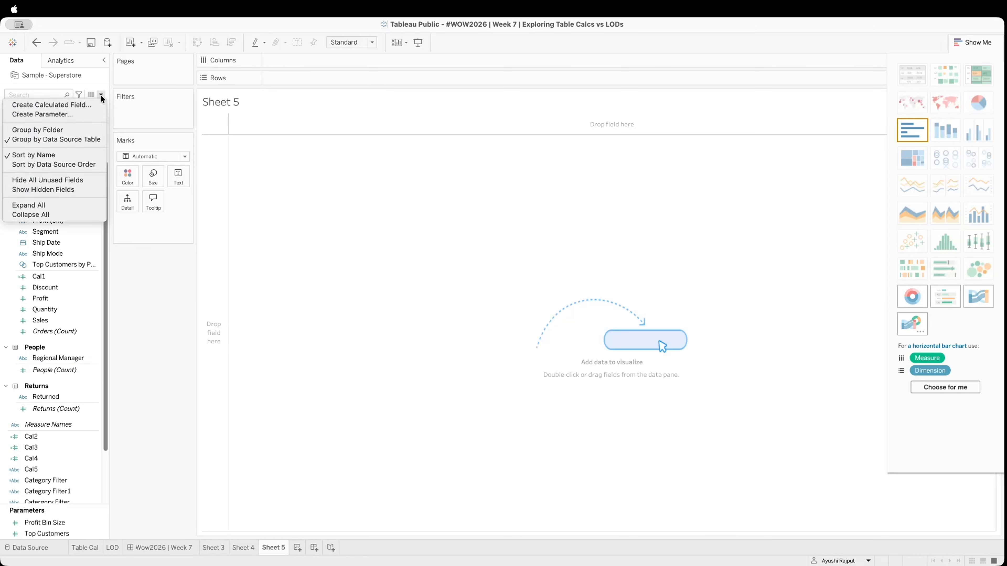
click(151, 316)
click(67, 232)
scroll(66, 232, up, 3)
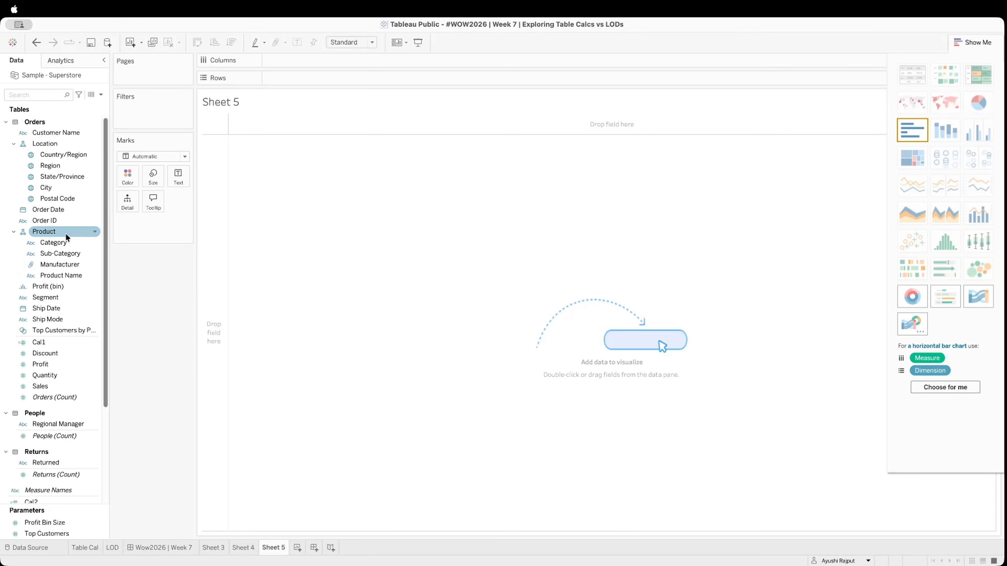
drag(66, 166, 282, 78)
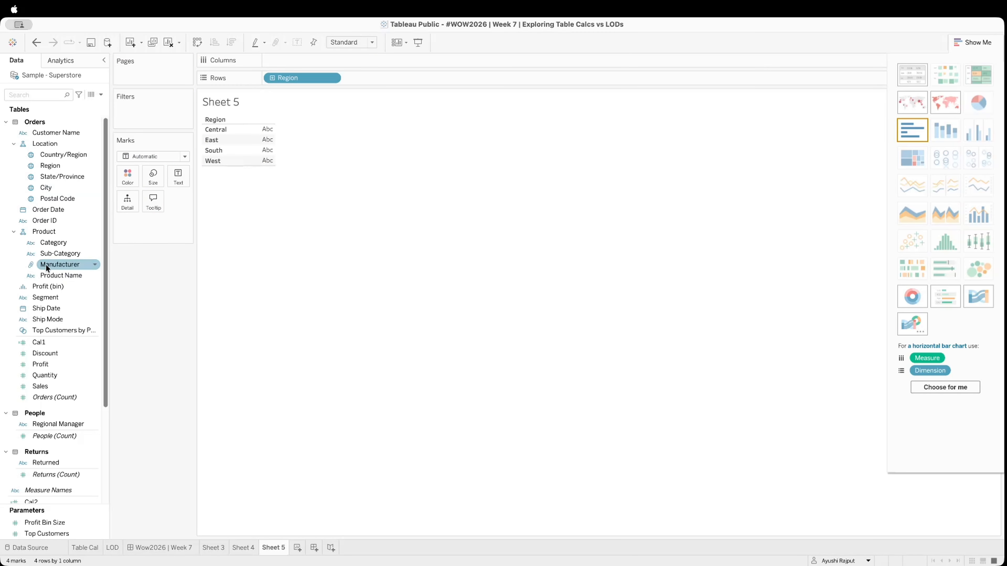
drag(51, 243, 378, 81)
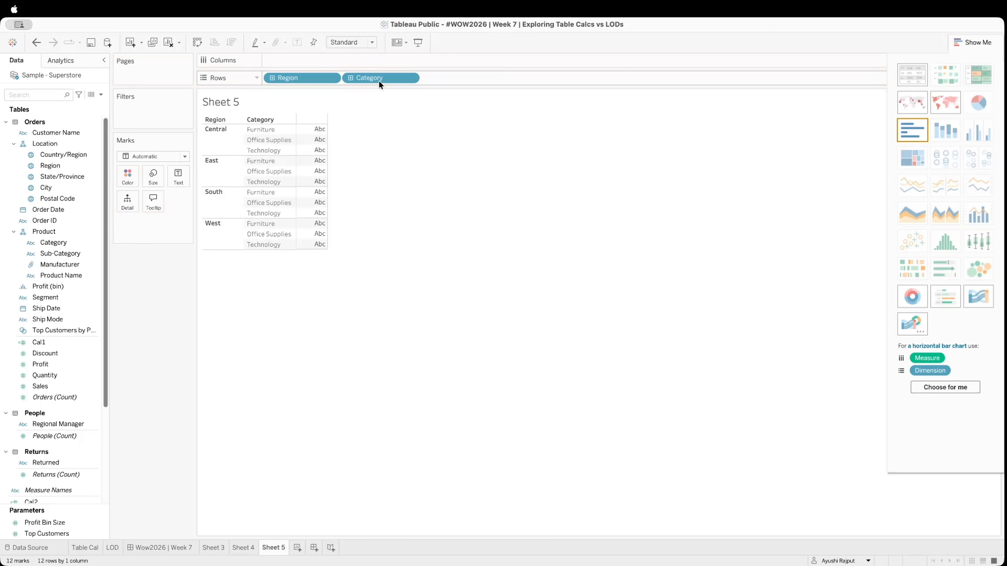
drag(40, 386, 177, 173)
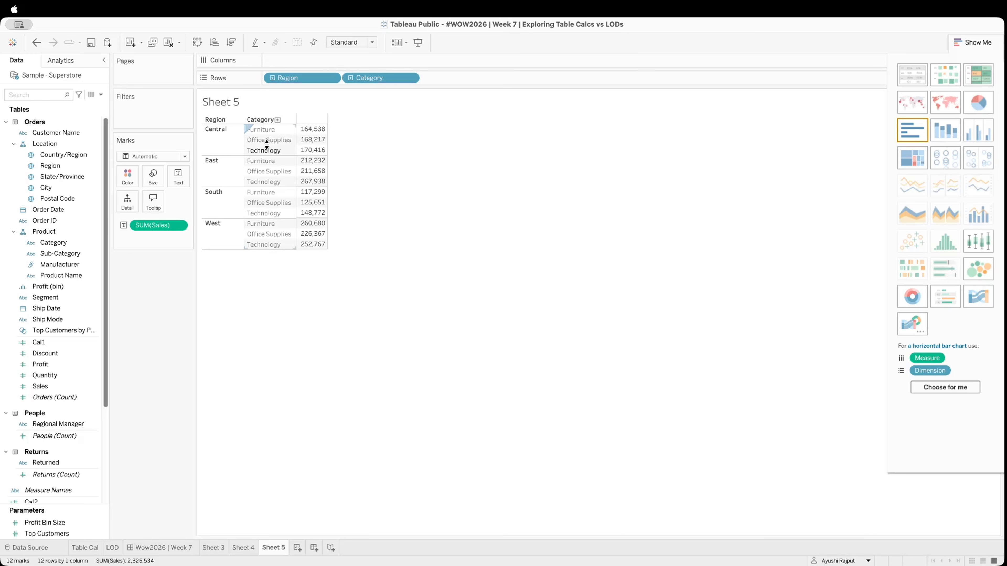
Create a calculated field named "LOD - Sales per Region and Segment"
click(100, 94)
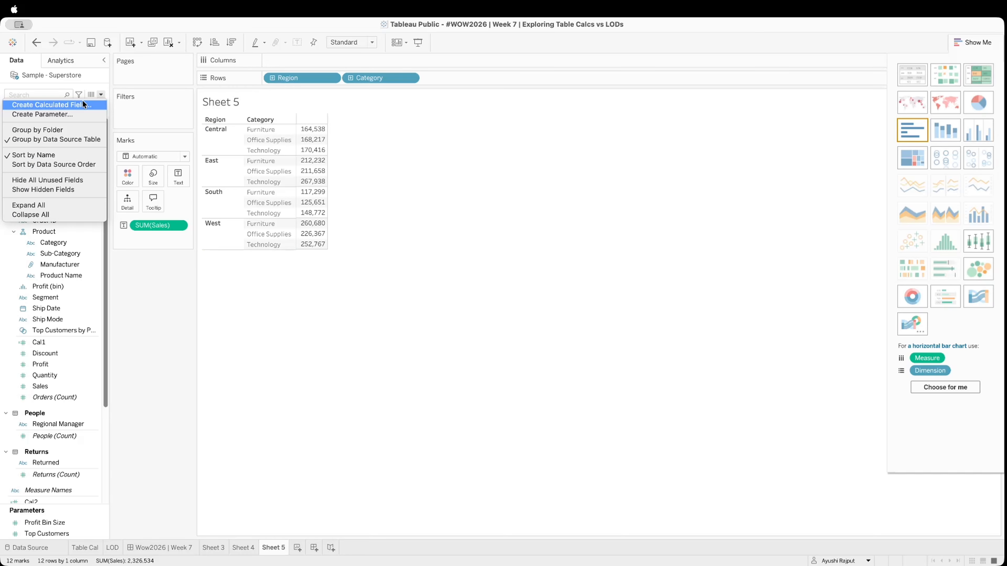
click(83, 104)
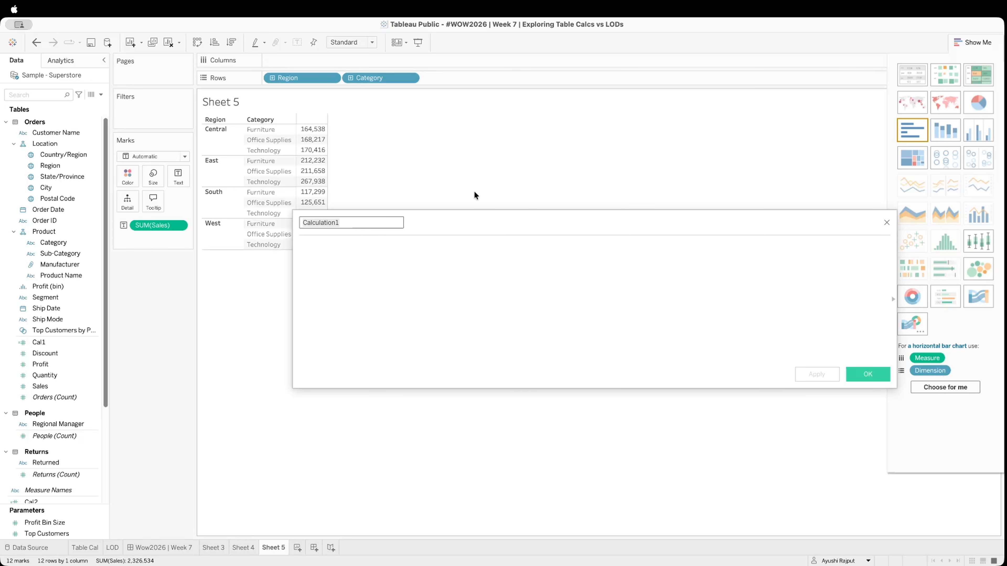
text(LOD - SALES PER rEGION)
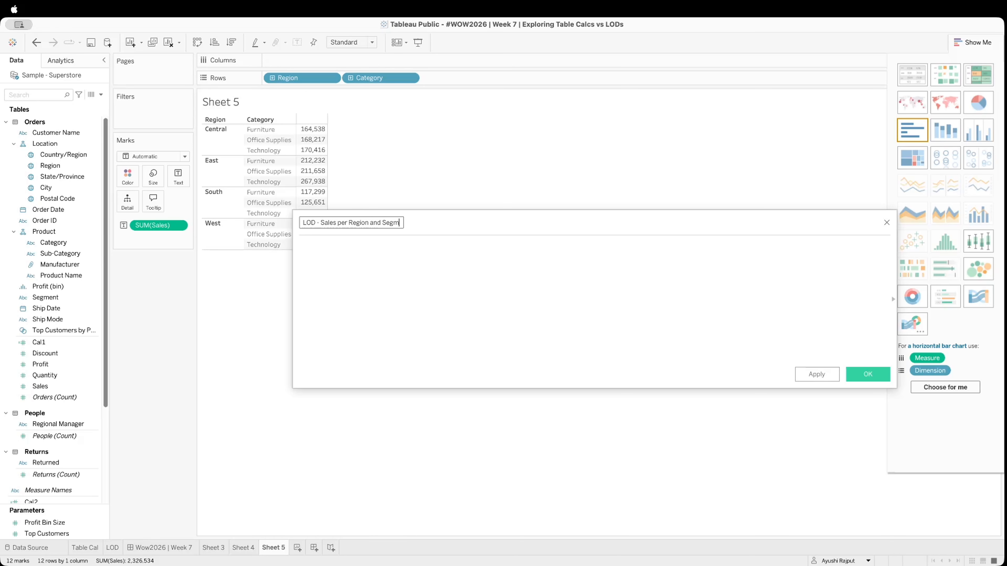
Begin the calculated field's formula as a FIXED level-of-detail expression inside curly braces
click(332, 249)
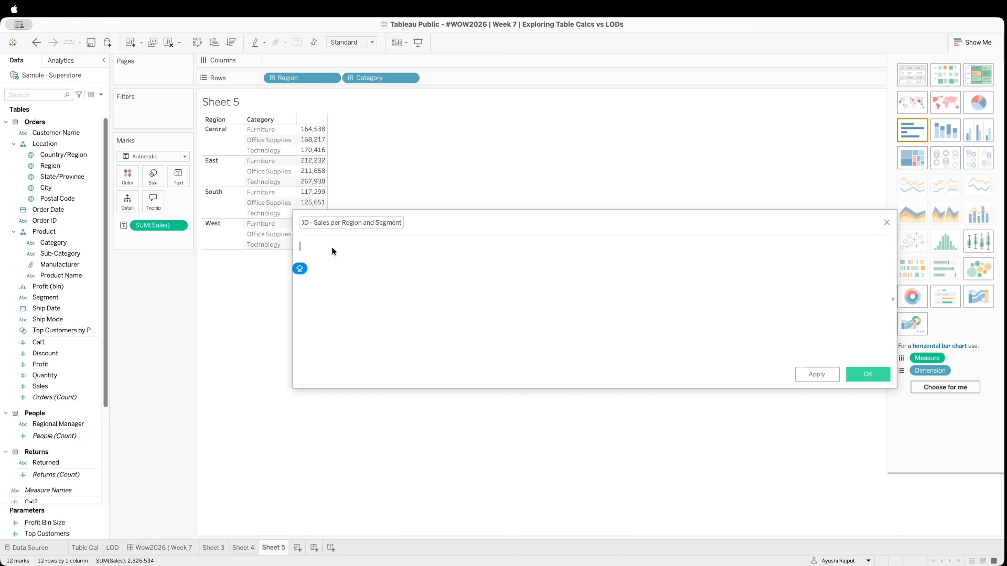
text({})
key(Caps_Lock)
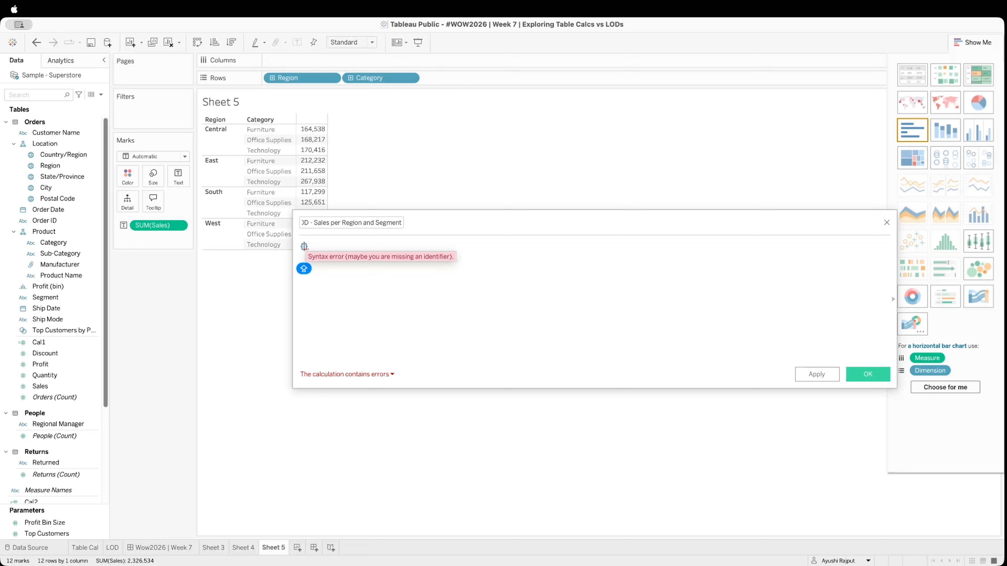
text(FI)
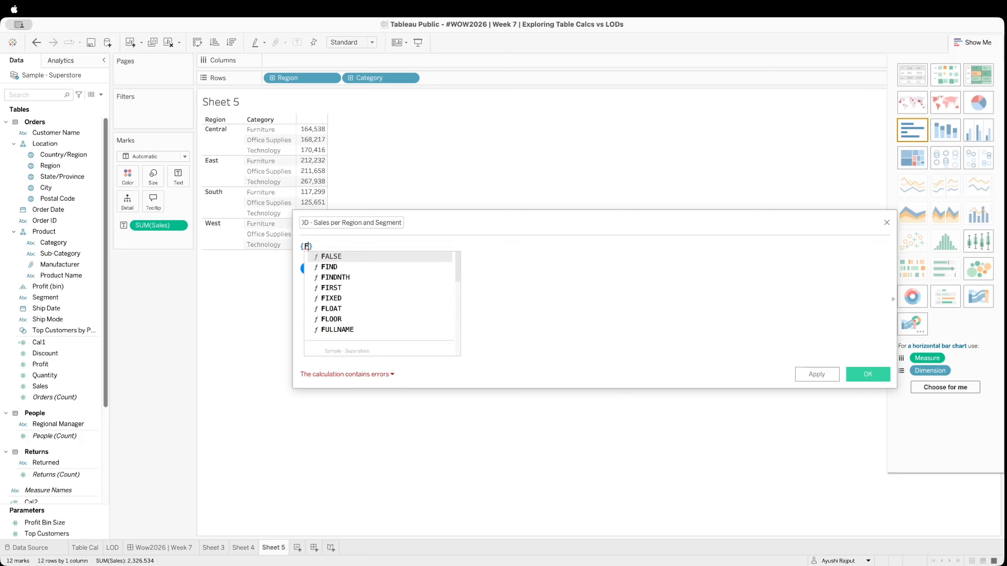
key(Down)
key(Down)
key(Down)
key(Return)
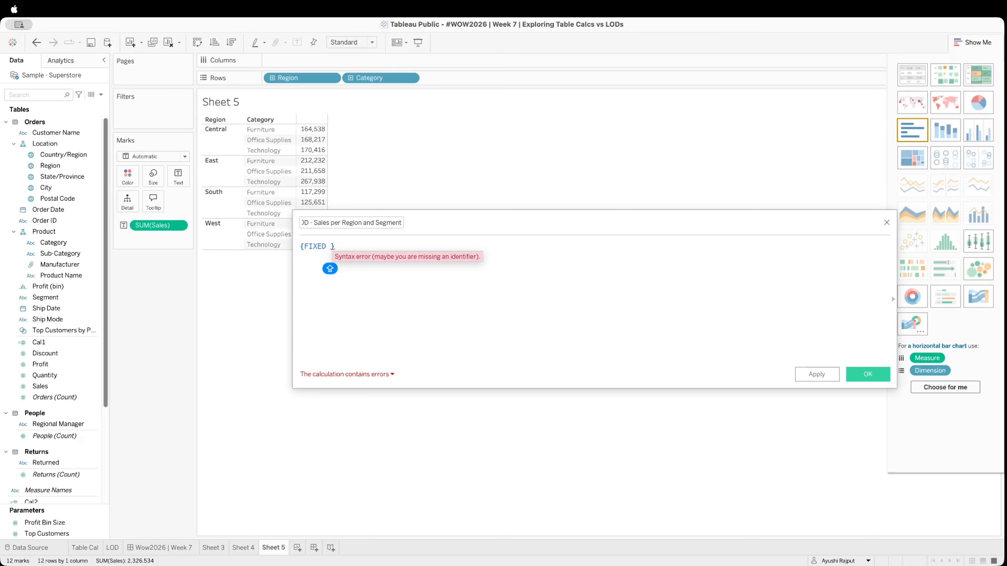
Complete the formula as {FIXED [Region], [Segment] : SUM([Sales])} and save the calculated field
text([RE)
key(Return)
text(, [S)
key(Down)
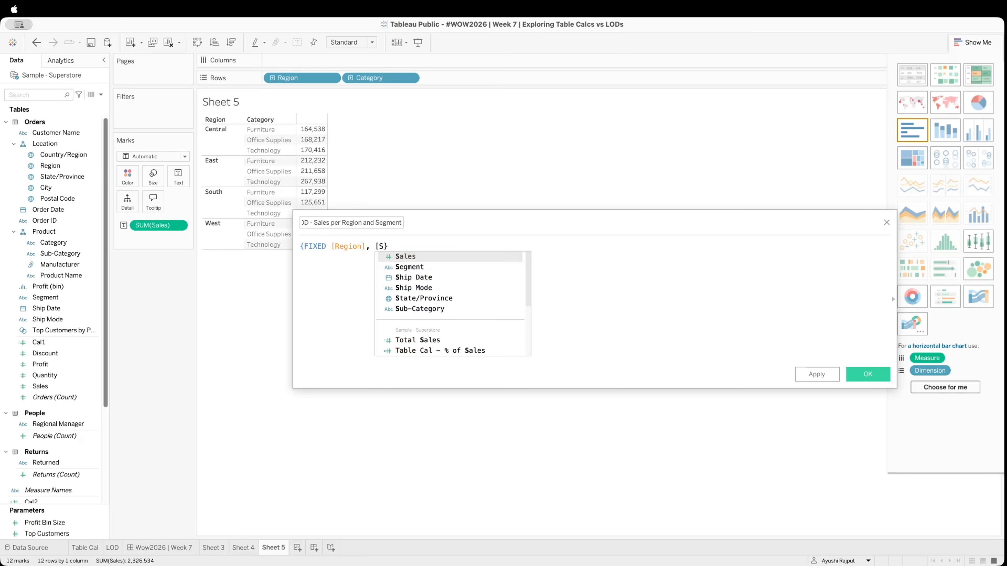
key(Return)
text(: SUM(SAL)
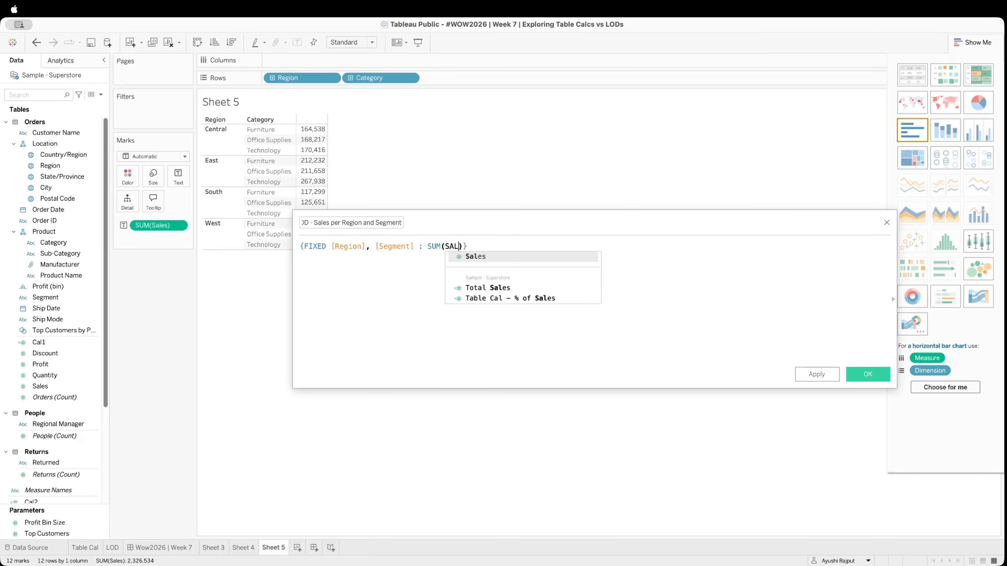
key(Return)
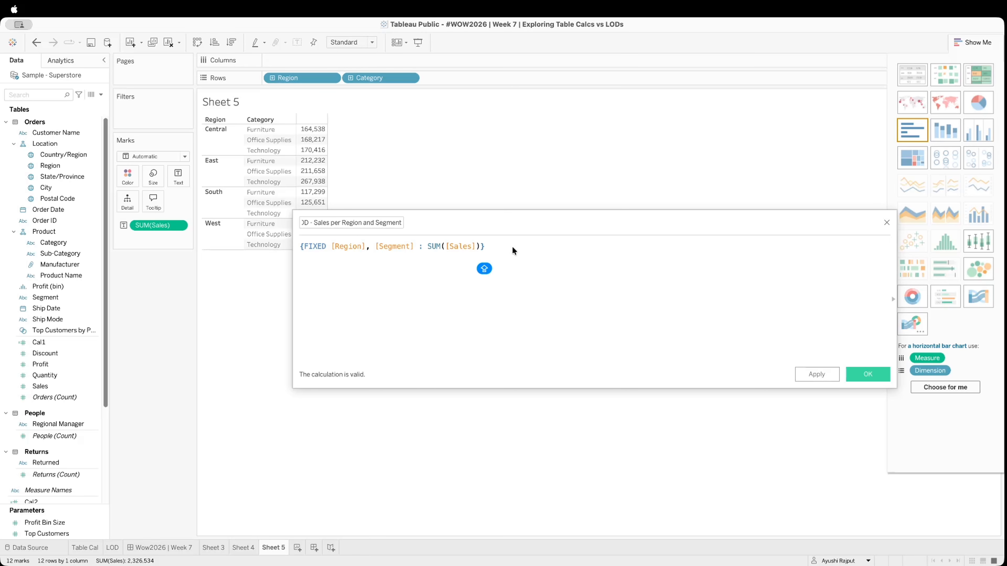
click(808, 375)
click(881, 374)
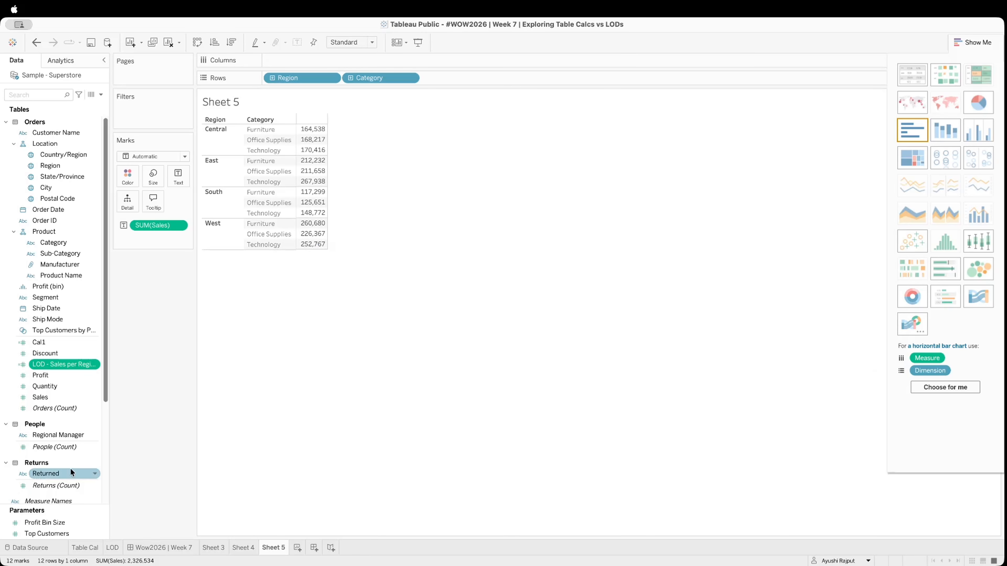
Add the LOD sales field to the view and lay it out beside Sales as a text table
drag(48, 365, 177, 182)
click(904, 79)
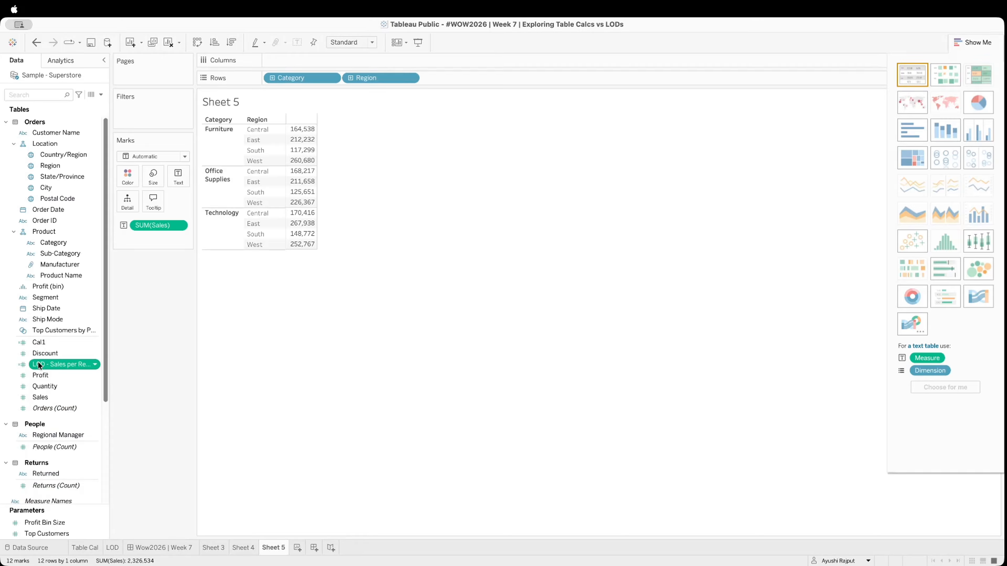
drag(39, 365, 175, 178)
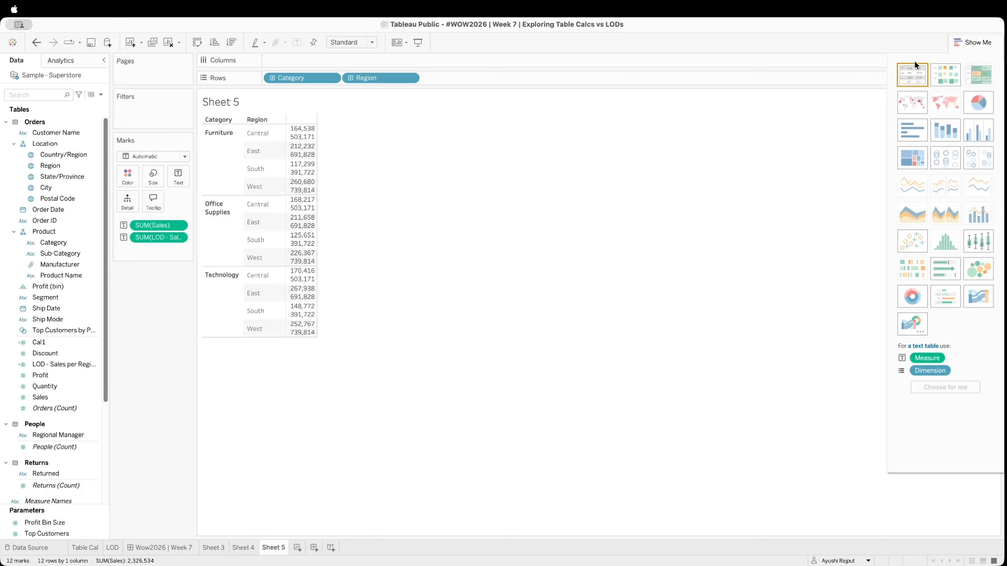
click(909, 75)
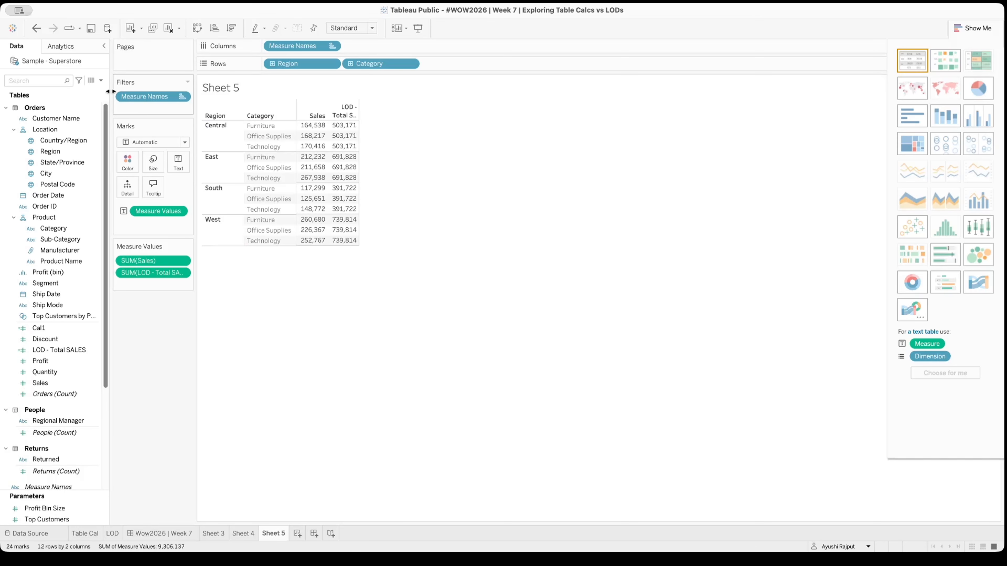
Create another calculated field named "LOD - % OF Sales"
click(102, 82)
click(70, 87)
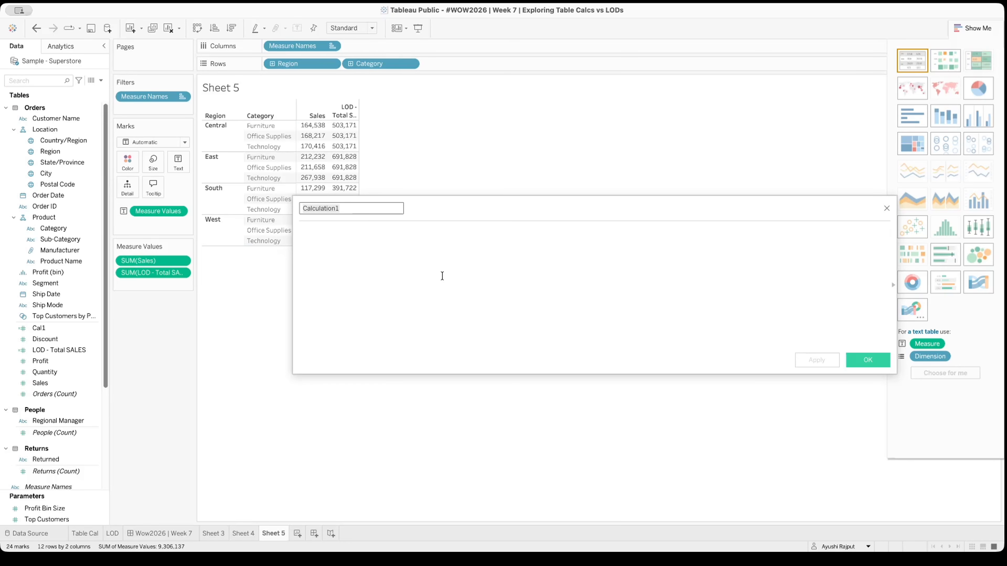
text(LOD - %)
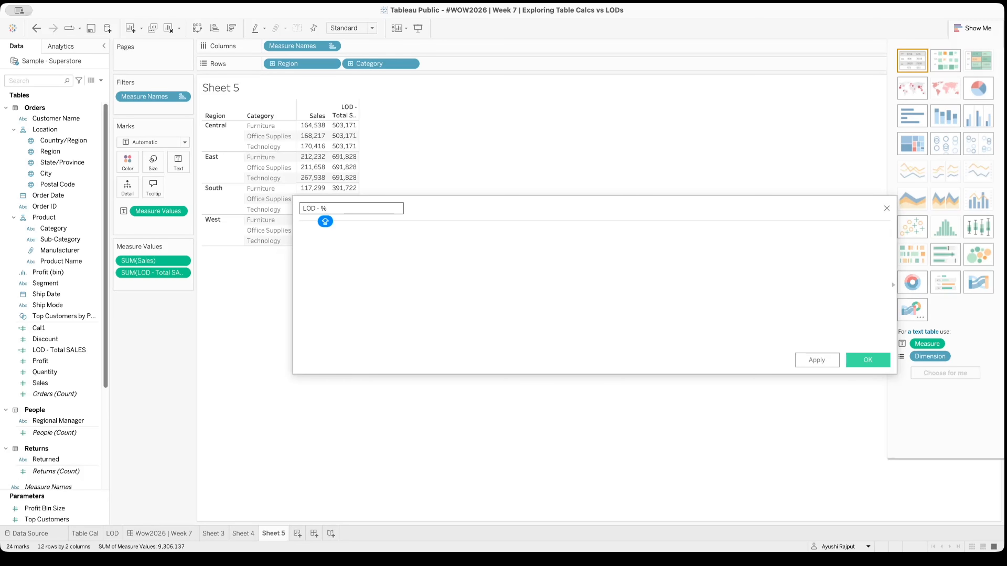
text( OF Sales)
Enter a formula dividing SUM([Sales]) by SUM([LOD - Total SALES]), wrapping the LOD field in an aggregation
click(428, 256)
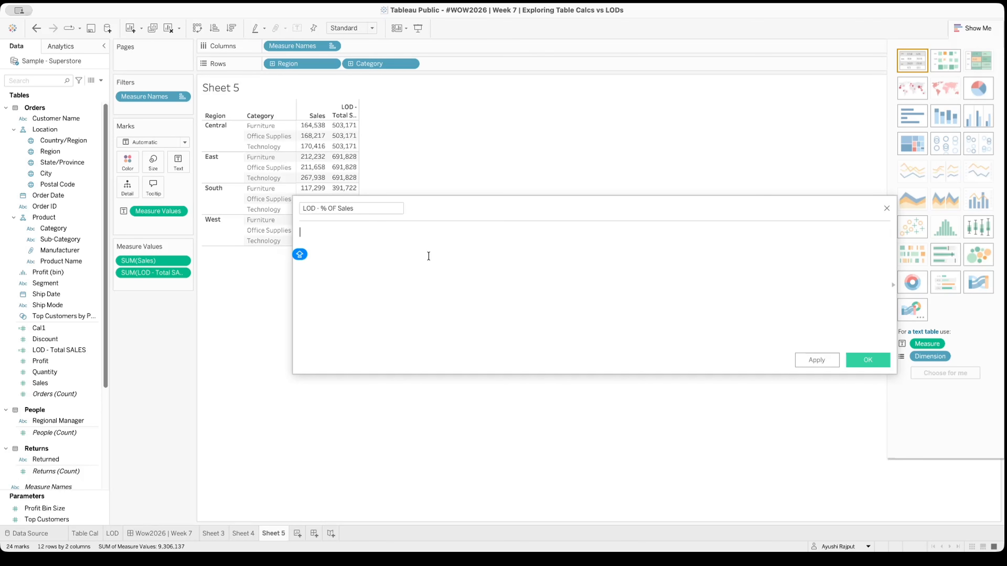
text(SU)
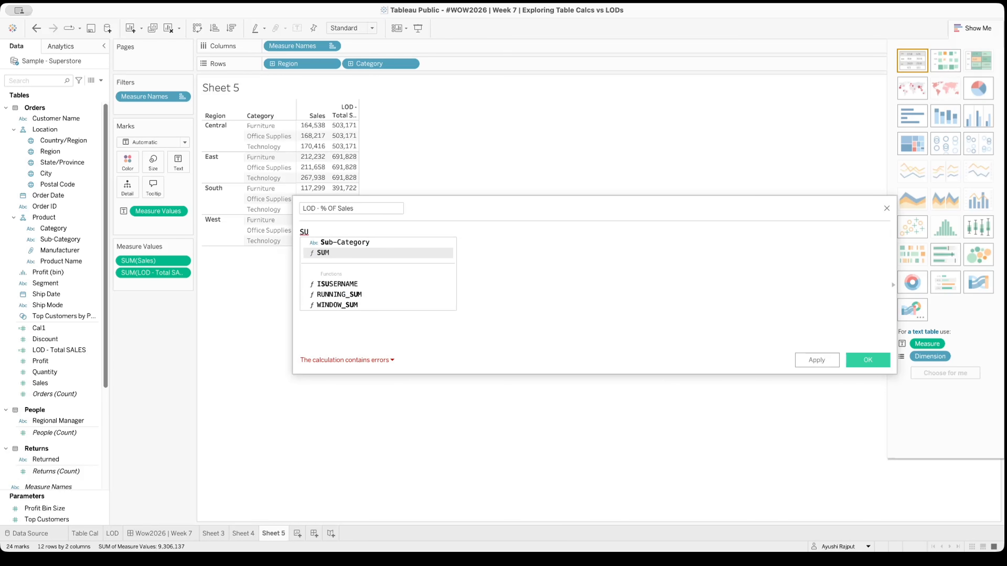
text(M([Sales]))
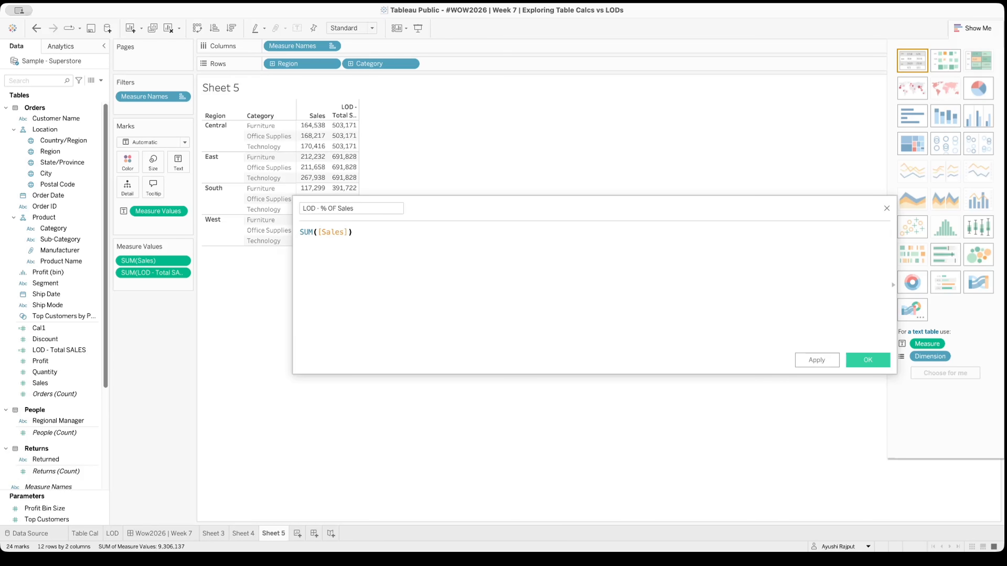
text(/lo)
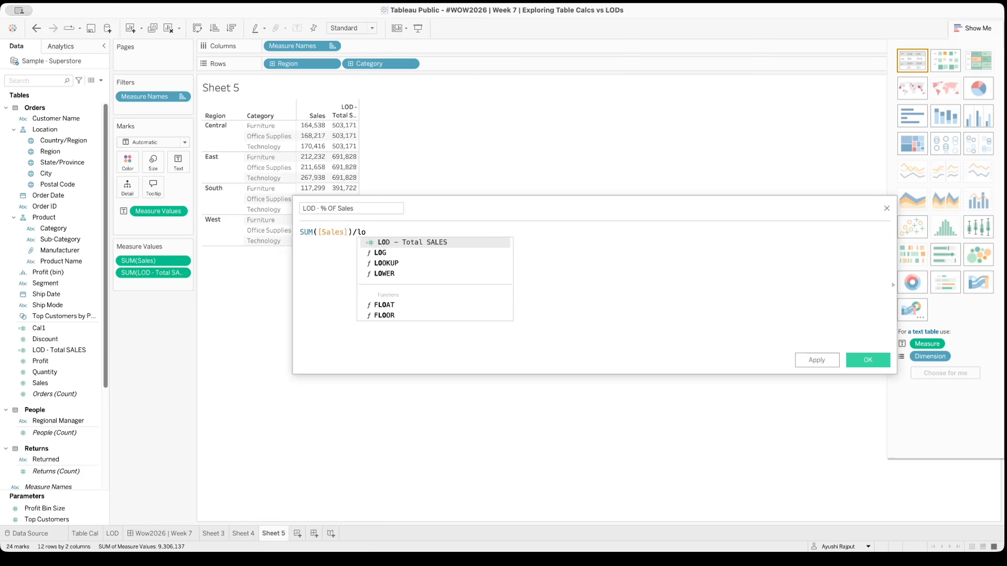
key(Return)
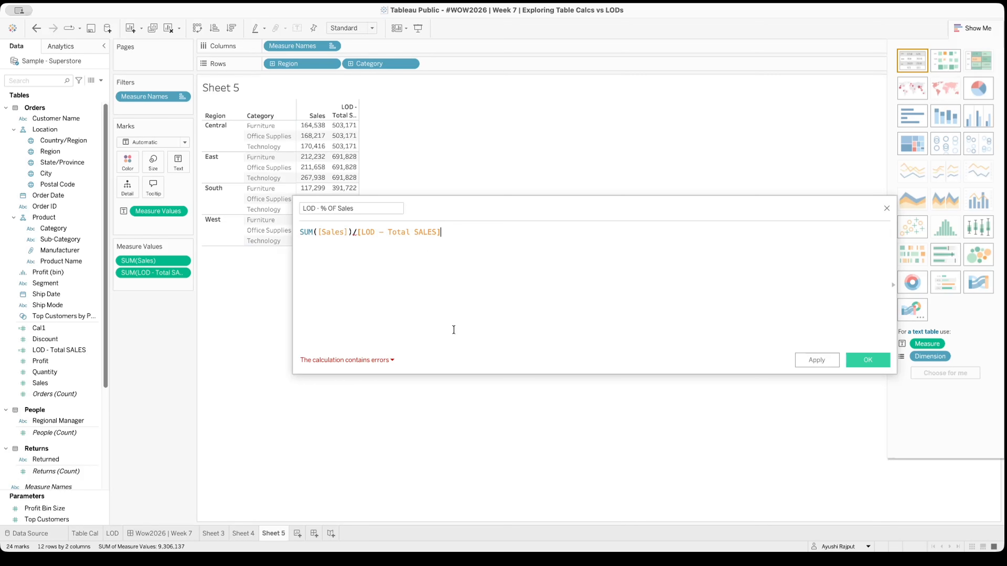
click(373, 359)
click(356, 232)
text(SUM)
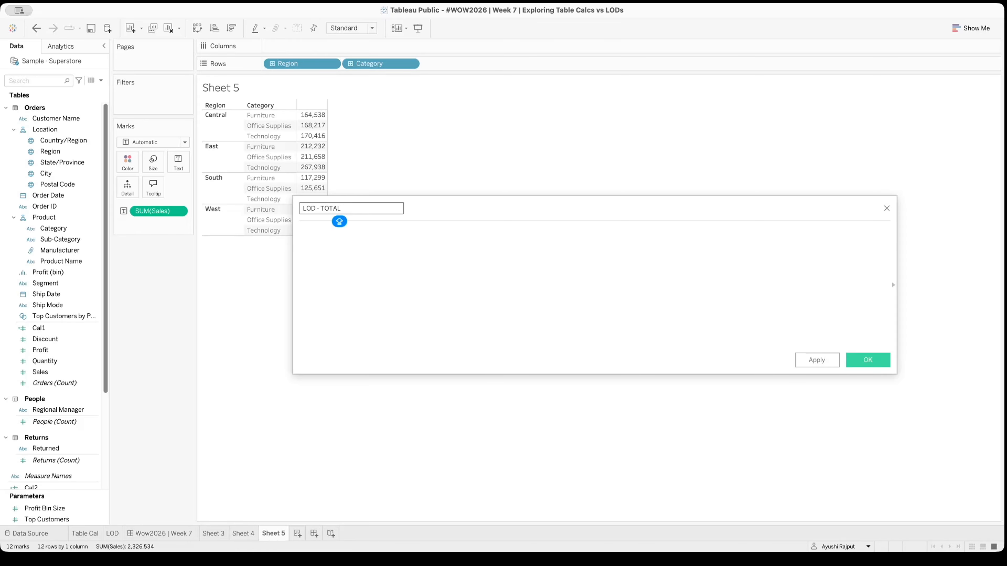
Name the regional total calculated field "LOD - Total SALES"
key(BackSpace)
key(BackSpace)
key(BackSpace)
key(BackSpace)
text(otal SALES)
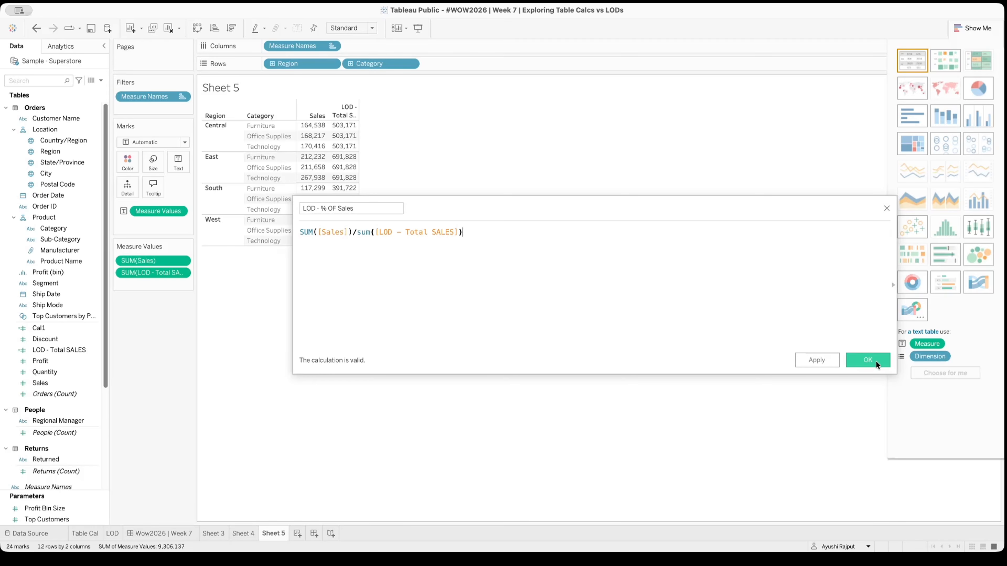
Save the LOD - % OF Sales calculation and add it to the measure values below the LOD total
click(819, 359)
click(860, 359)
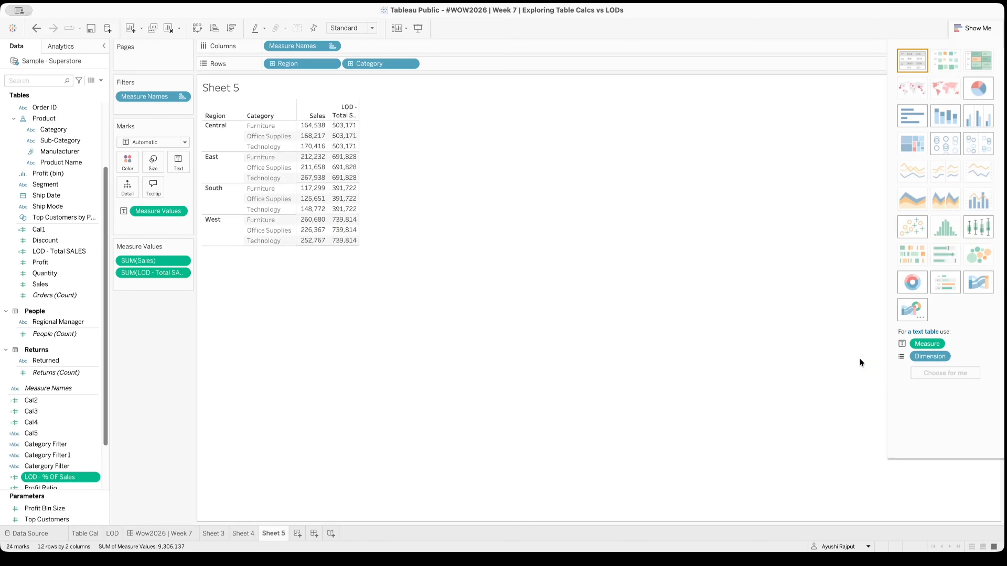
drag(52, 472, 147, 284)
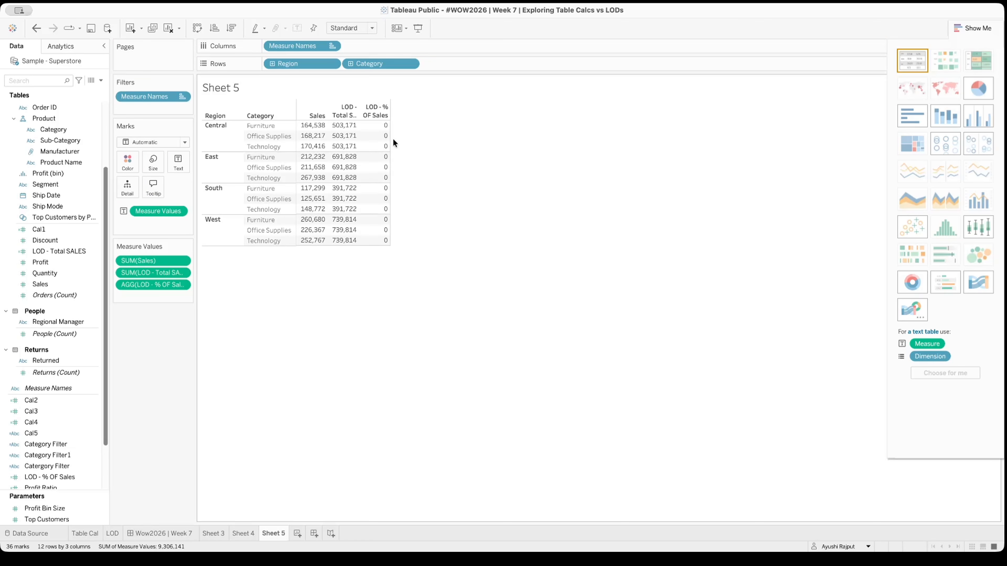
Format the LOD - % OF Sales values as percentages with one decimal place
mouse_move(387, 142)
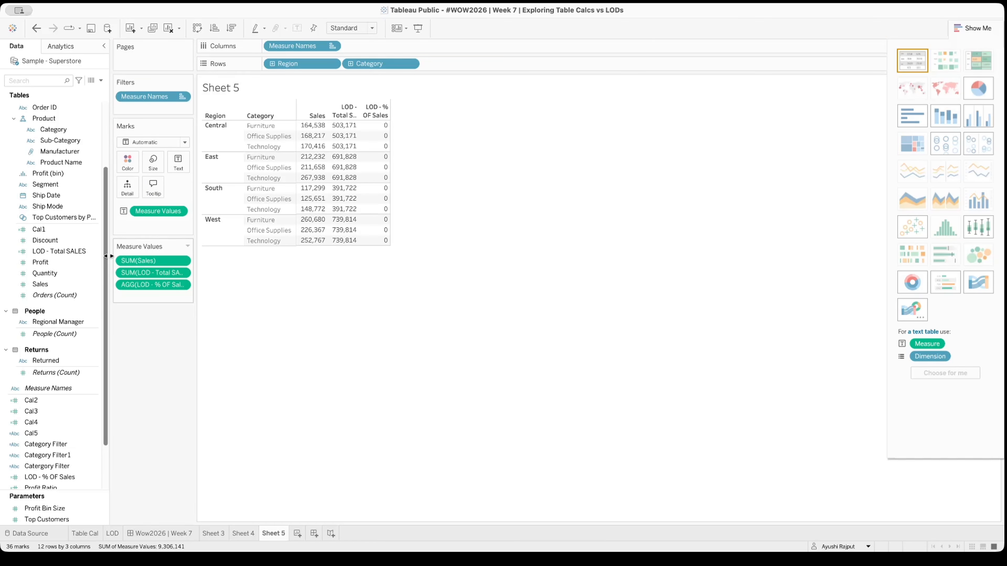
right_click(135, 282)
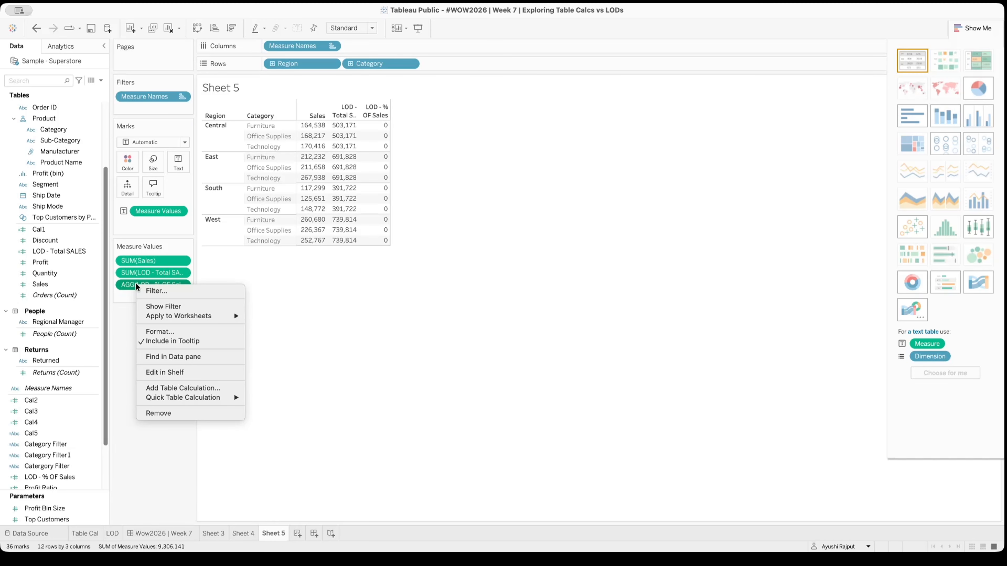
click(190, 332)
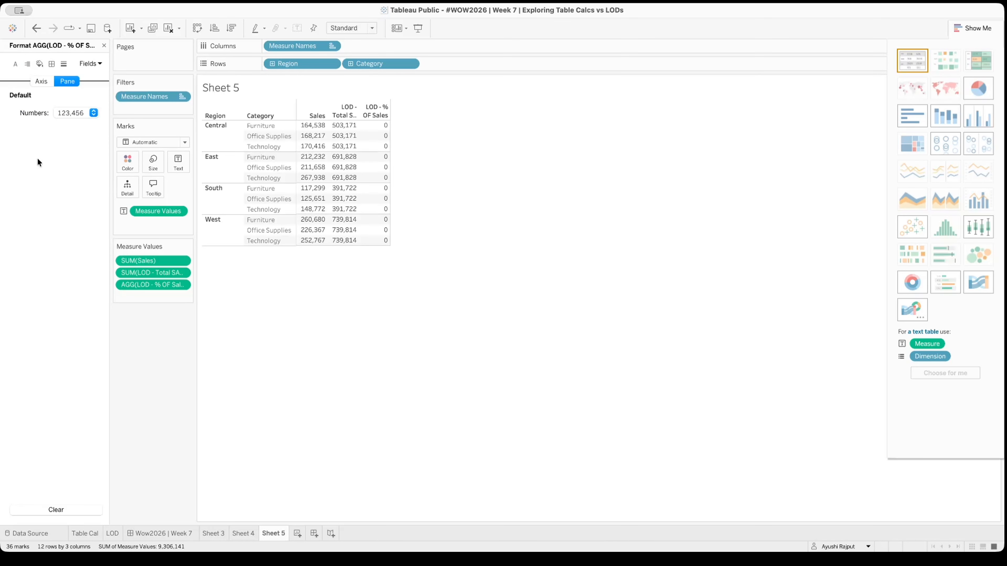
click(60, 113)
click(74, 185)
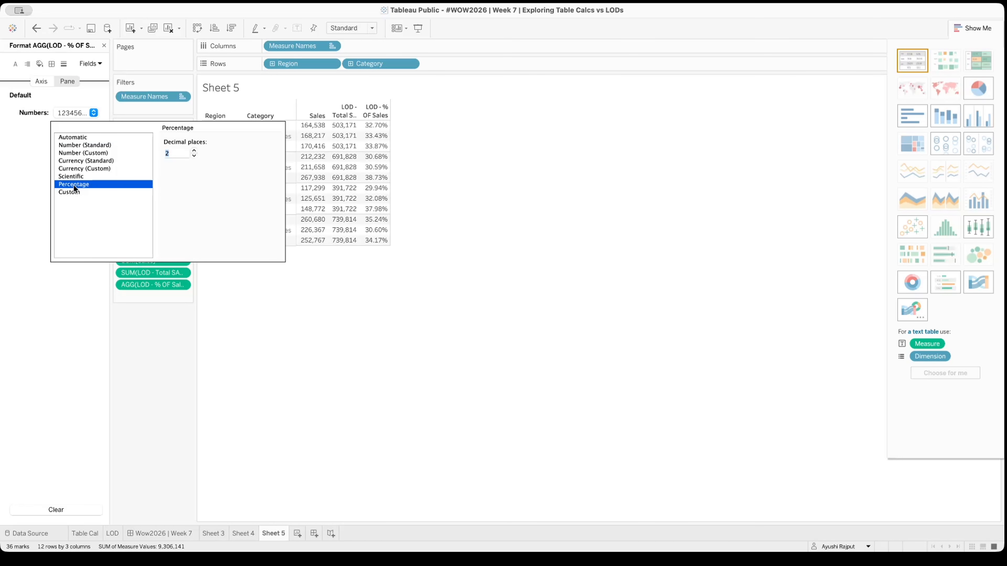
click(194, 156)
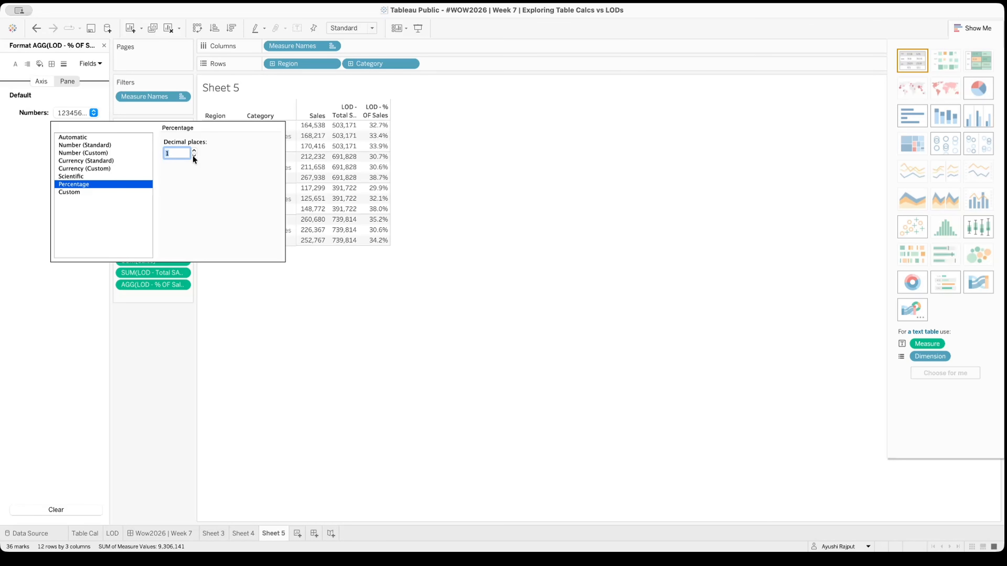
Close the number formatting and show filters for Category, Segment and Region on the LOD sheet
click(415, 314)
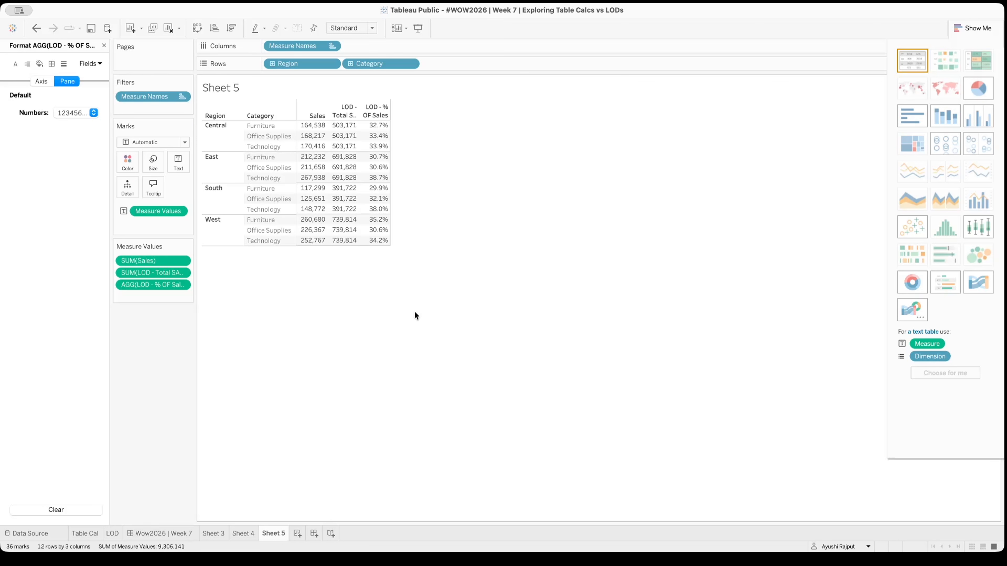
click(104, 45)
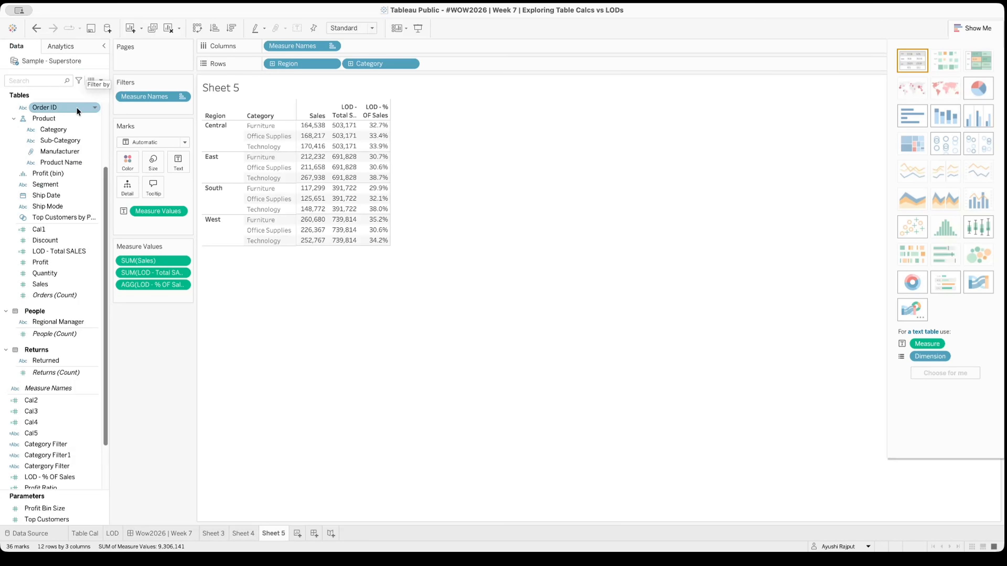
right_click(67, 131)
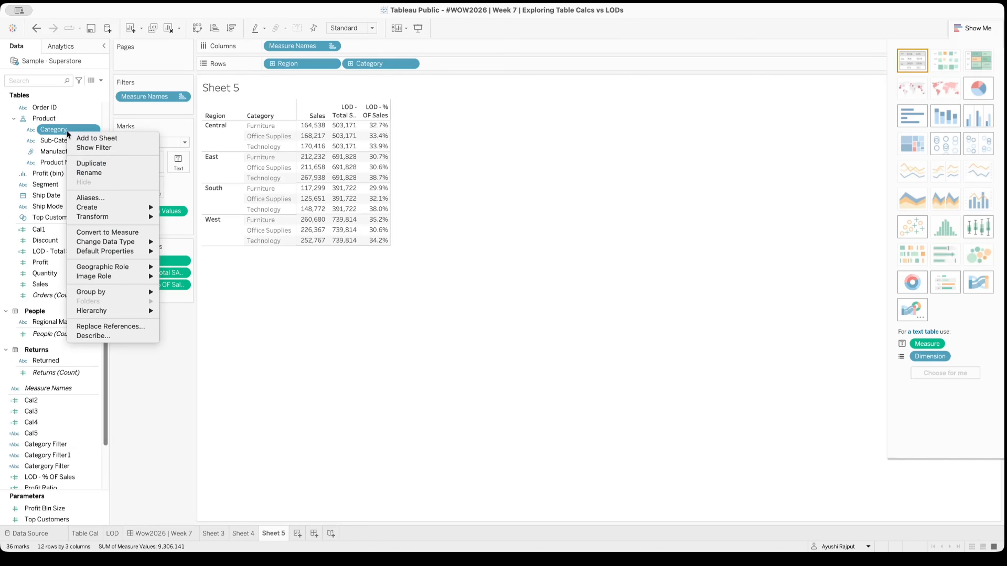
click(82, 148)
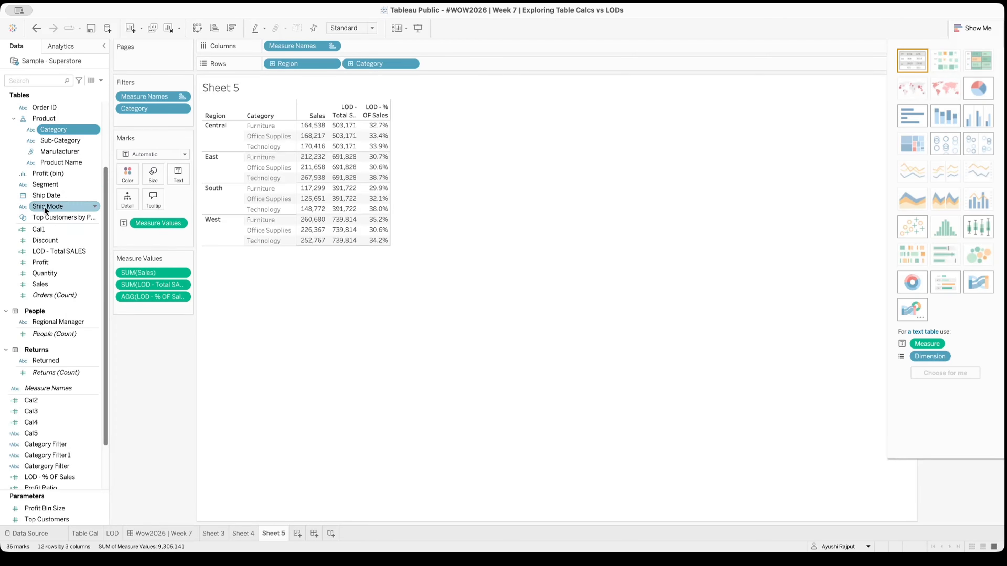
right_click(53, 185)
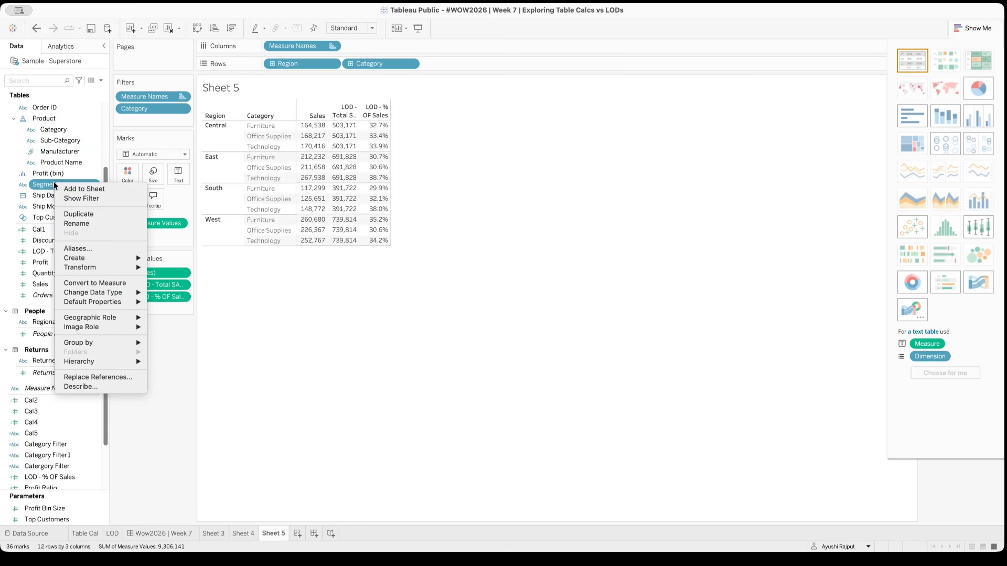
click(87, 197)
scroll(62, 125, up, 3)
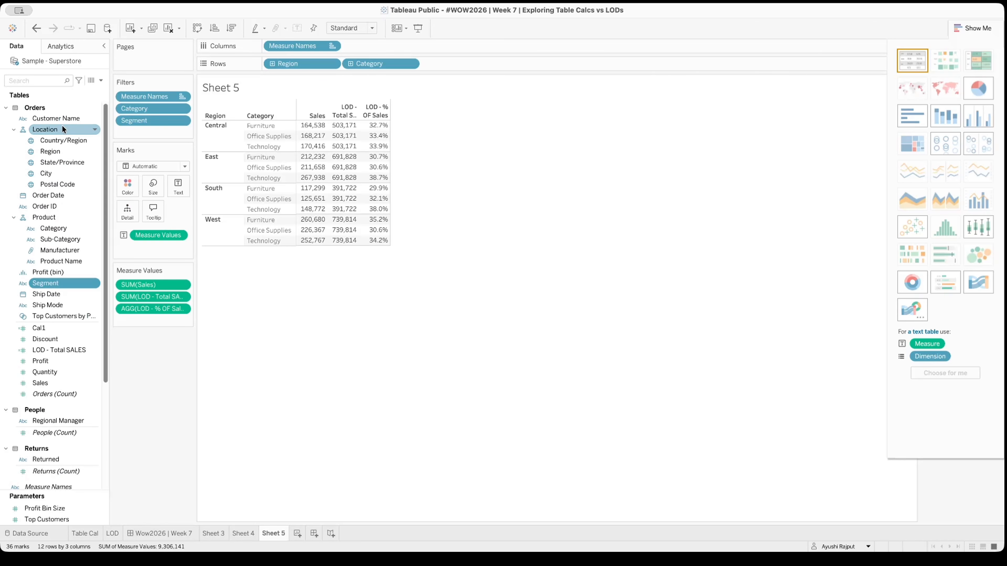
right_click(61, 152)
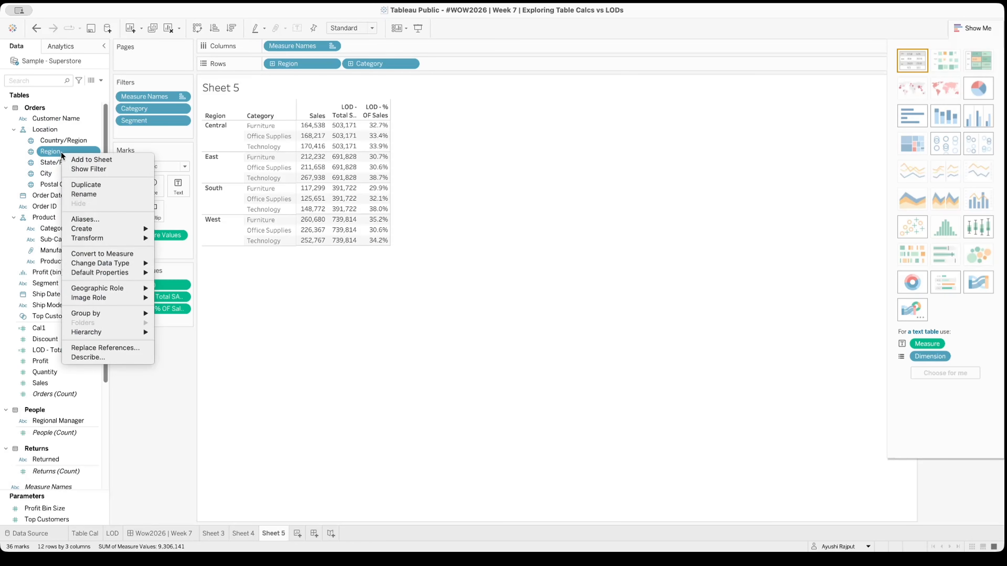
click(101, 170)
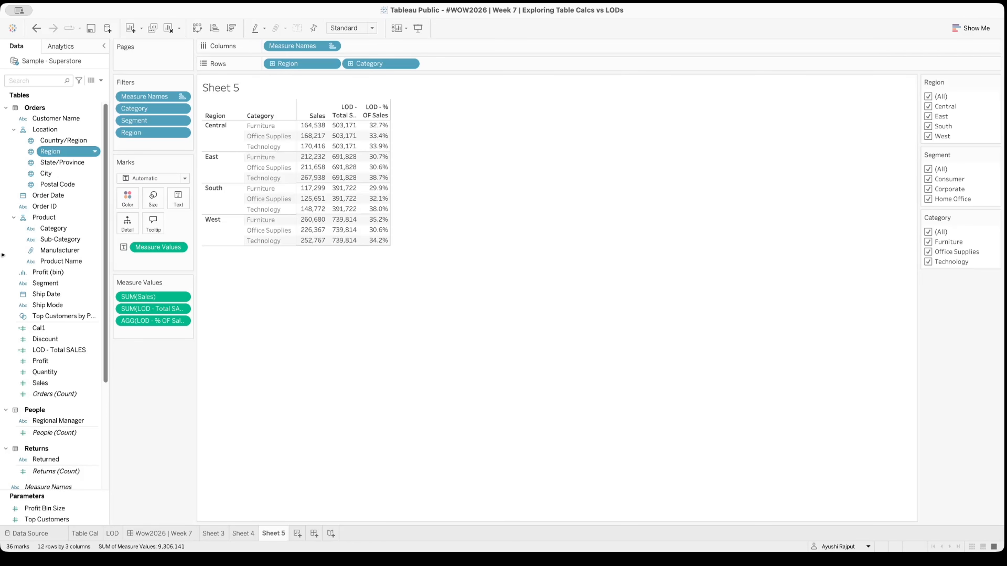
Test the Segment filter by excluding and restoring Consumer, and likewise Corporate, to compare the LOD percentages
click(929, 178)
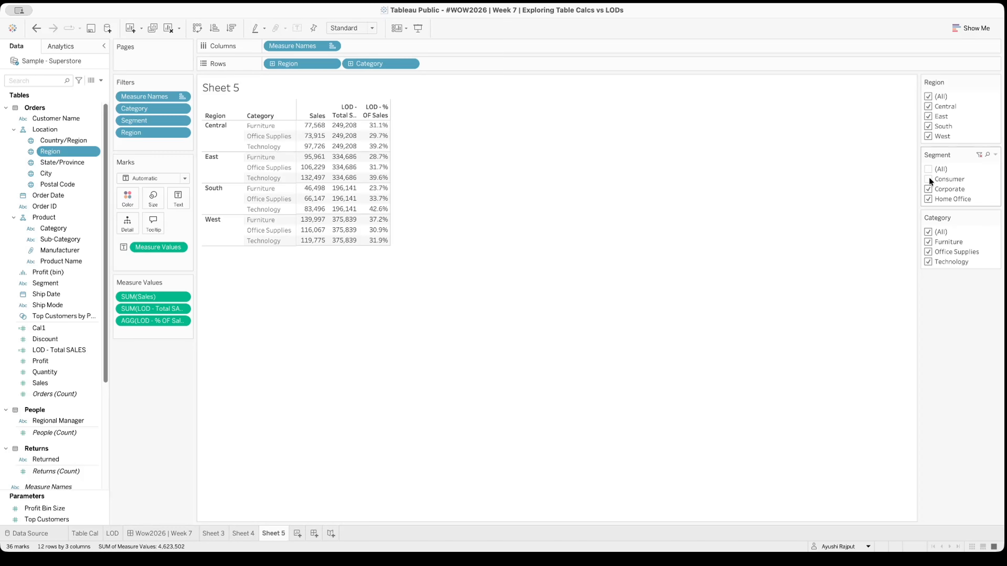
click(929, 179)
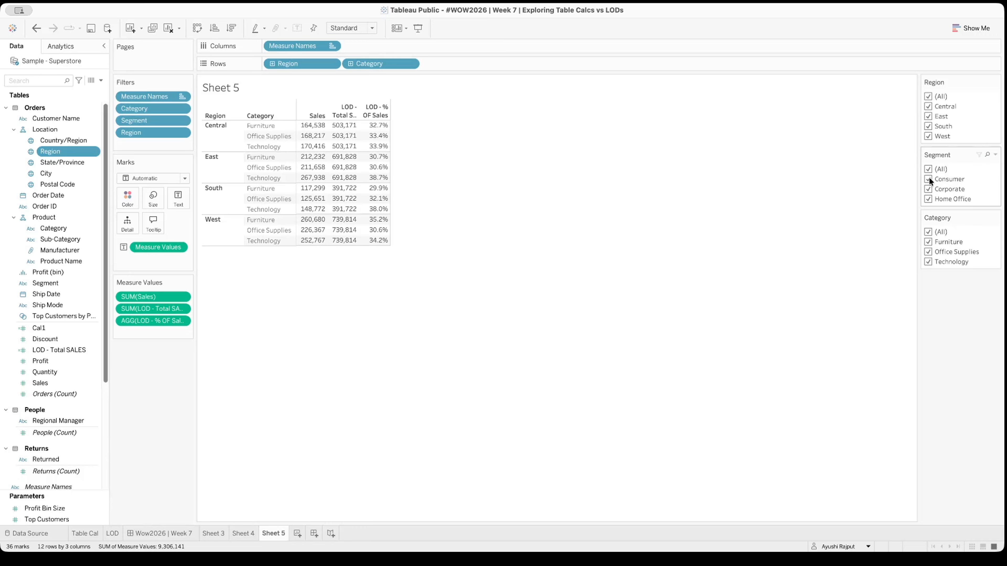
click(929, 182)
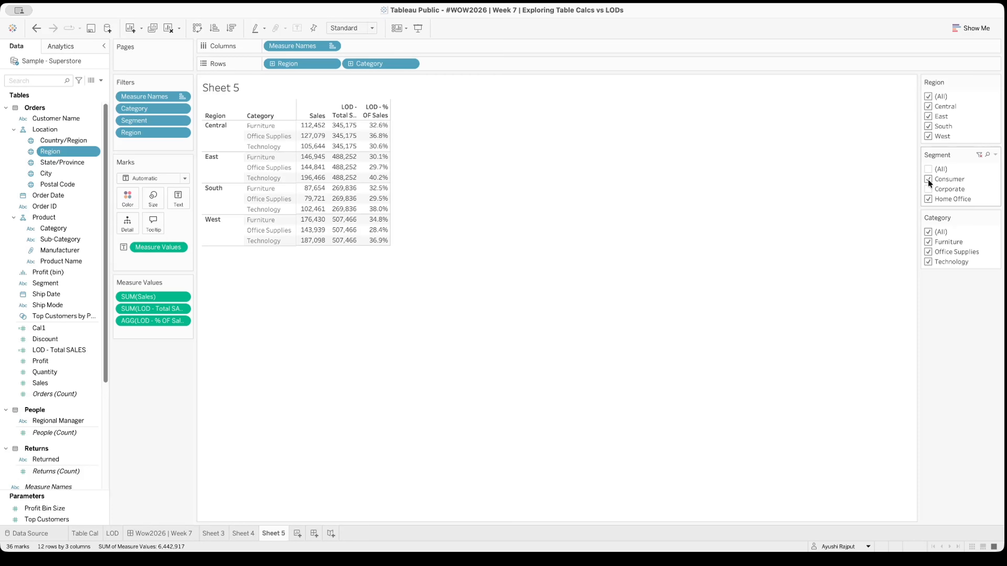
click(929, 187)
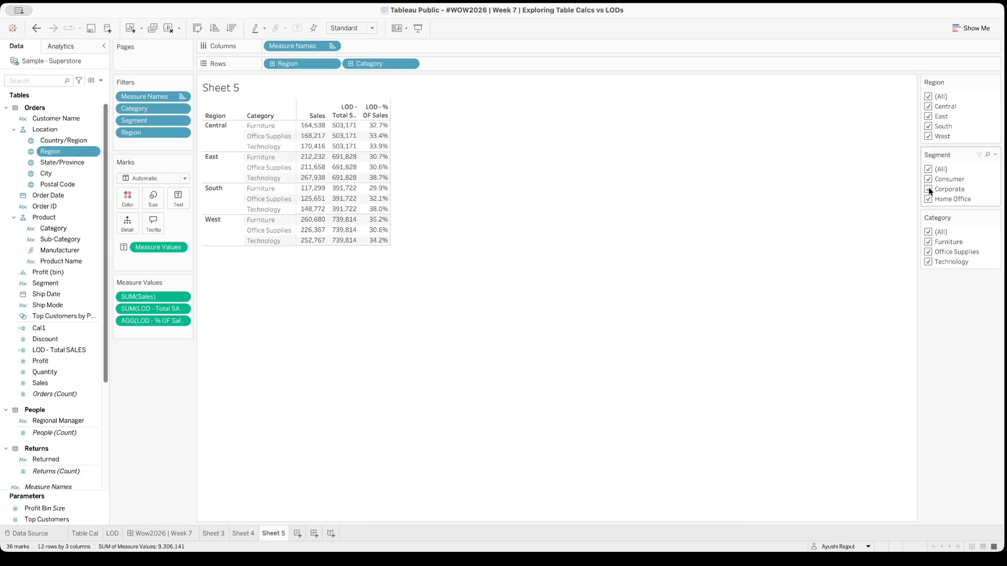
Test the Region and Category filters by excluding and restoring East and Technology in turn
click(929, 117)
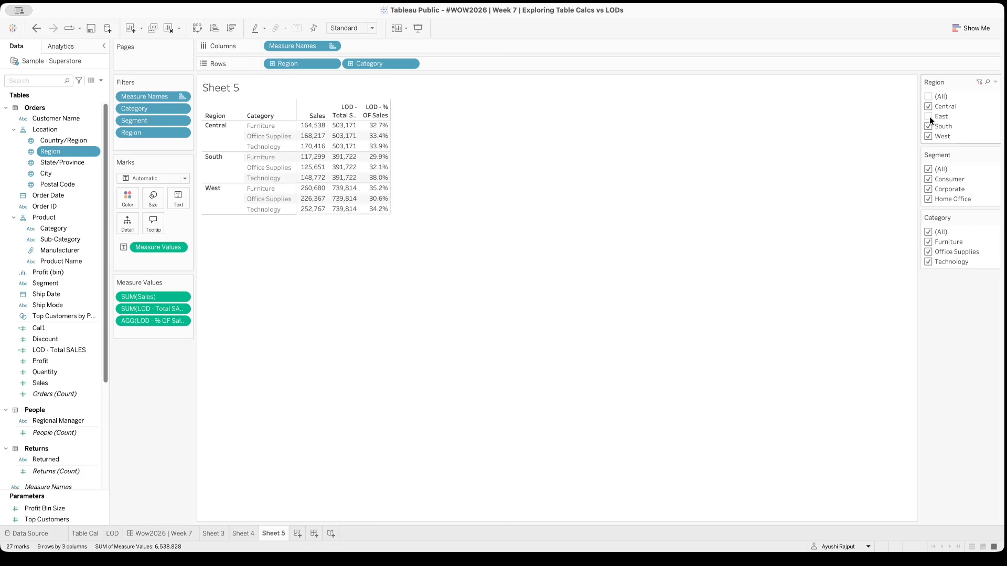
click(929, 117)
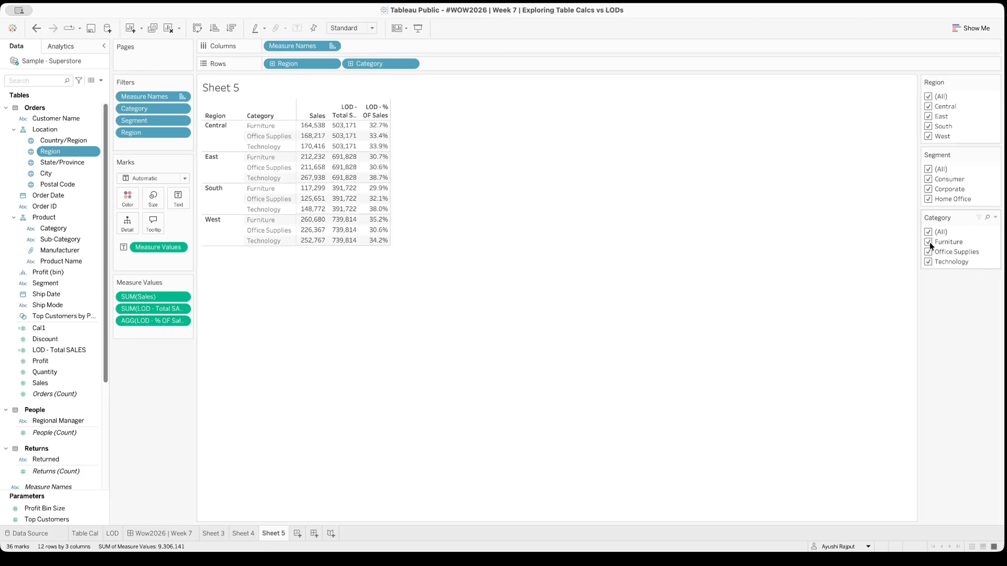
click(928, 262)
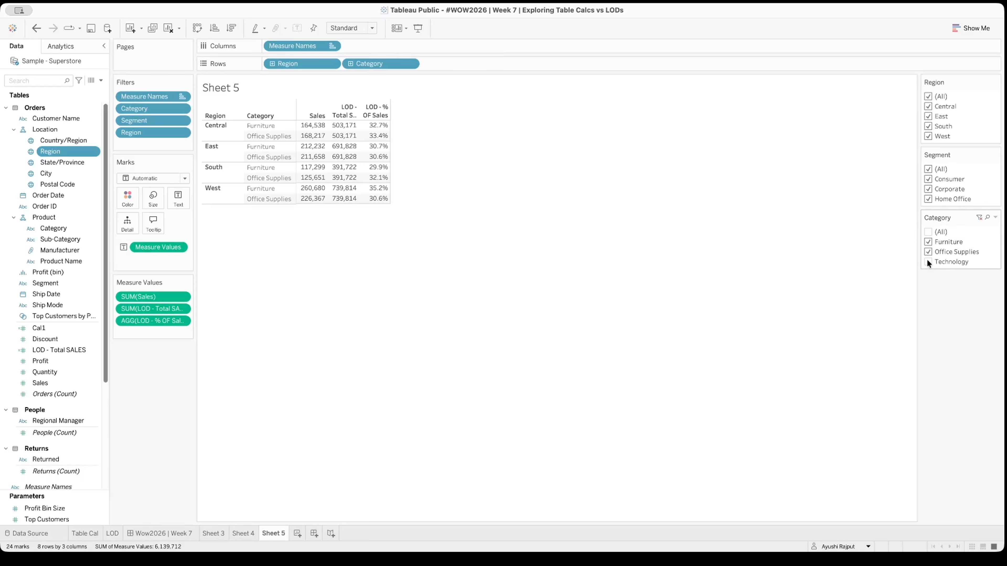
click(927, 260)
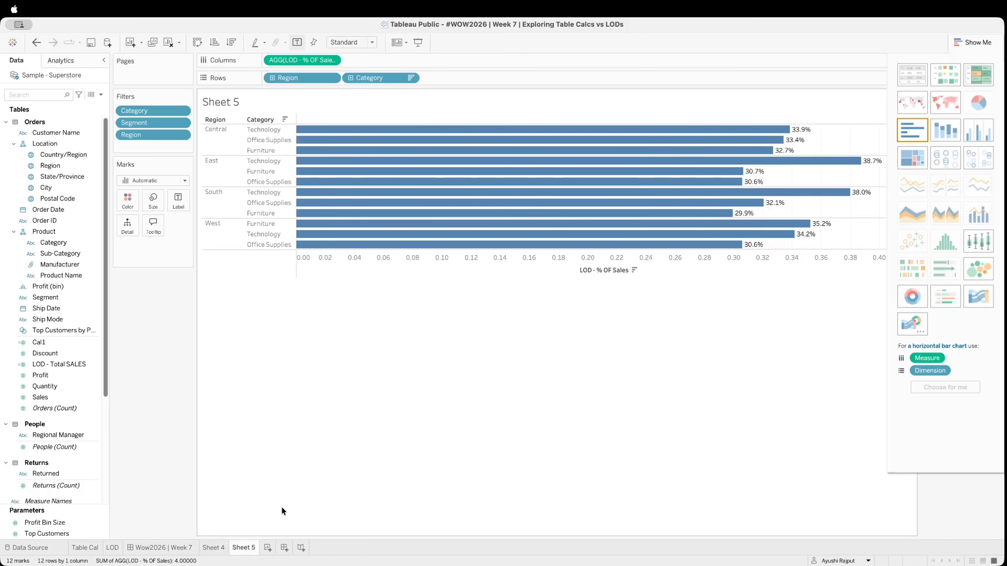
Create a new dashboard and place Sheet 4 and Sheet 5 side by side on it
click(283, 548)
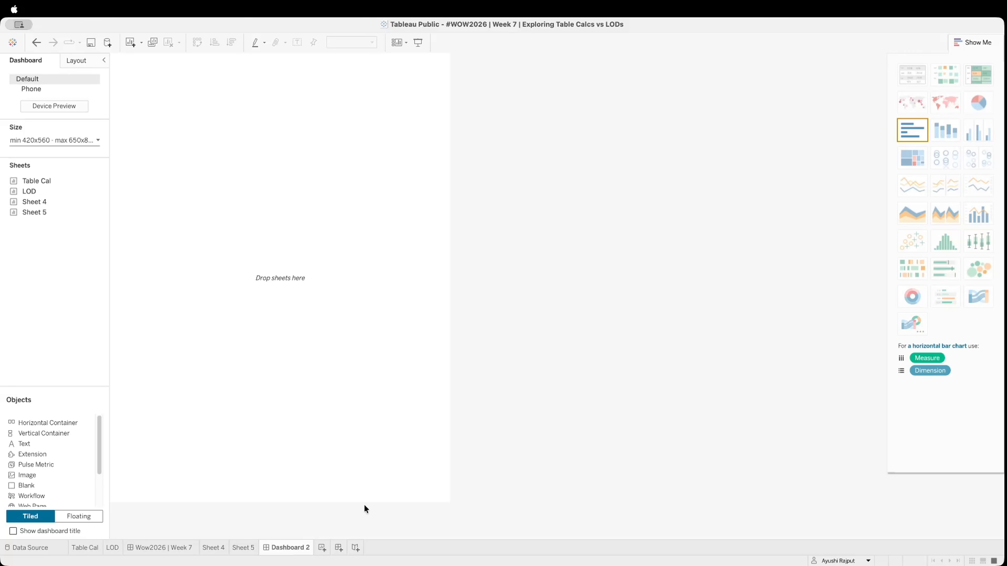
drag(33, 205, 392, 210)
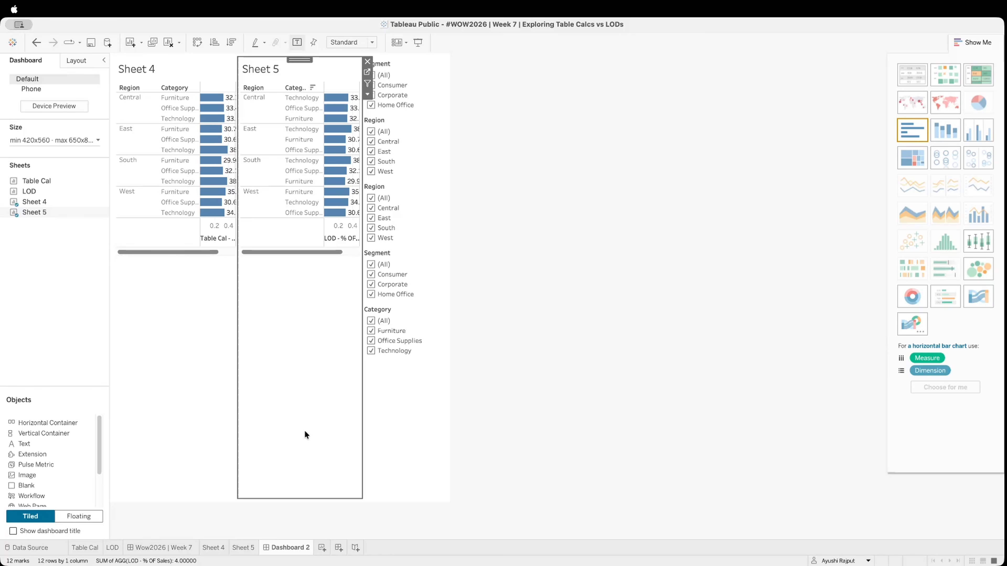
Set the dashboard's minimum size to 1080 px wide and 930 px high
click(43, 138)
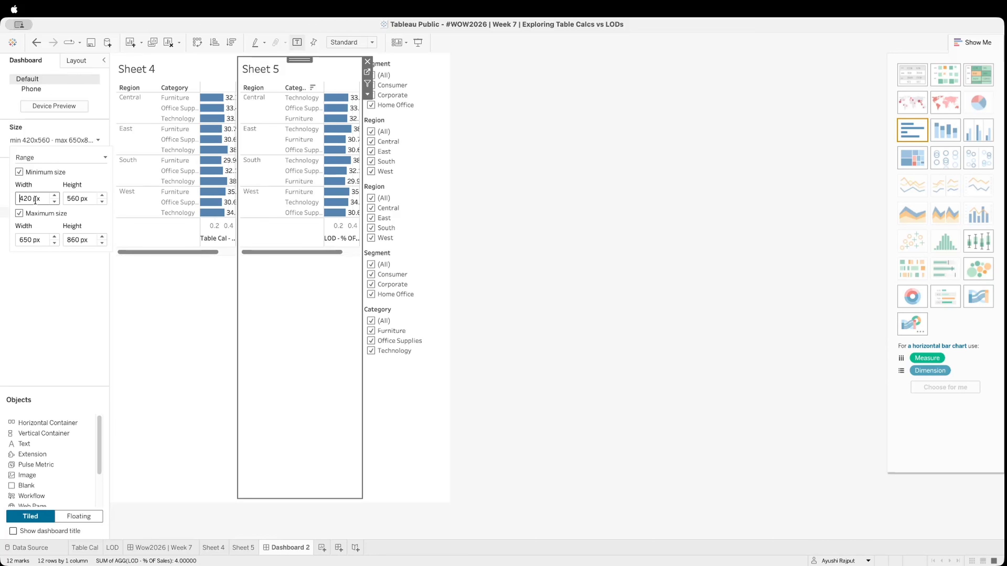
key(Delete)
key(Delete)
key(Delete)
text(1080)
key(Return)
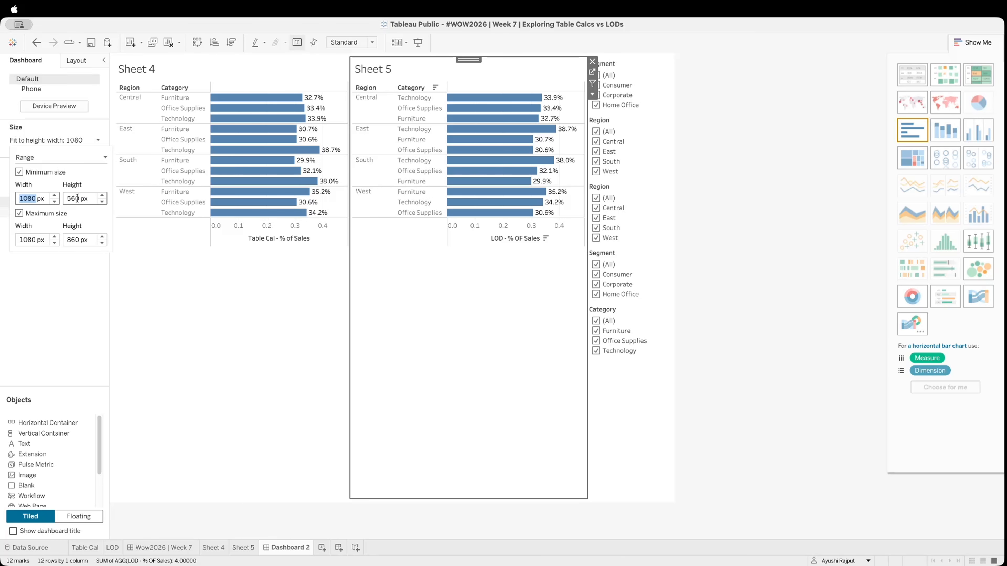
click(77, 198)
key(BackSpace)
key(BackSpace)
key(BackSpace)
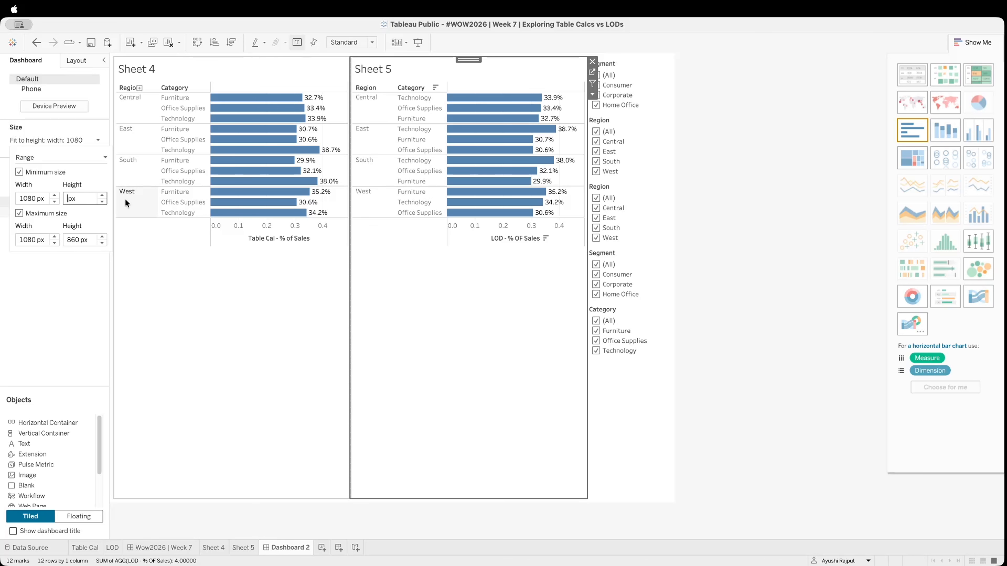
text(930)
key(Return)
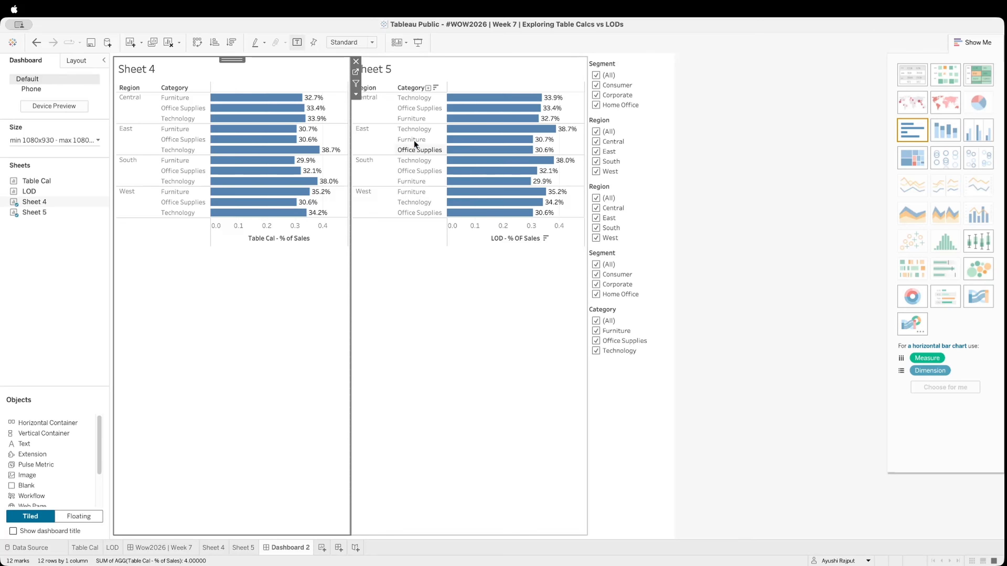
Go to Sheet 4 from the dashboard and replace its title text with "% of Total with Table Calculations"
click(355, 73)
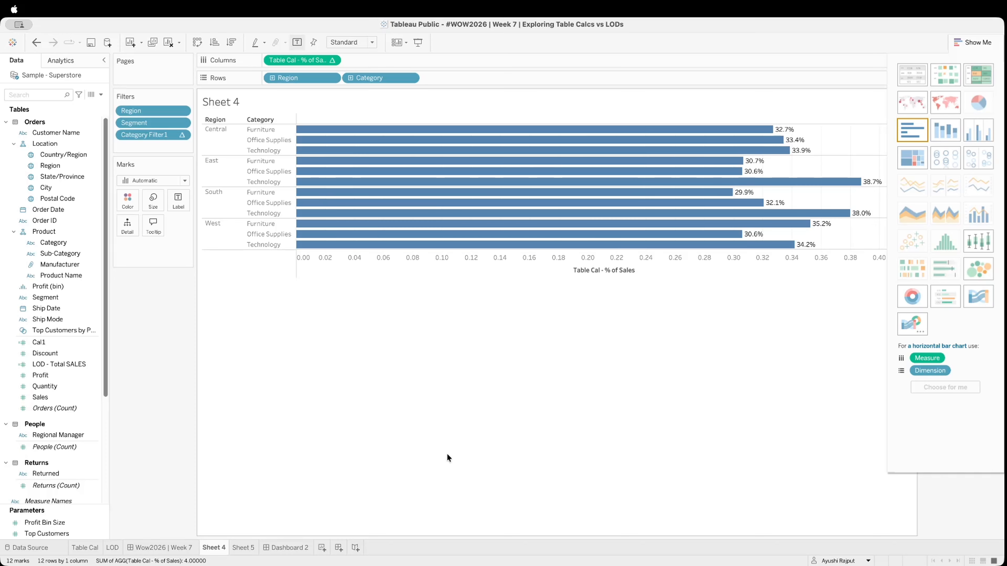
double_click(241, 100)
double_click(455, 311)
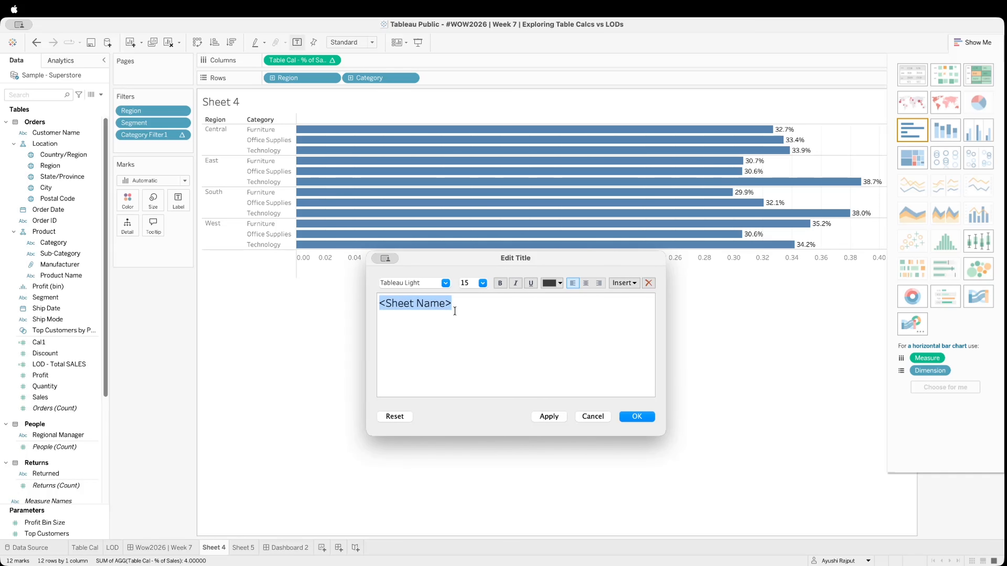
key(BackSpace)
text(%)
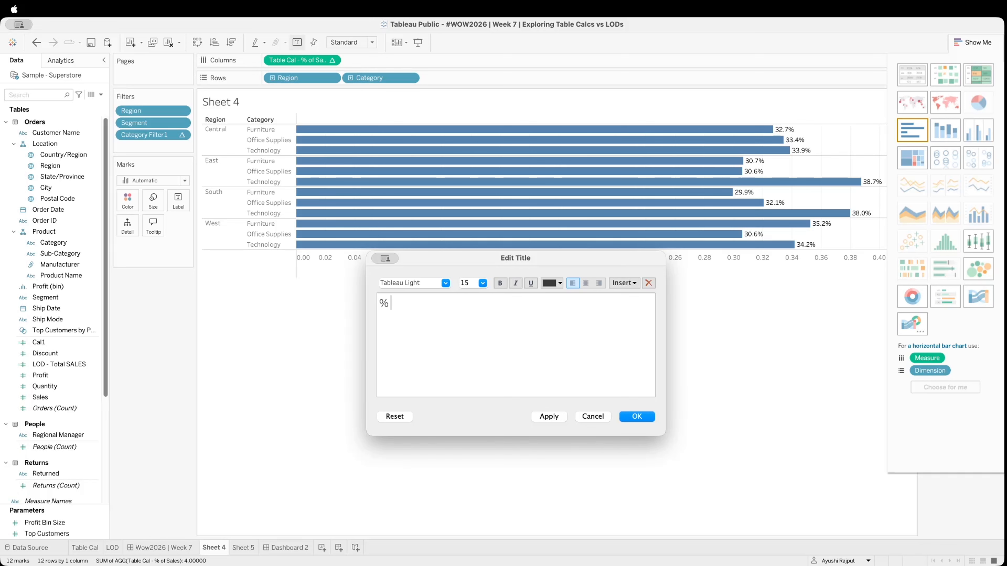
text( of Total with Table Calculat)
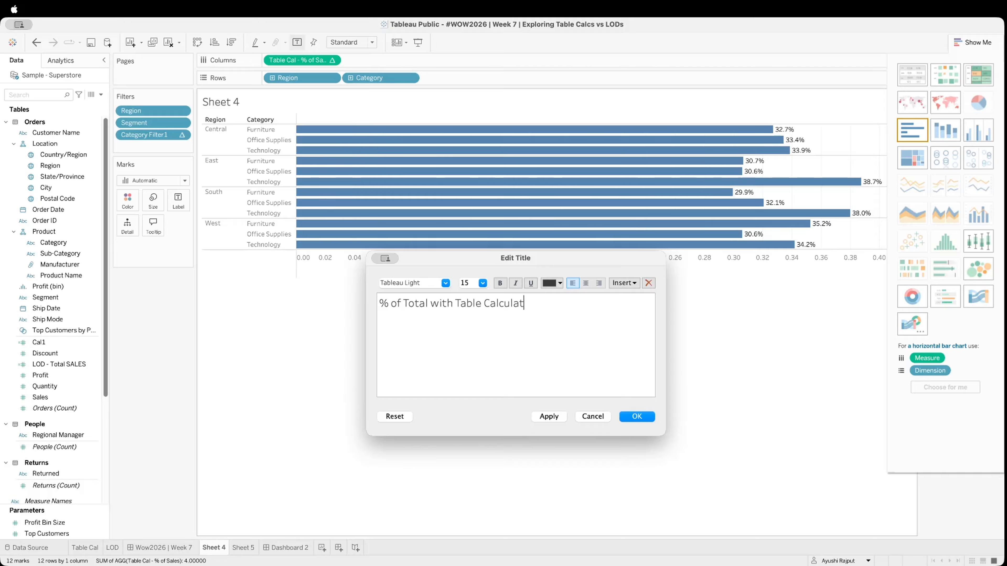
text(ions)
Centre the whole Sheet 4 title, make it bold and apply the changes
key(shift+alt+Left)
key(shift+alt+Left)
key(shift+alt+Left)
key(shift+alt+Left)
key(shift+alt+Left)
key(shift+alt+Left)
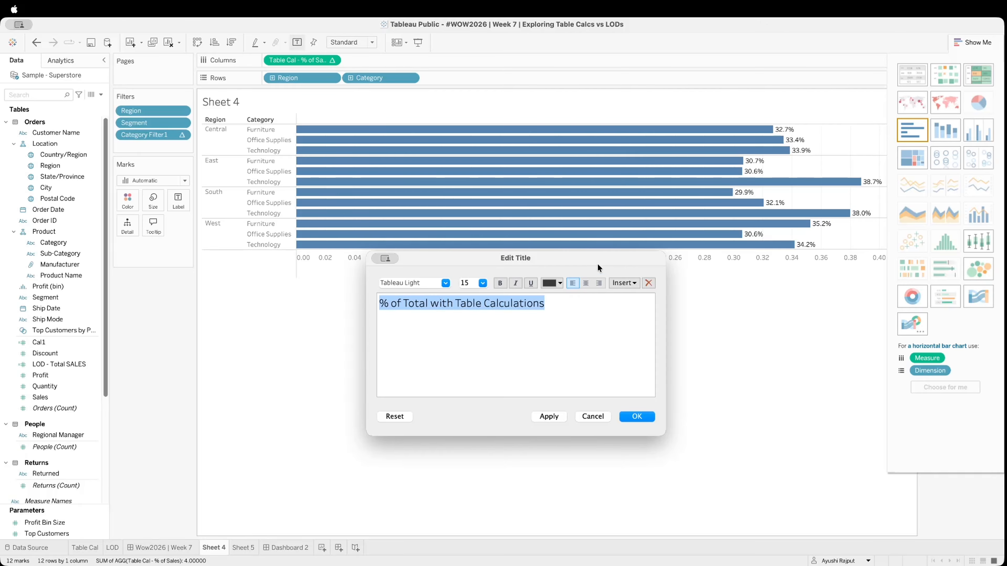
click(586, 282)
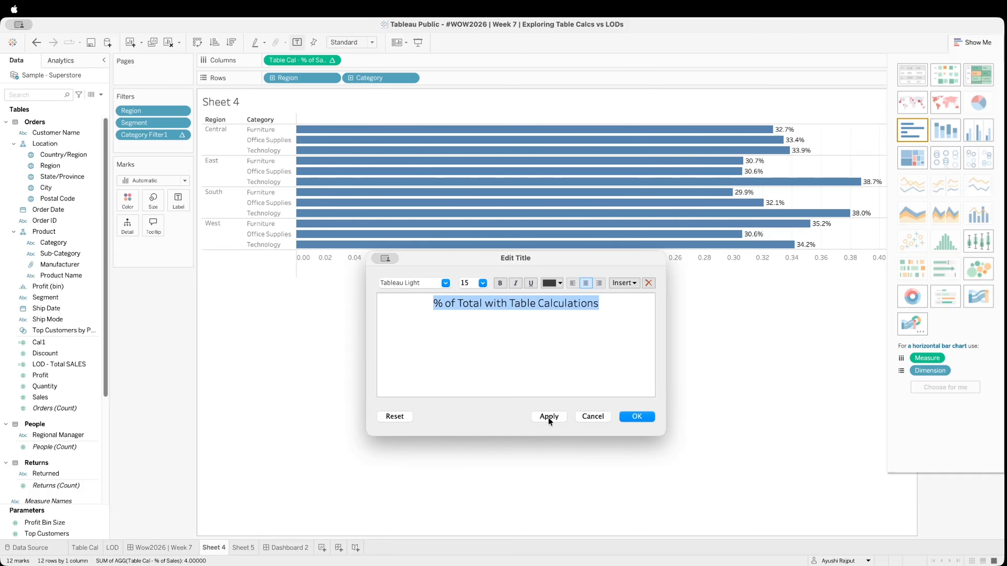
click(548, 417)
click(500, 284)
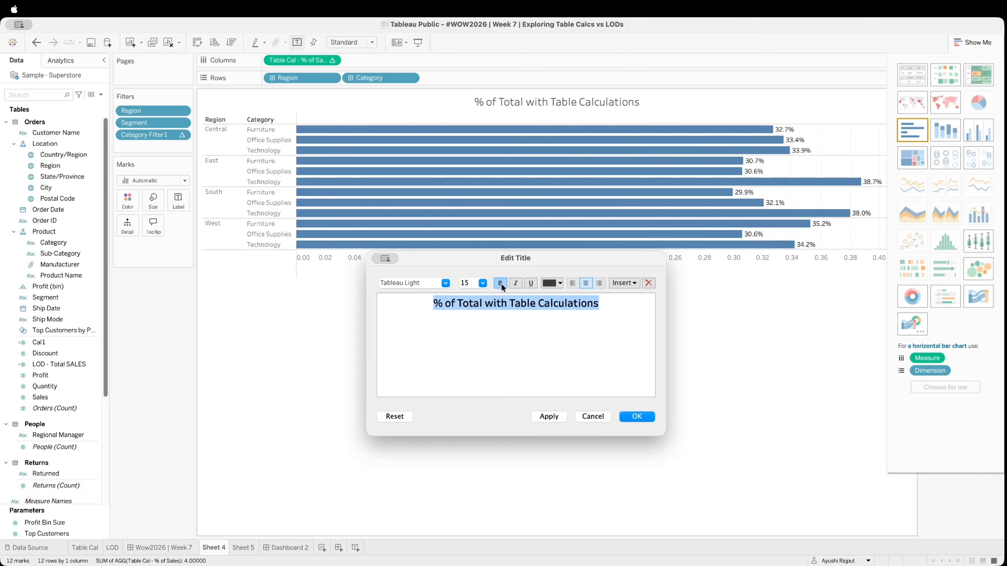
click(556, 418)
click(652, 416)
Shorten the horizontal axis title of the table calculation chart to "% of Sales"
right_click(392, 259)
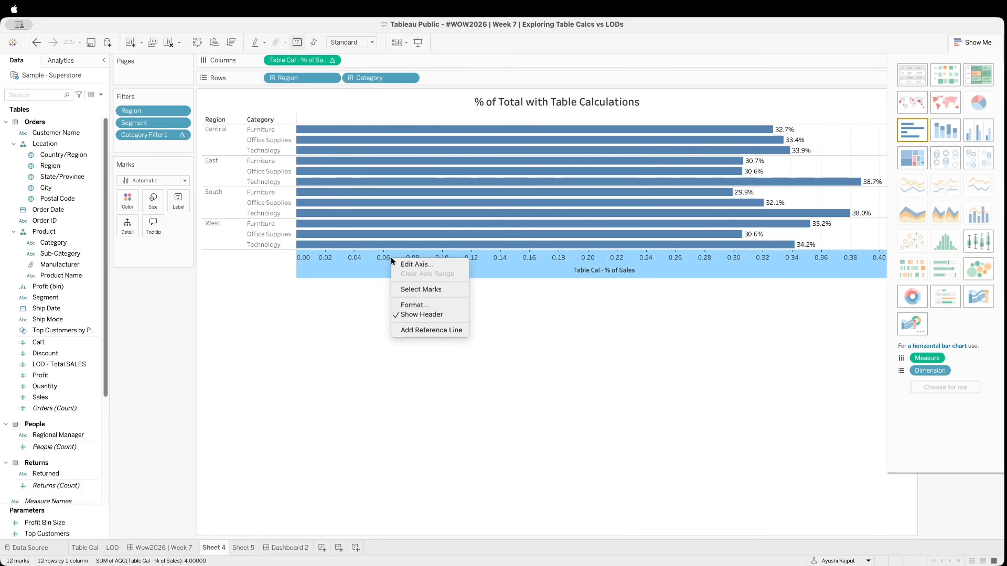
click(421, 265)
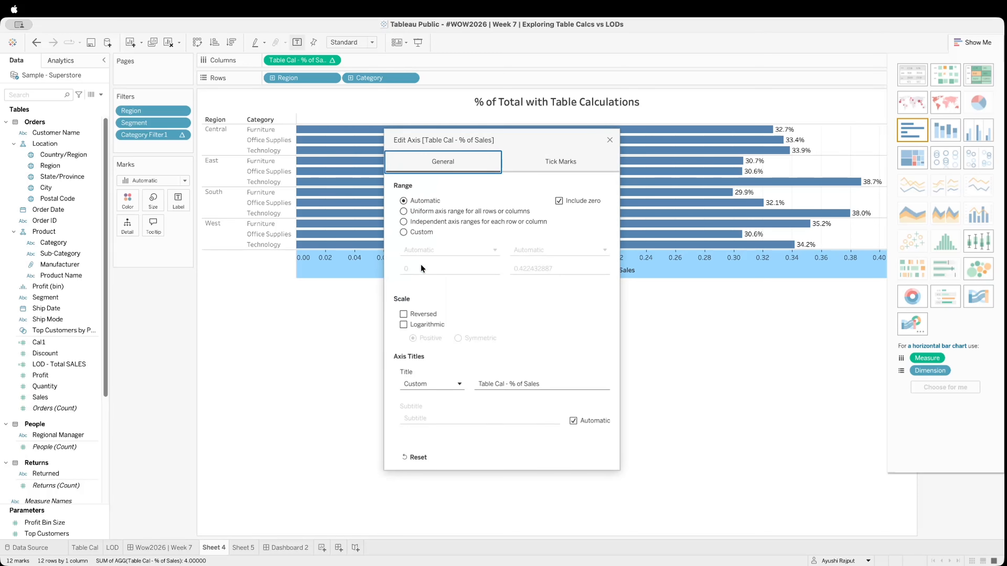
click(501, 384)
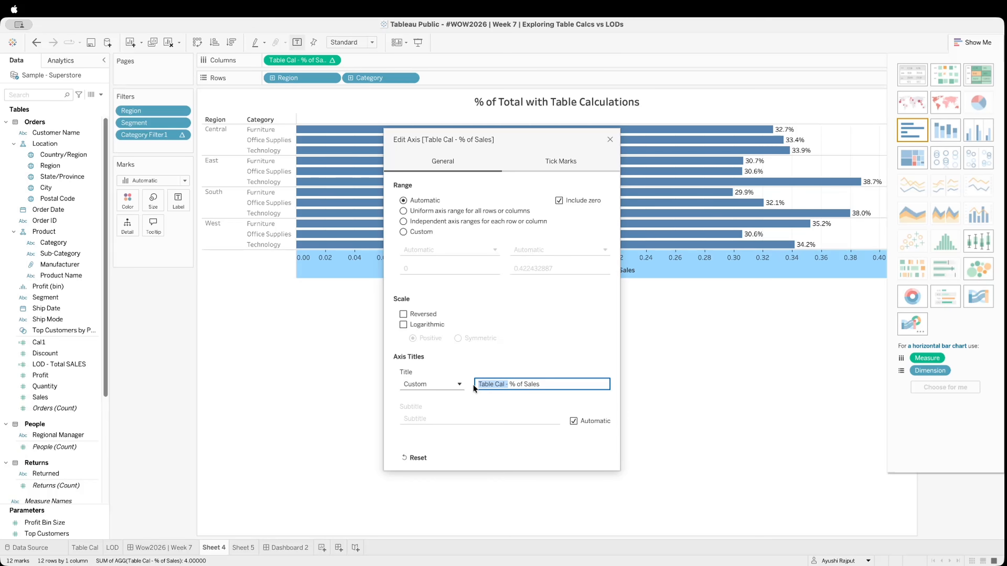
key(BackSpace)
key(Return)
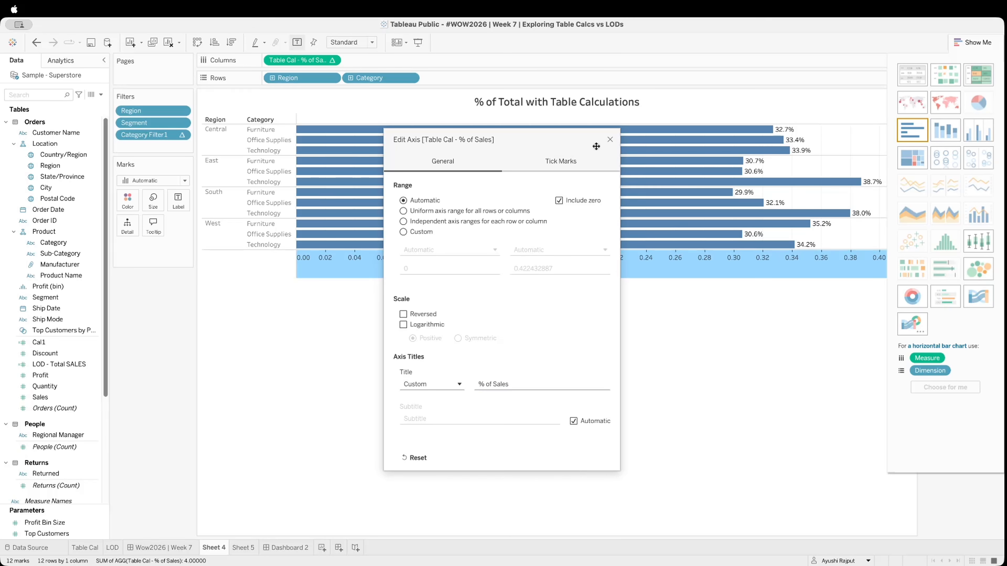
click(611, 140)
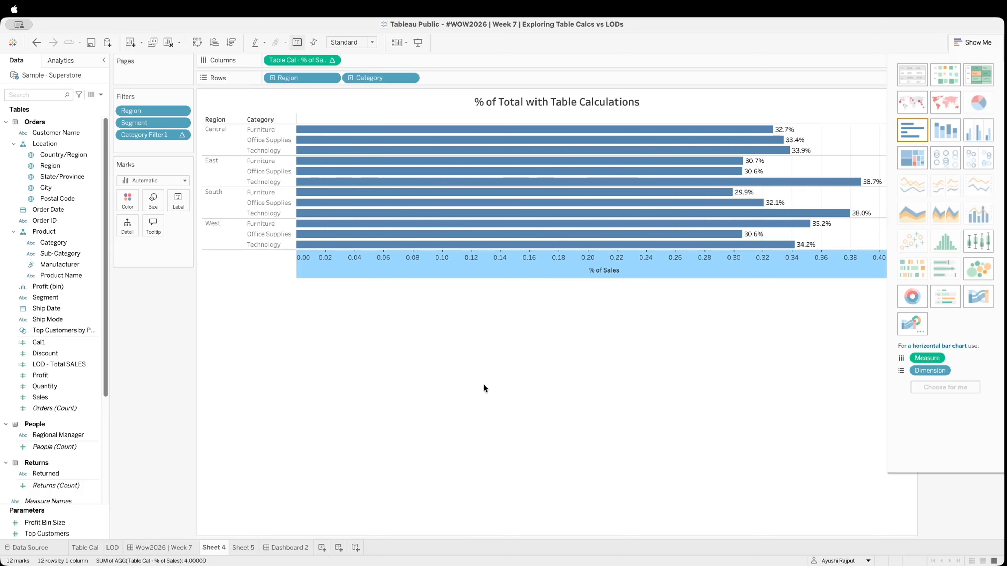
Format the % of Sales axis numbers on Sheet 4 as percentages with 0 decimal places
right_click(331, 261)
click(380, 309)
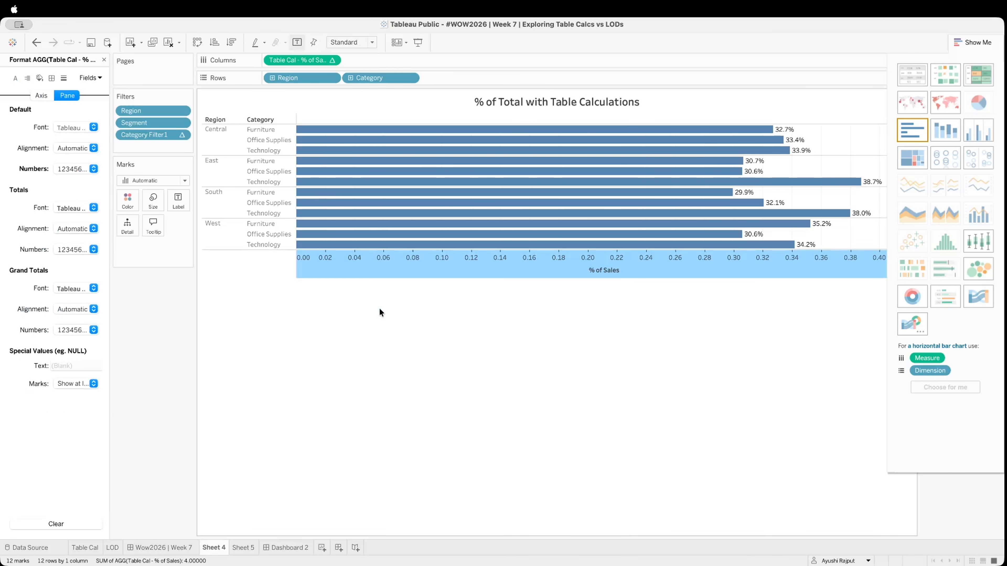
click(41, 95)
click(65, 207)
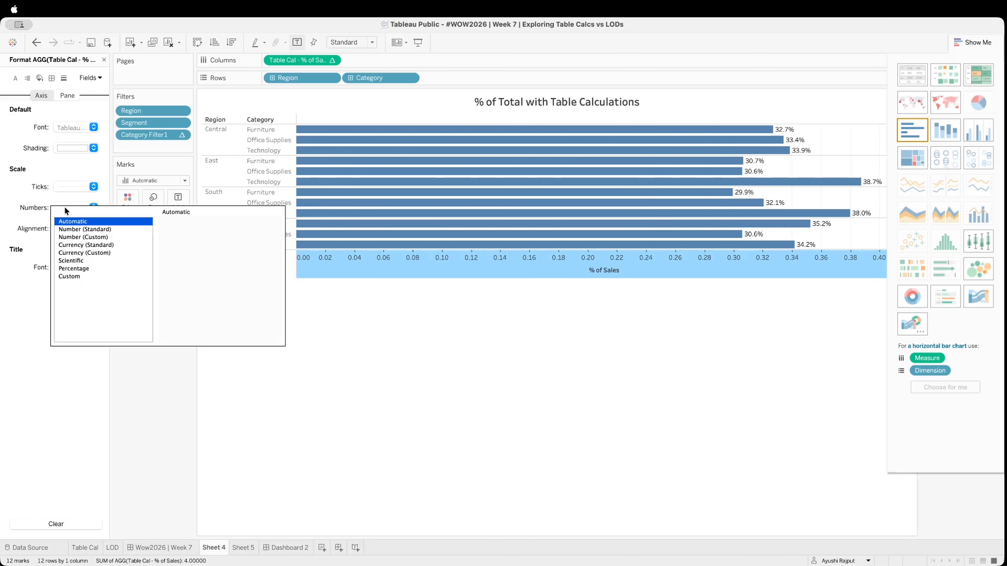
click(84, 268)
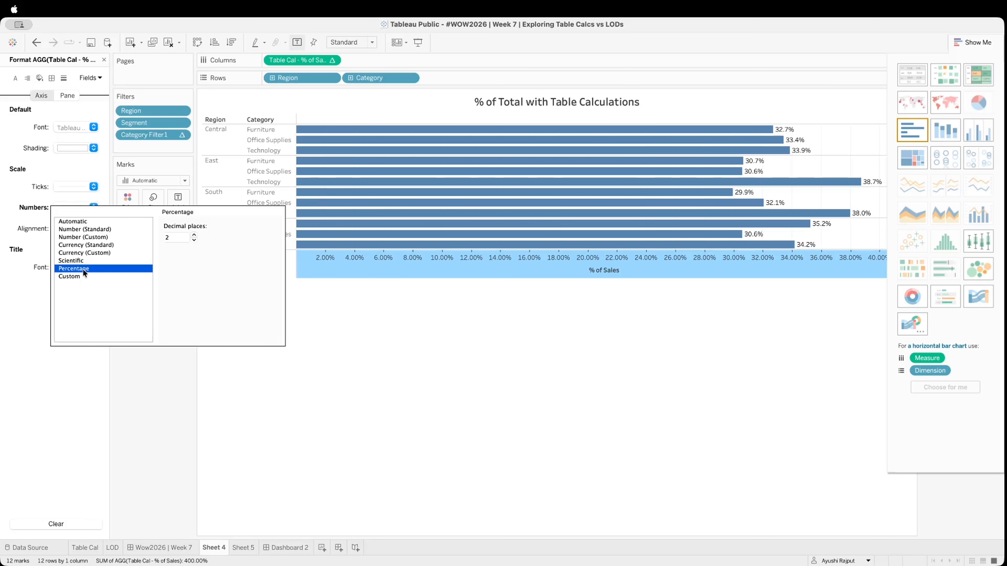
click(194, 240)
click(194, 240)
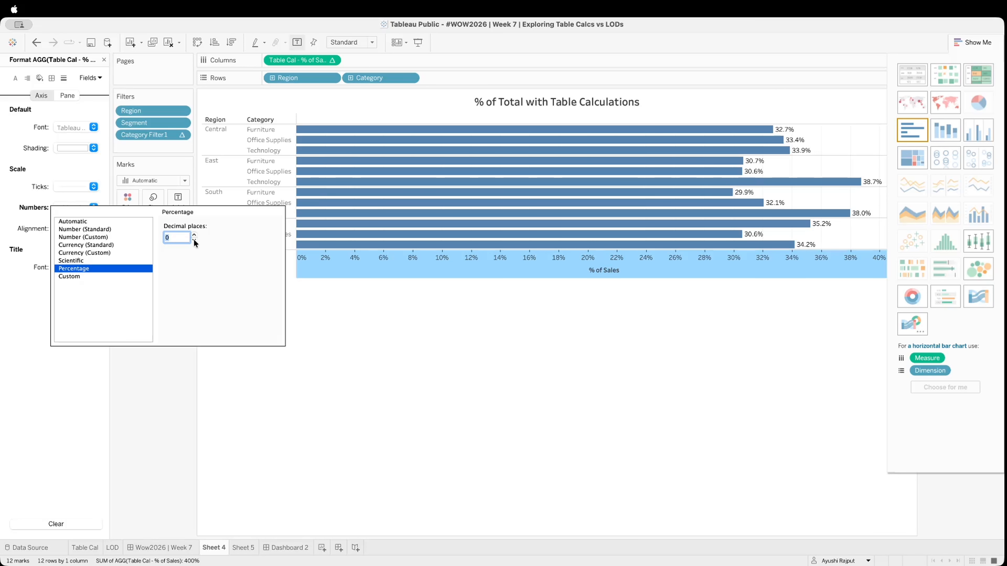
click(400, 352)
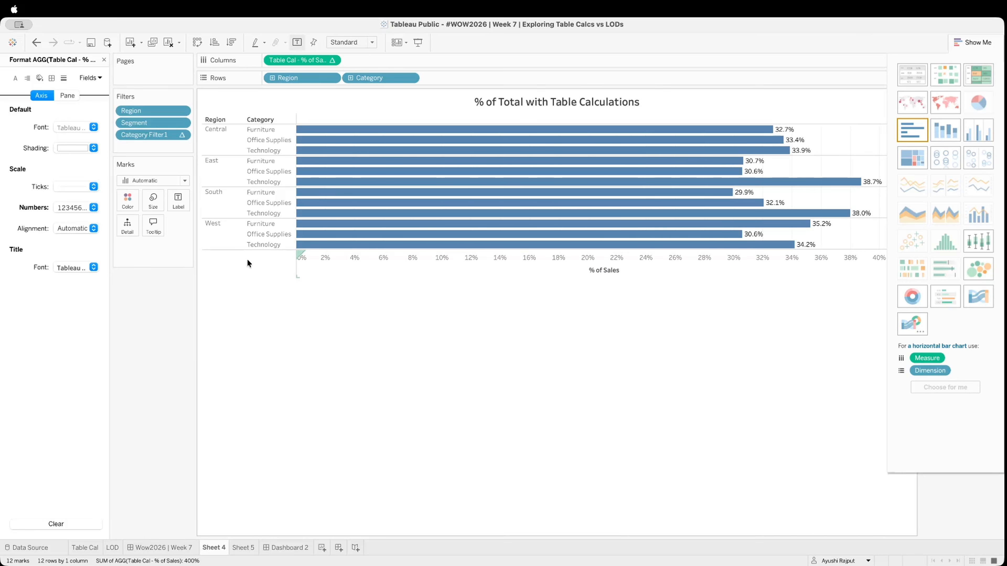
Recolour the Sheet 4 bars green and set the Category header labels' font colour to black
click(124, 200)
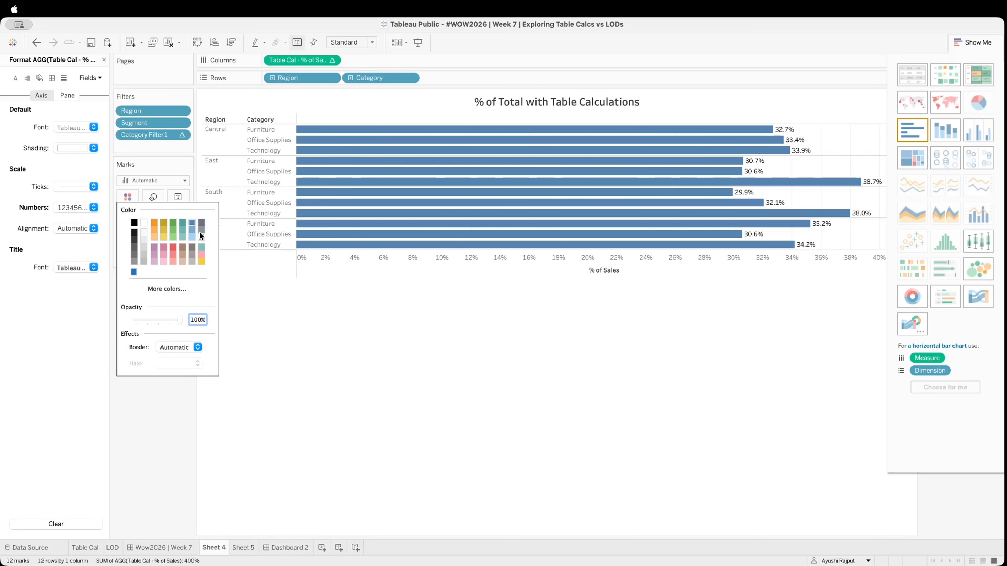
click(174, 223)
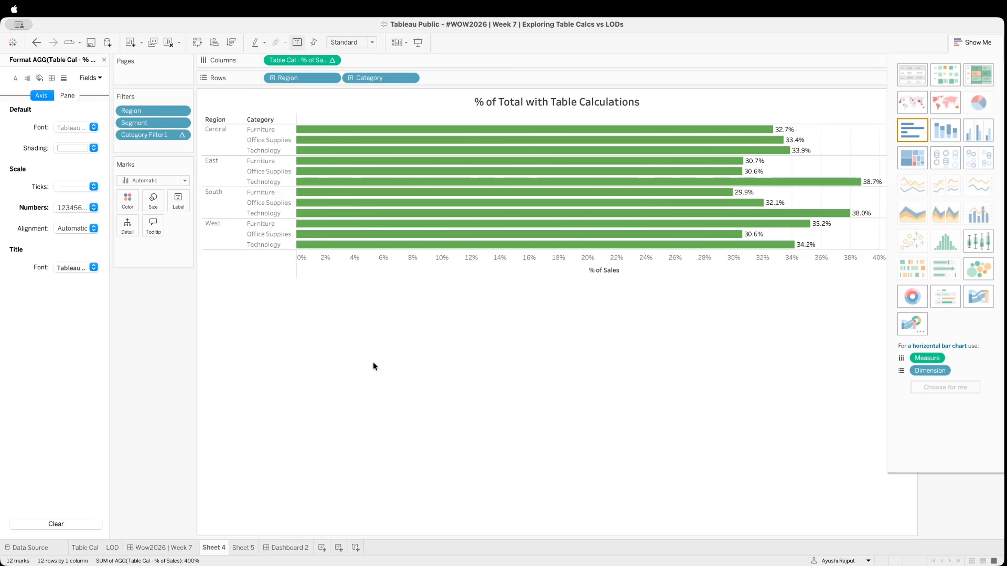
right_click(259, 140)
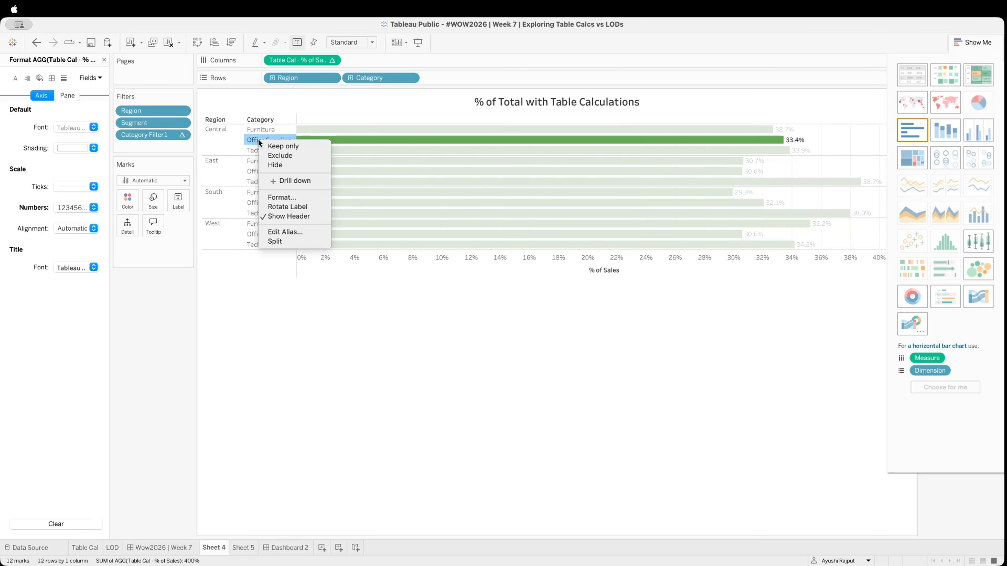
click(278, 198)
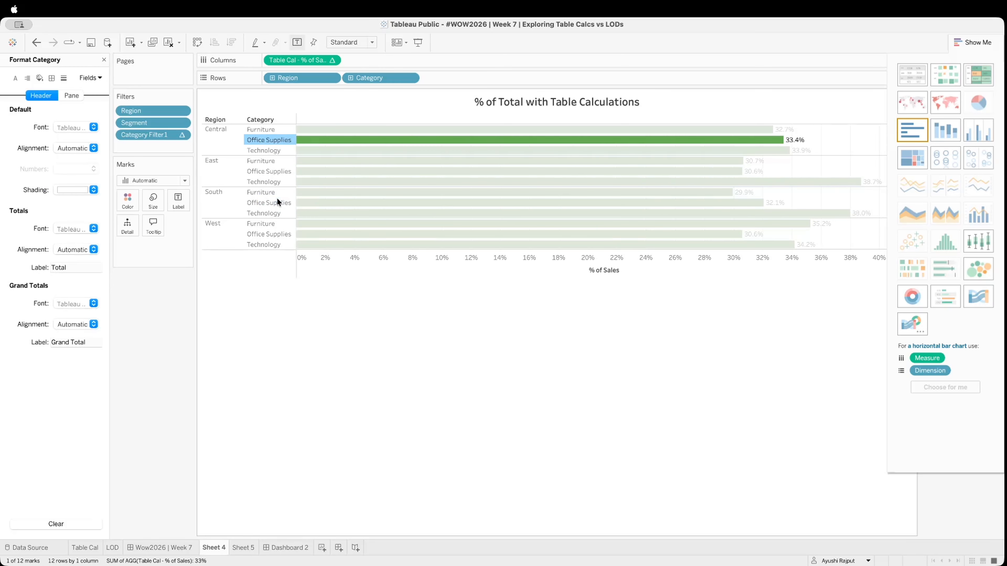
click(68, 127)
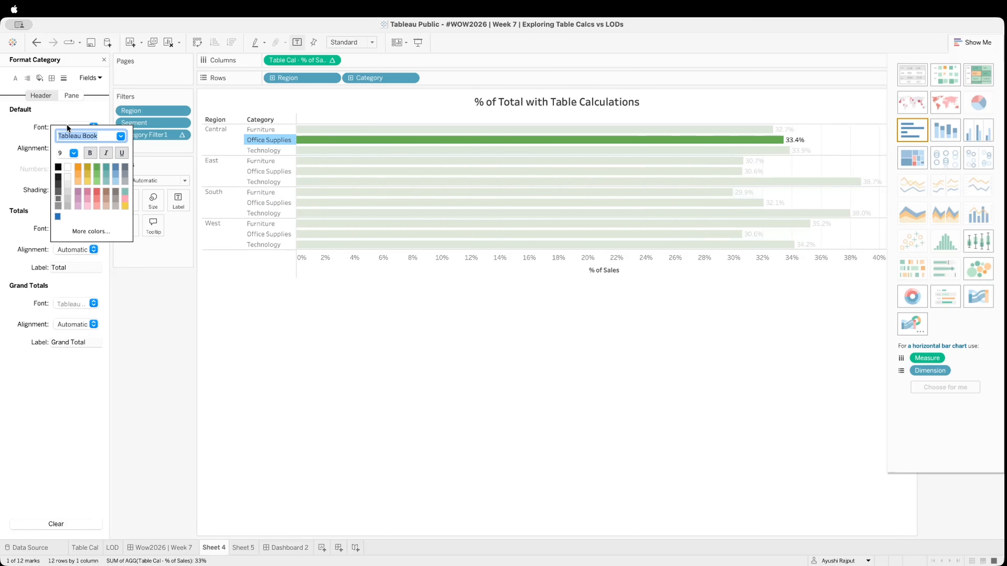
click(303, 325)
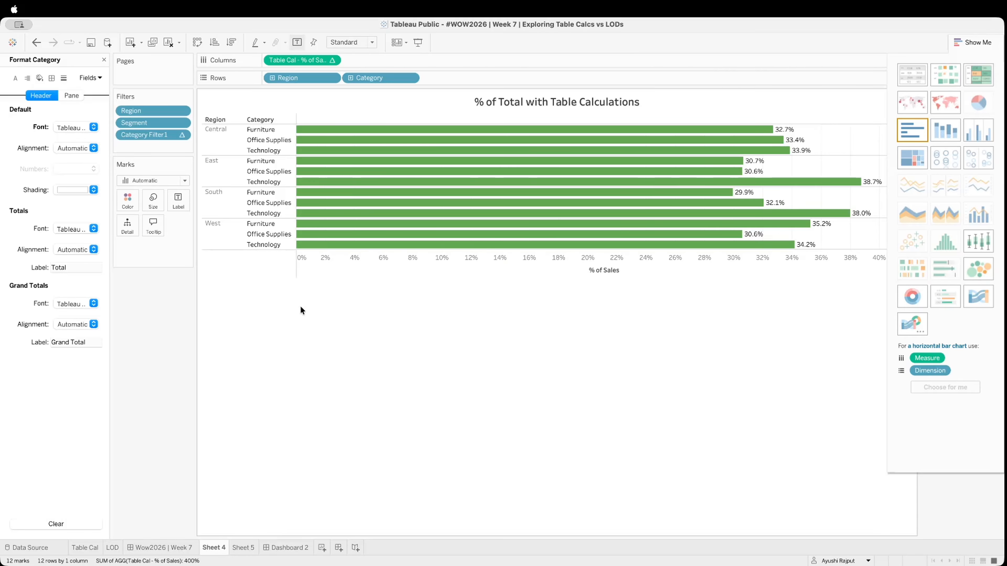
Set the font colour of the Region header labels on Sheet 4 to black
click(218, 138)
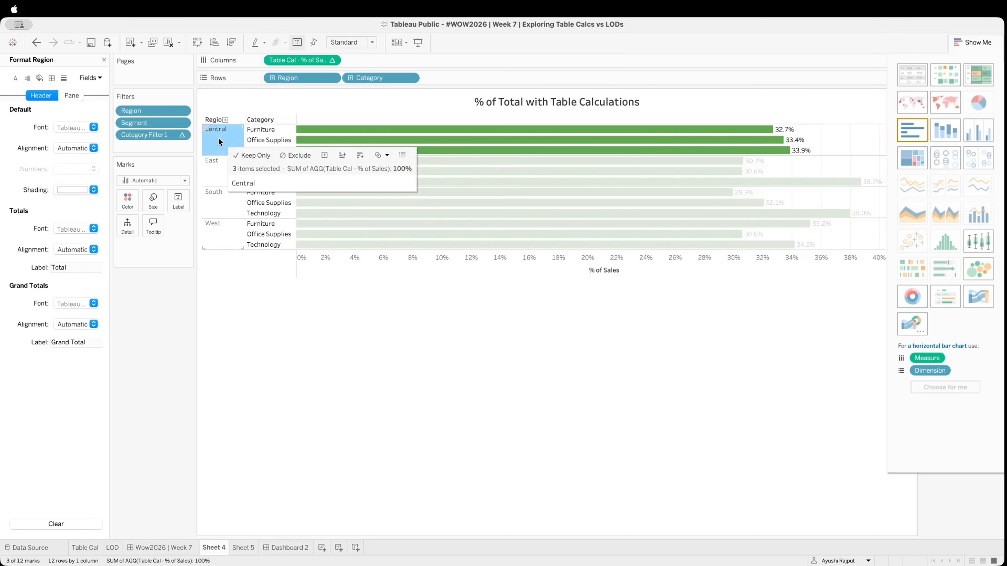
right_click(218, 138)
click(249, 193)
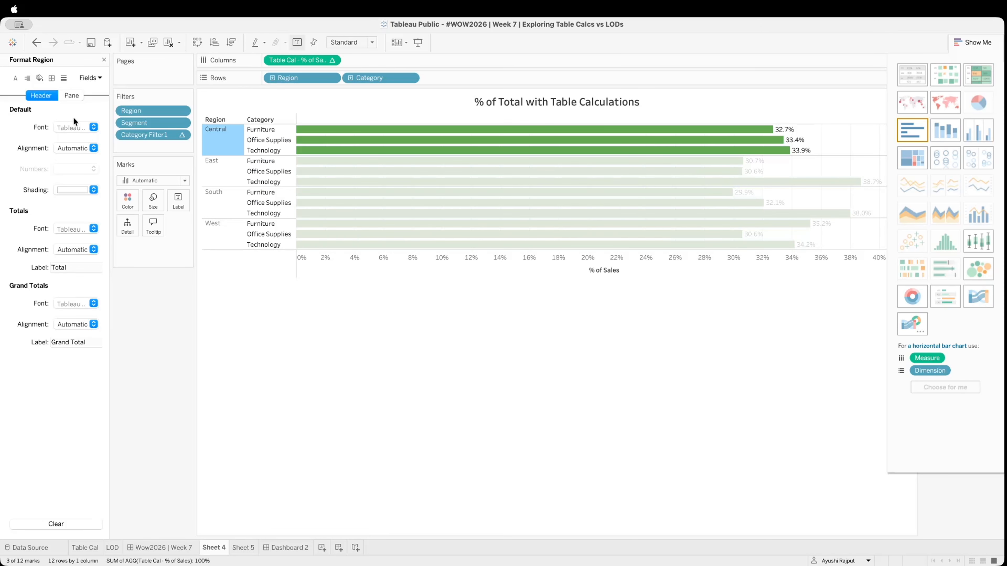
click(73, 126)
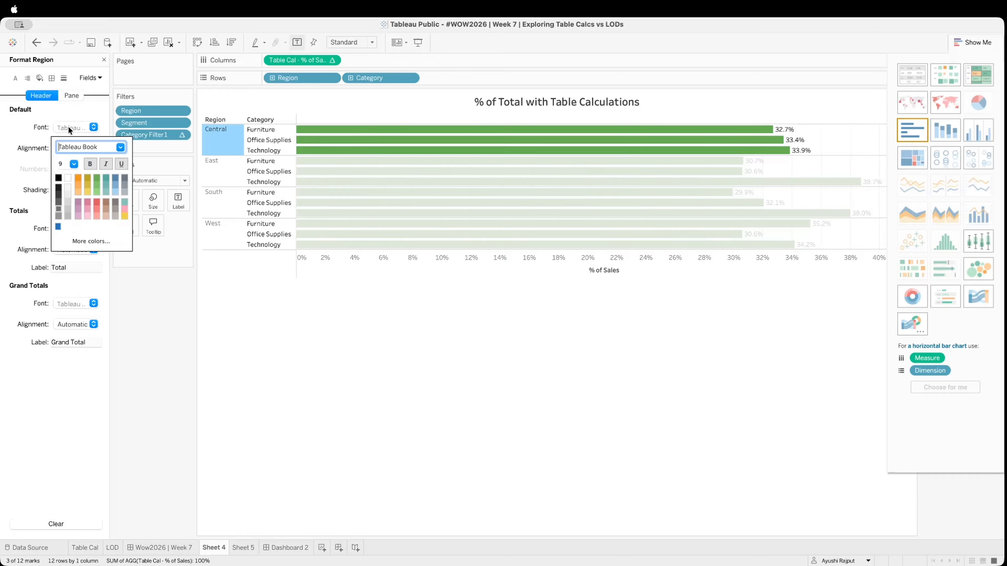
click(58, 178)
click(322, 336)
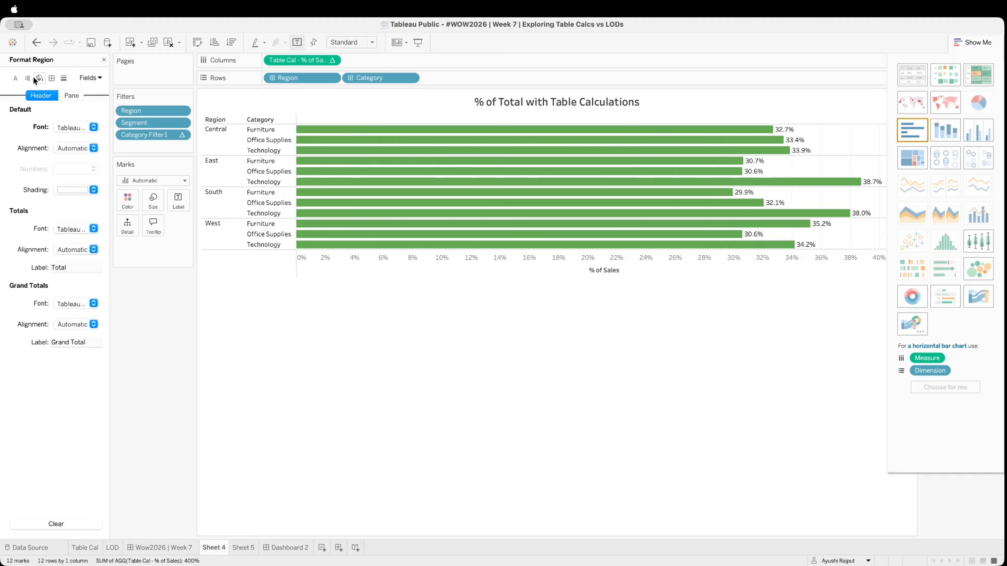
Shade the whole Sheet 4 worksheet background with a pale yellowish green
click(40, 77)
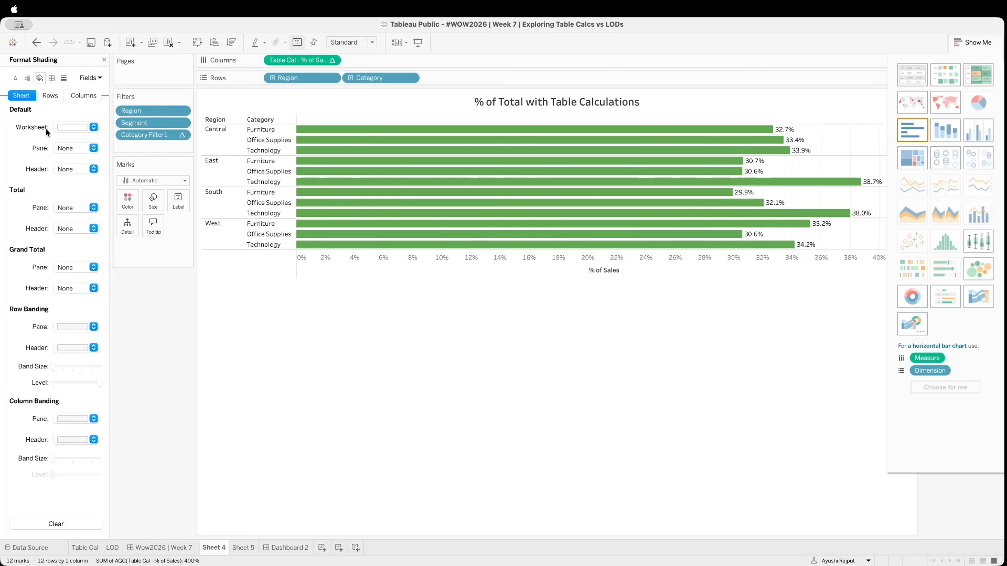
click(59, 126)
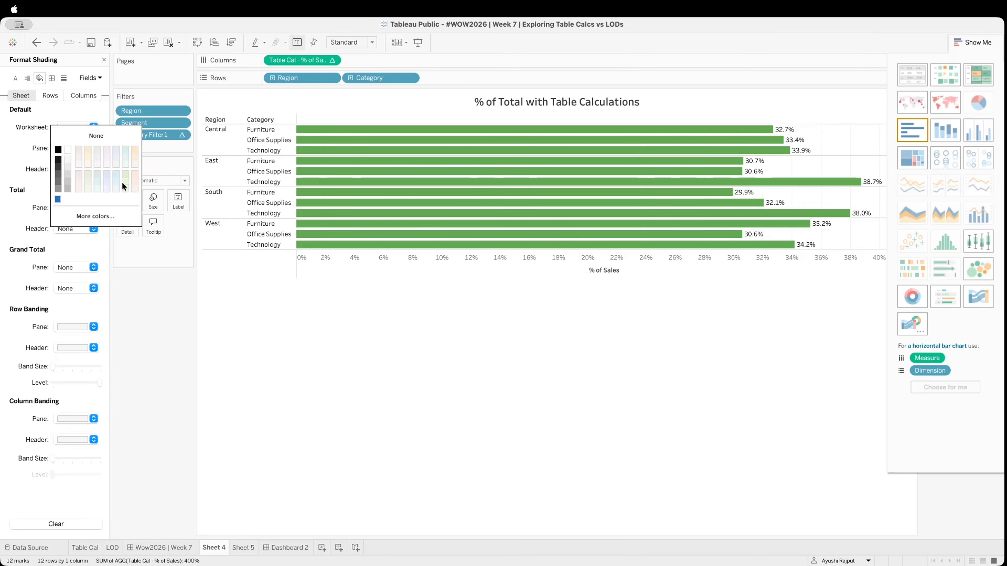
click(124, 189)
click(124, 188)
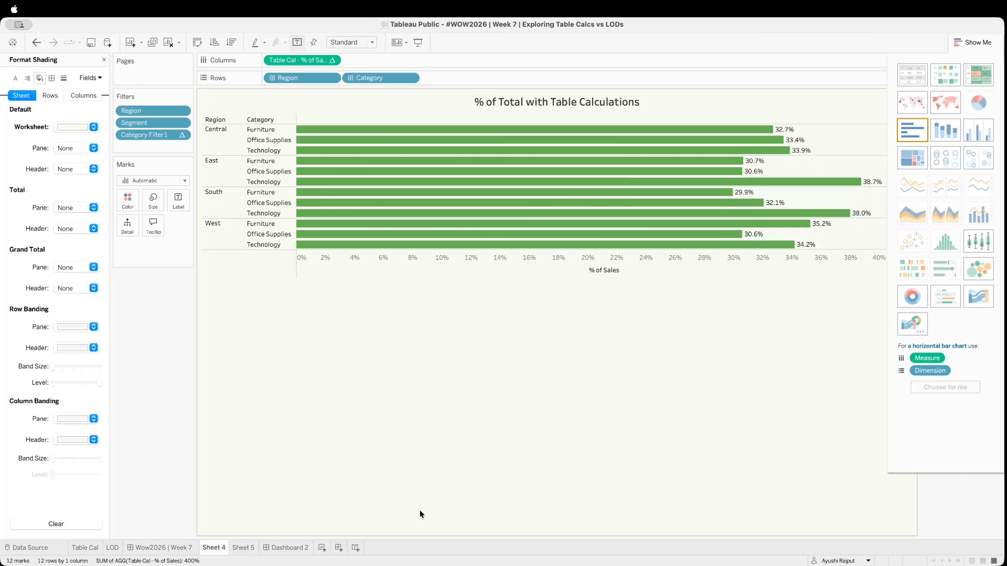
Go to Sheet 5 from Dashboard 2 and recolour its bars with the brighter custom blue
click(279, 549)
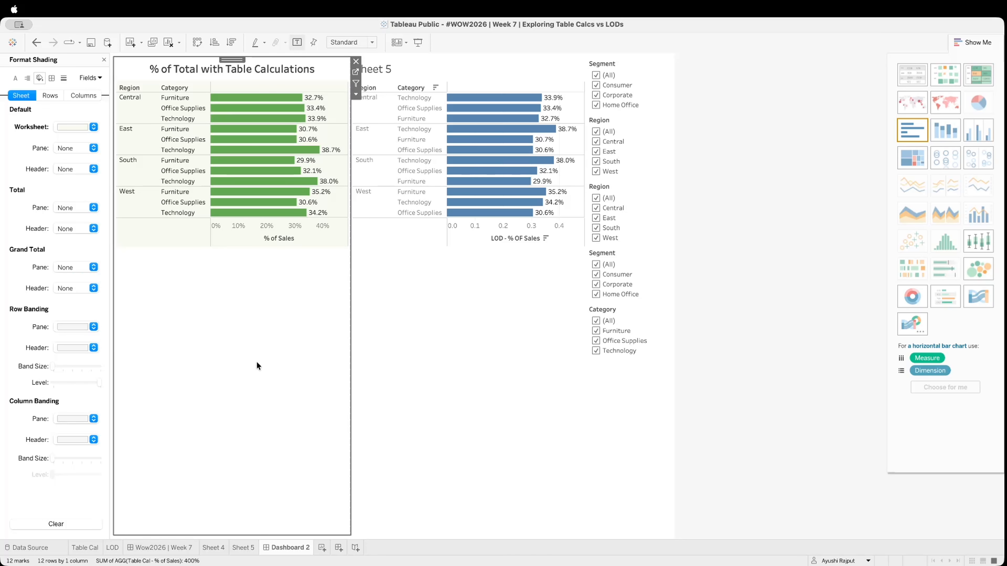
click(482, 328)
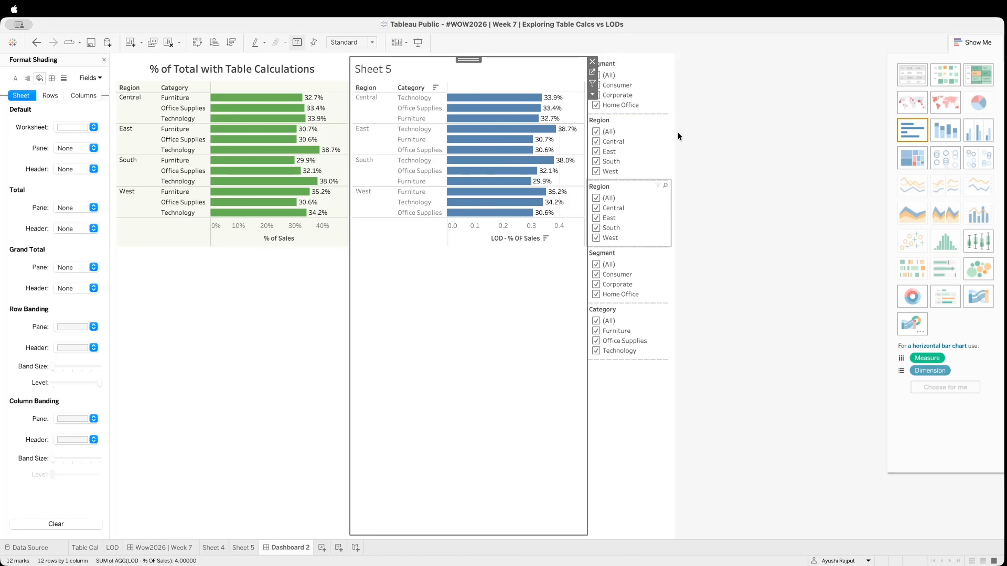
click(592, 72)
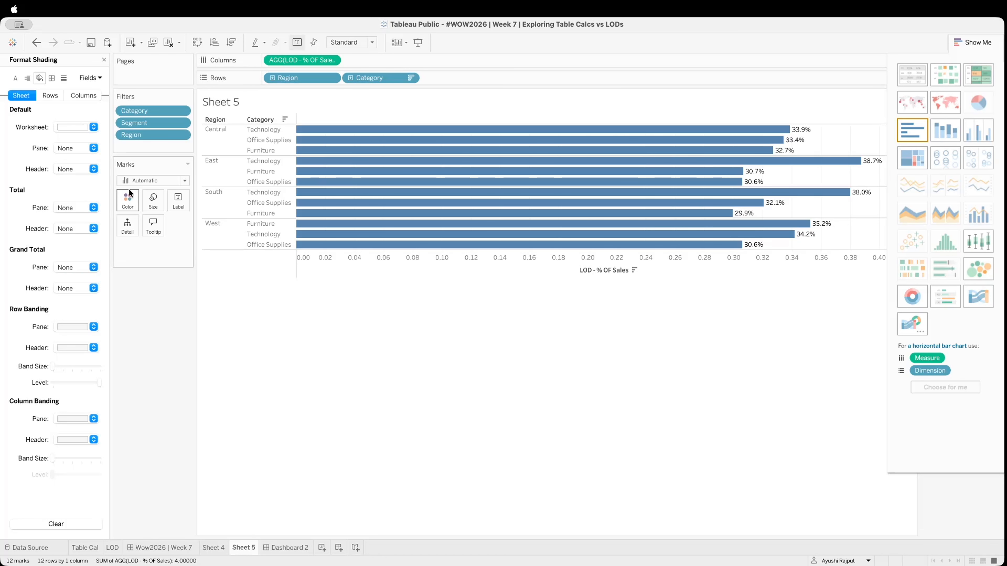
click(128, 199)
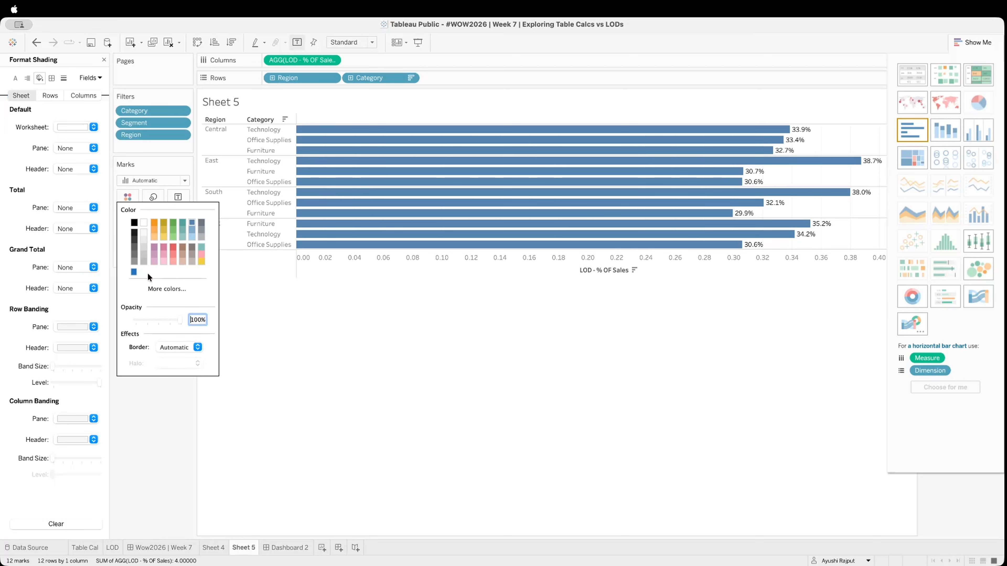
click(135, 273)
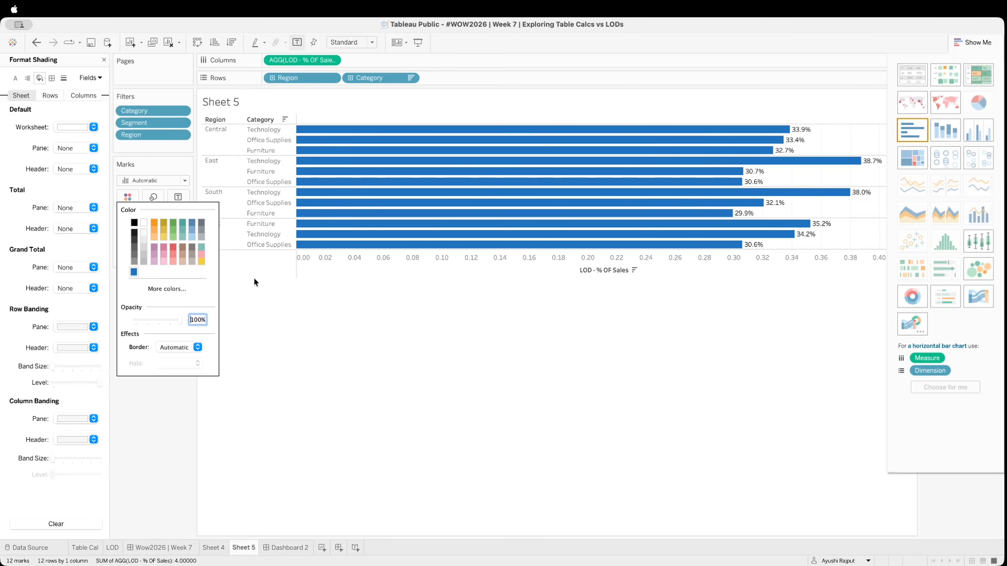
click(346, 350)
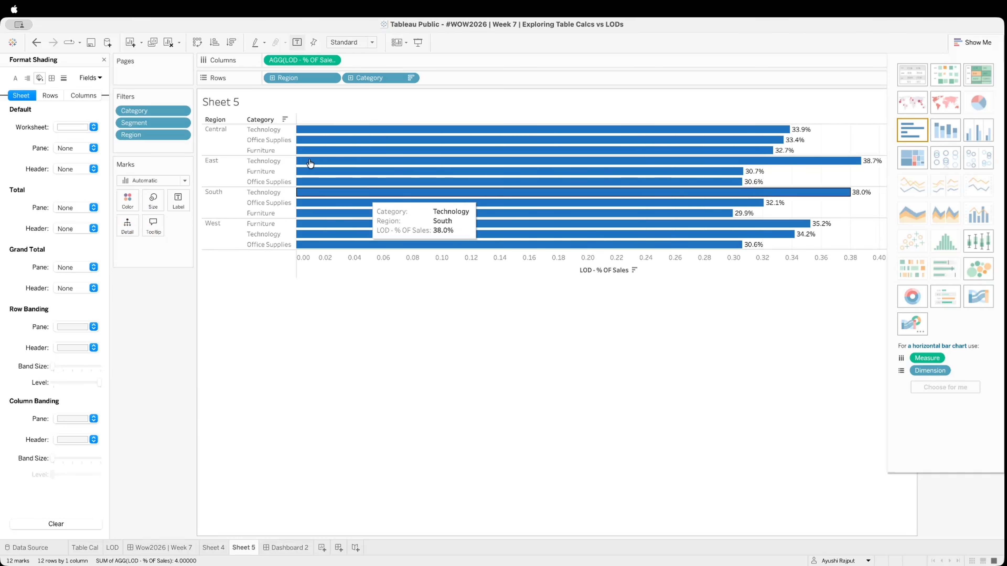
Set the font colour of the Category and Region header labels on Sheet 5 to black
right_click(276, 150)
click(298, 207)
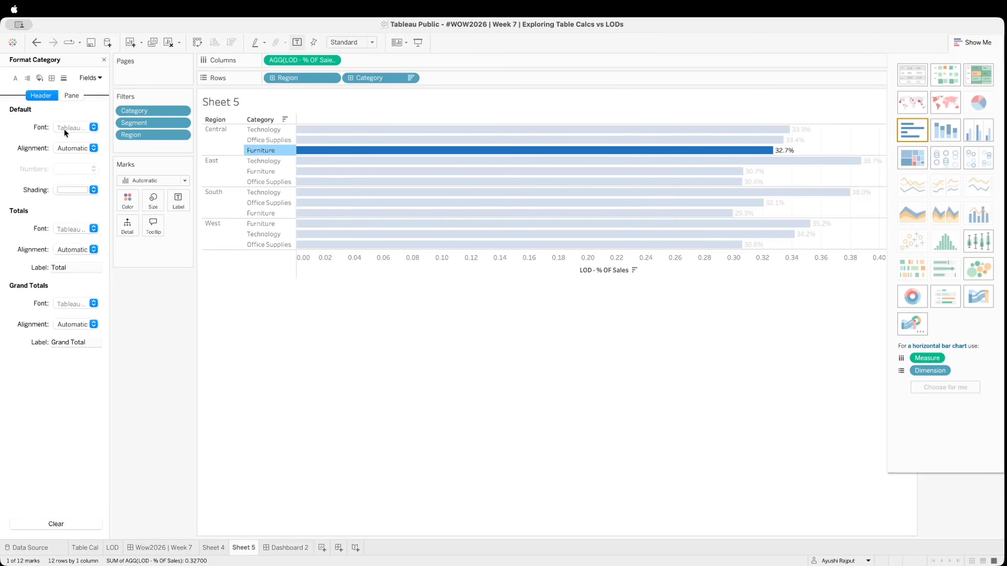
click(64, 129)
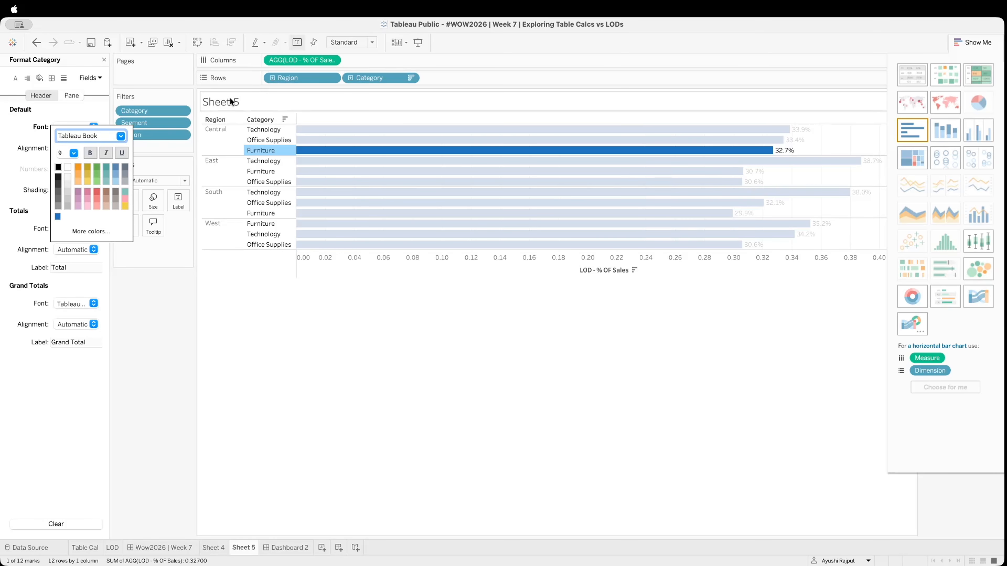
click(210, 141)
right_click(213, 147)
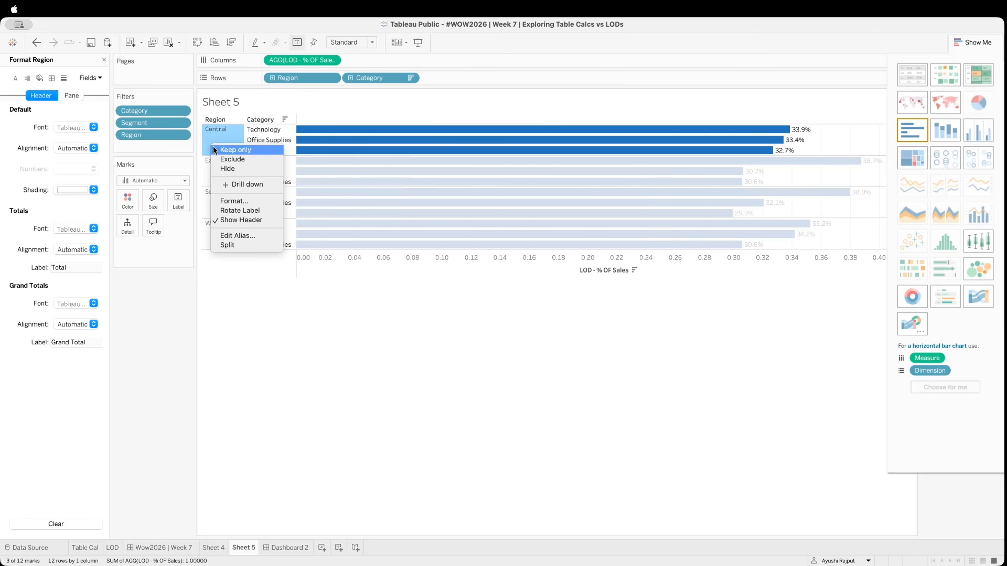
click(231, 202)
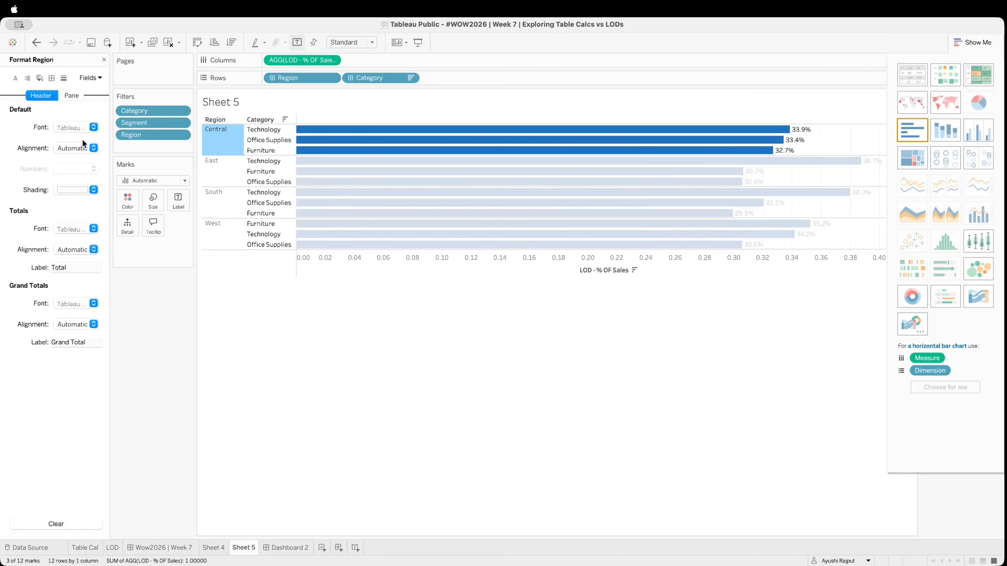
click(75, 127)
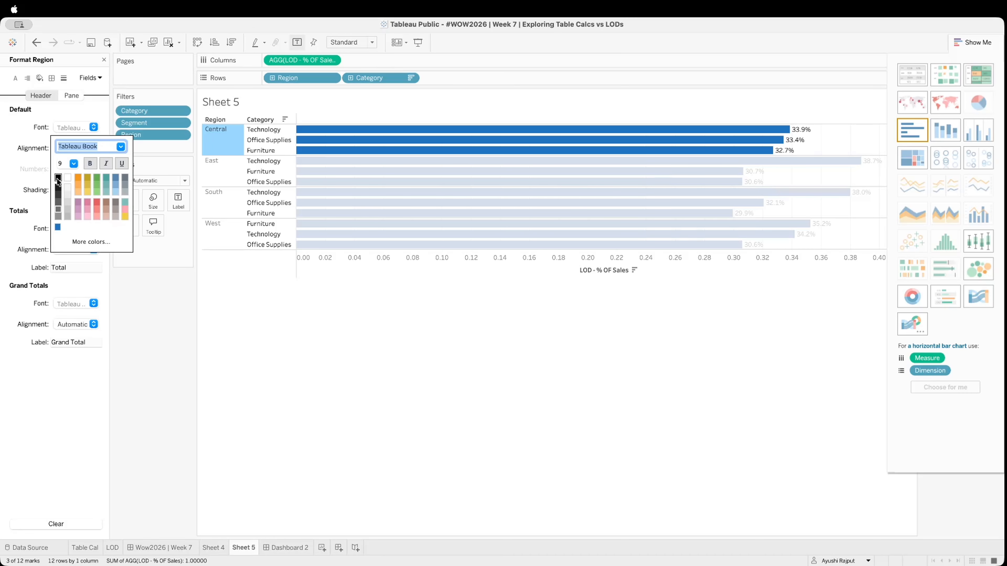
click(221, 267)
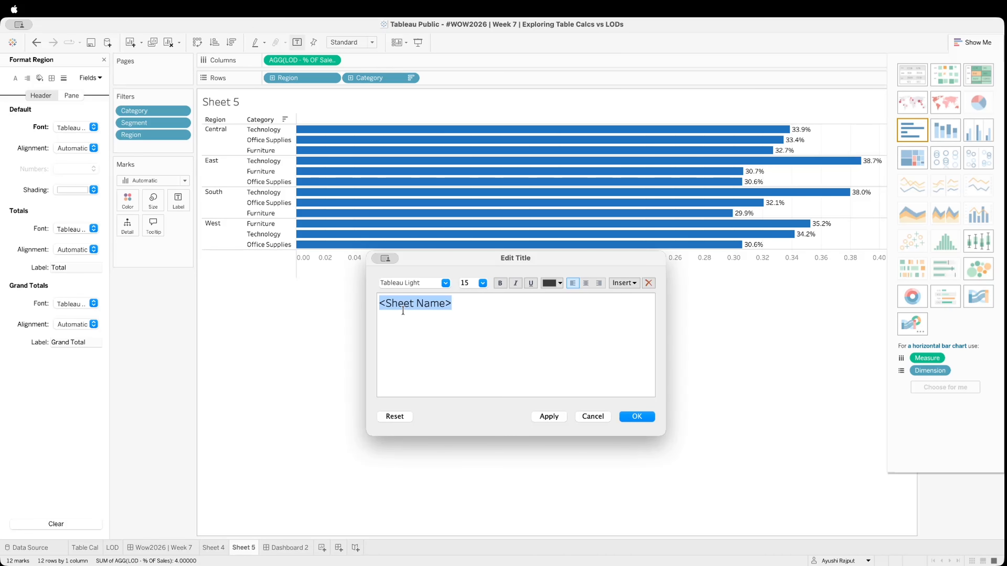
Replace the Sheet 5 title text with "% of Total with Level of Detail Calculations"
key(BackSpace)
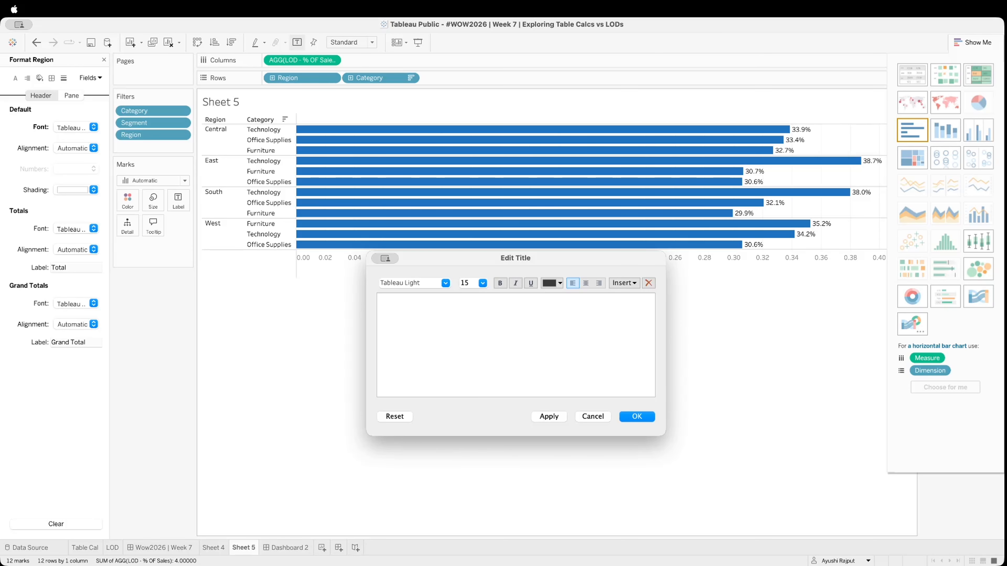
text(% of Total with Level of)
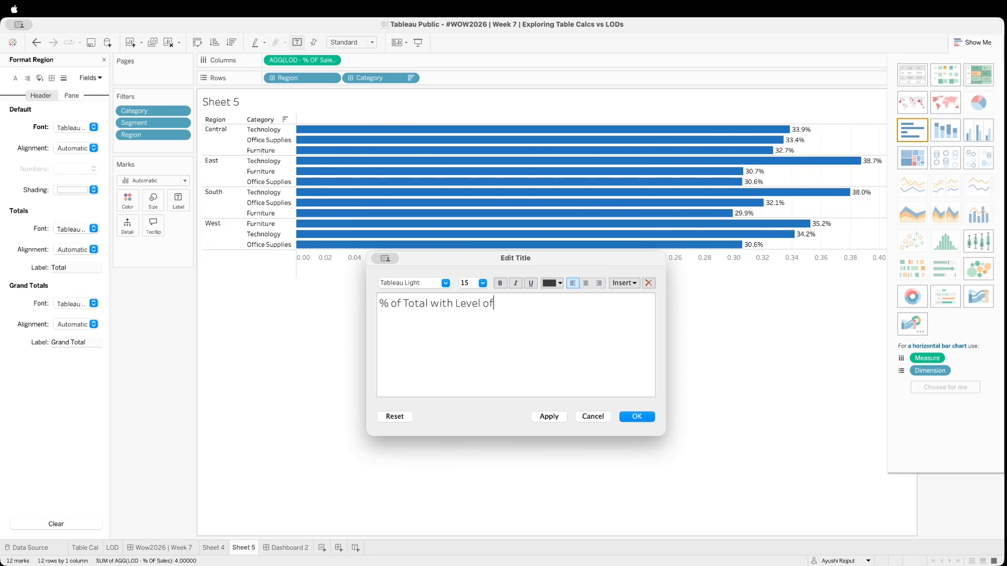
text( Detail Calculations)
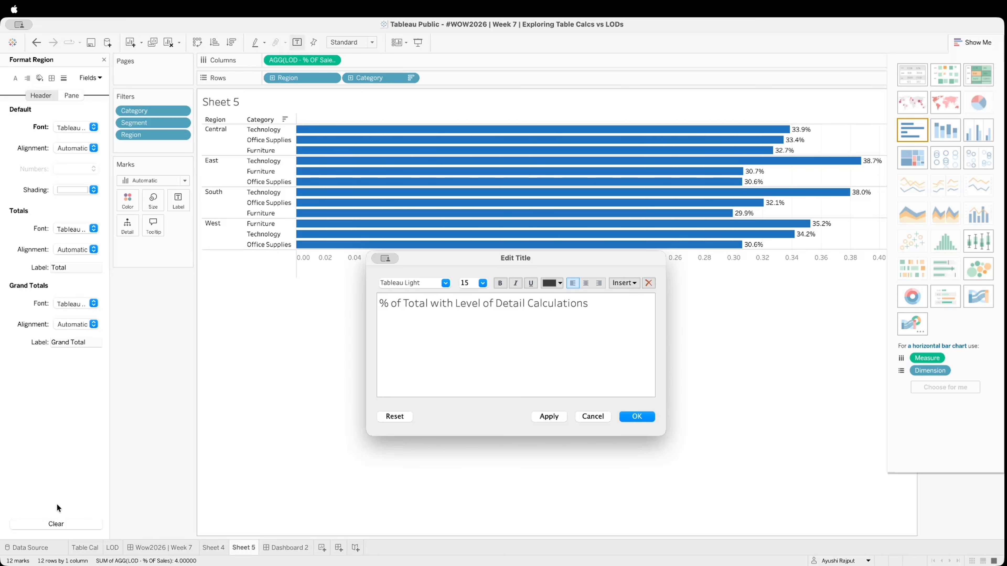
Centre the Sheet 5 title text and make it bold
key(shift+Left)
key(shift+Left)
key(shift+Left)
key(shift+Left)
key(shift+Left)
key(shift+Left)
key(shift+Left)
key(shift+Left)
key(shift+Left)
key(shift+Left)
key(shift+Left)
key(shift+Left)
key(shift+Left)
key(shift+Left)
key(shift+Left)
key(shift+Left)
key(shift+Left)
key(shift+Left)
key(shift+Left)
key(shift+Left)
key(shift+Left)
key(shift+Left)
key(shift+Left)
key(shift+Left)
key(shift+Left)
key(shift+Left)
key(shift+Left)
key(shift+Left)
key(shift+Left)
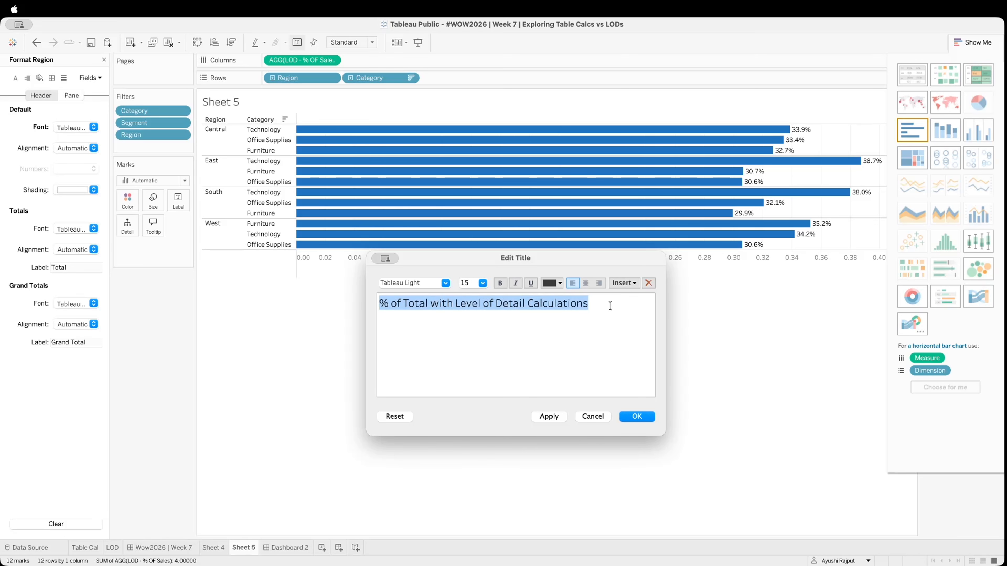
click(586, 283)
click(501, 284)
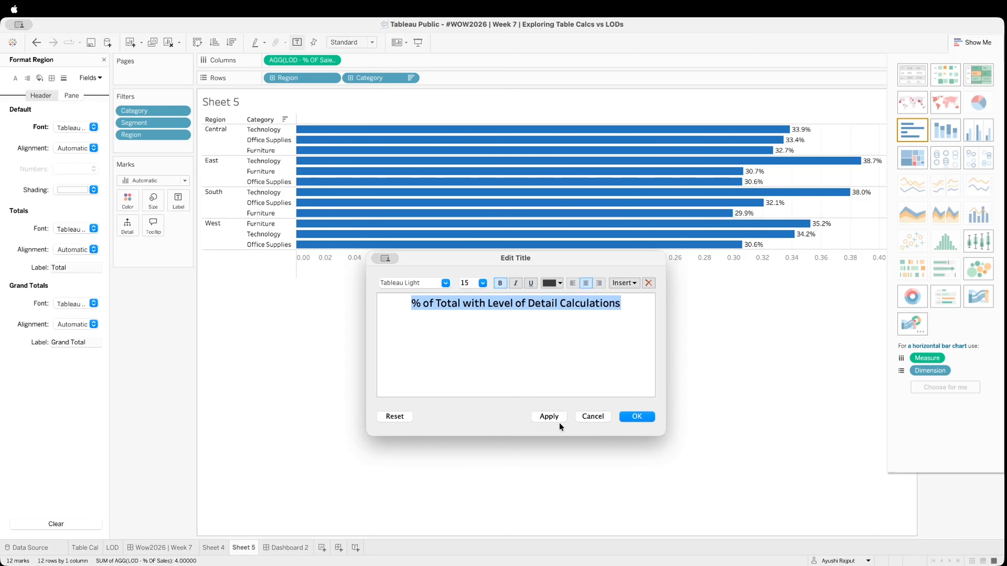
click(554, 418)
click(646, 417)
Shorten the title of Sheet 5's horizontal axis to "% OF Sales"
right_click(421, 269)
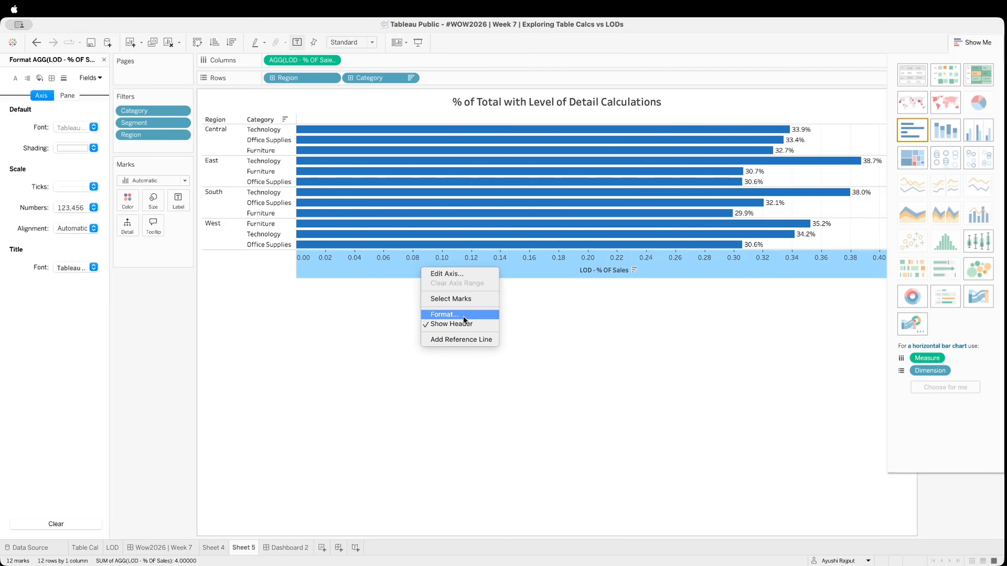
click(463, 316)
right_click(431, 268)
click(472, 273)
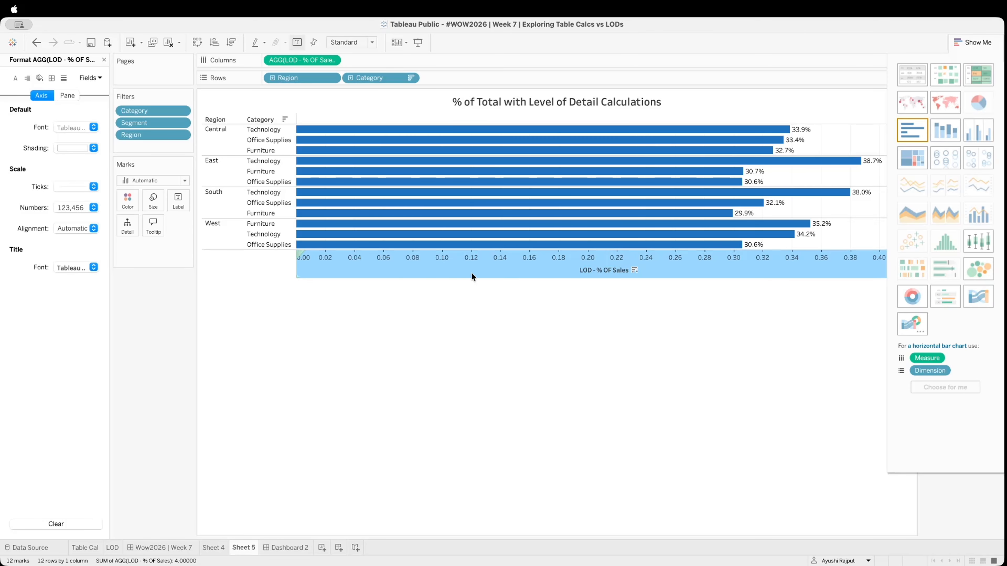
click(498, 383)
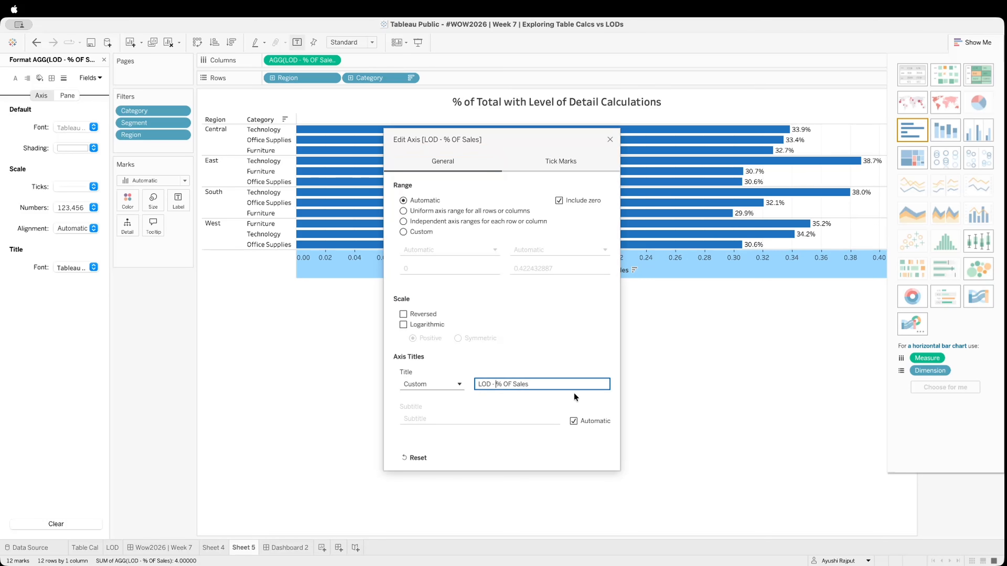
key(BackSpace)
key(BackSpace)
key(BackSpace)
key(BackSpace)
key(BackSpace)
key(BackSpace)
click(610, 140)
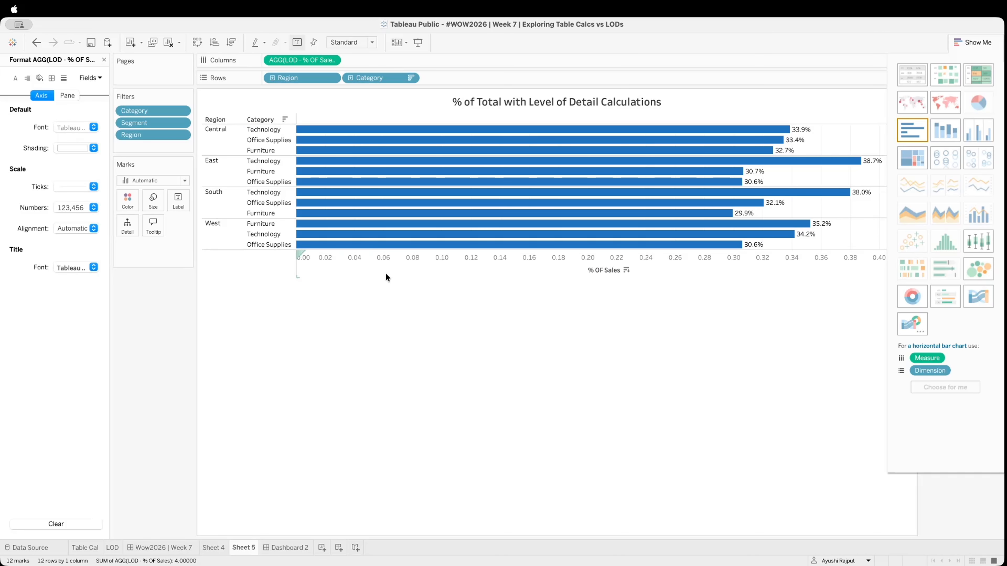
Format the Sheet 5 axis numbers as percentages with 0 decimal places
click(396, 268)
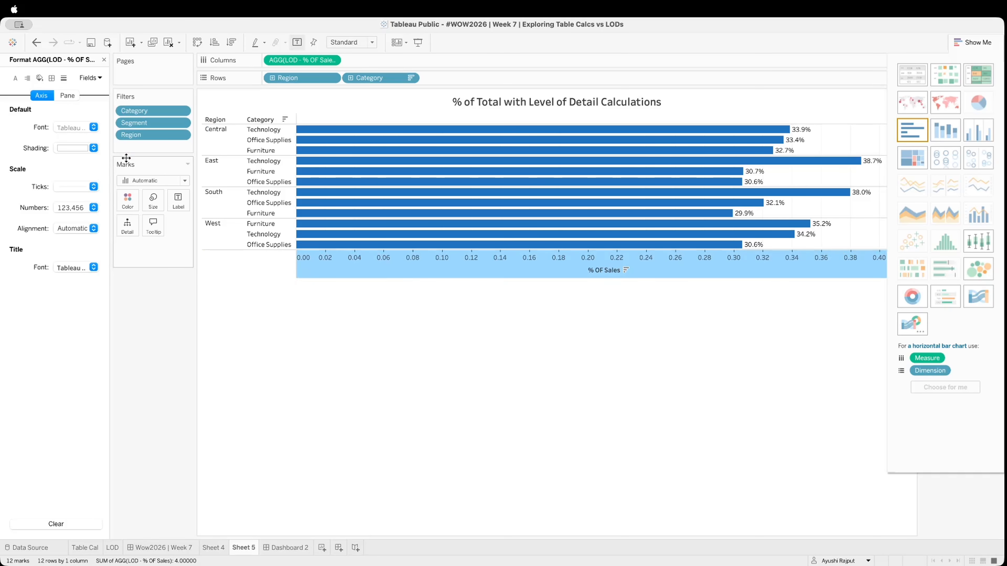
click(61, 208)
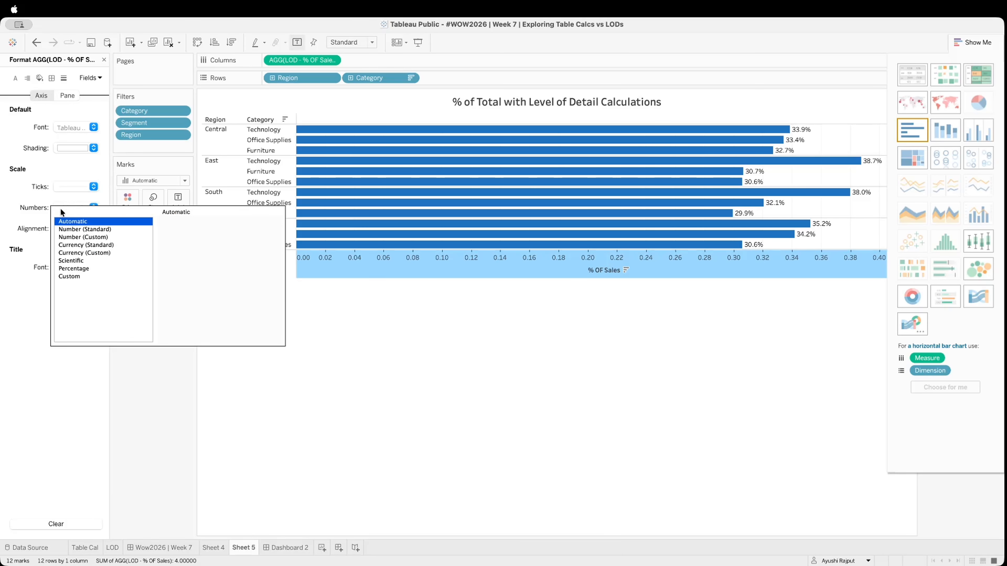
click(75, 268)
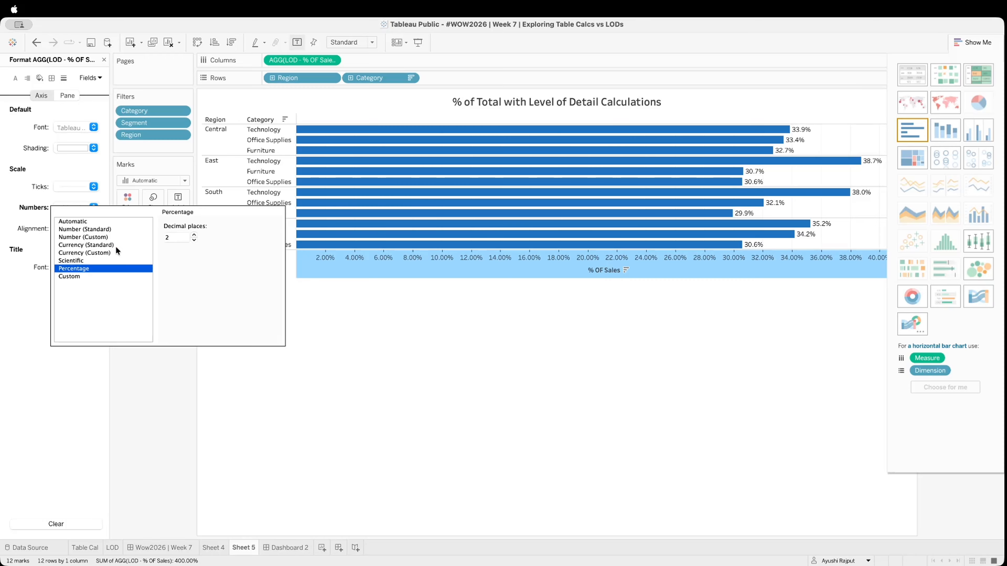
click(194, 240)
click(193, 240)
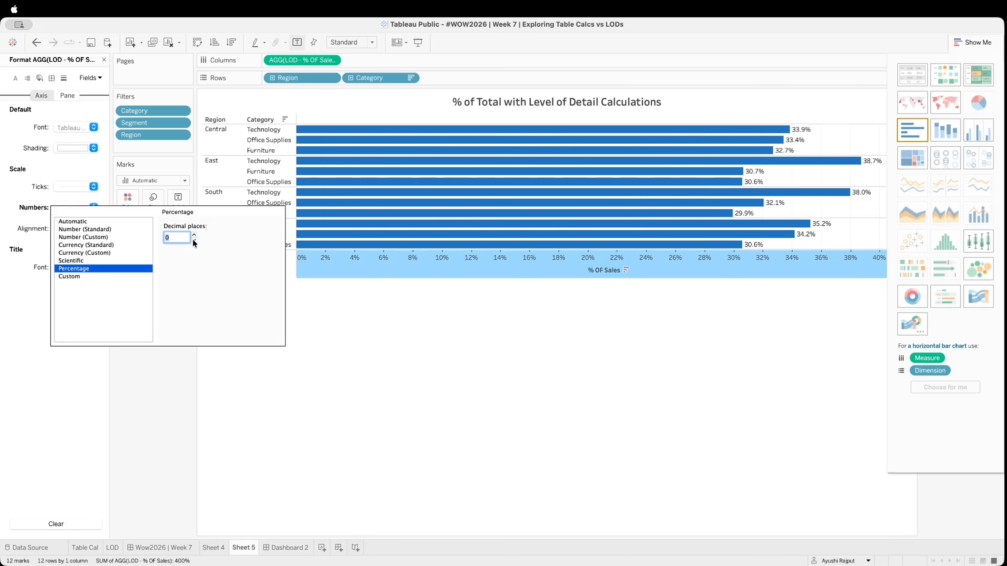
click(200, 123)
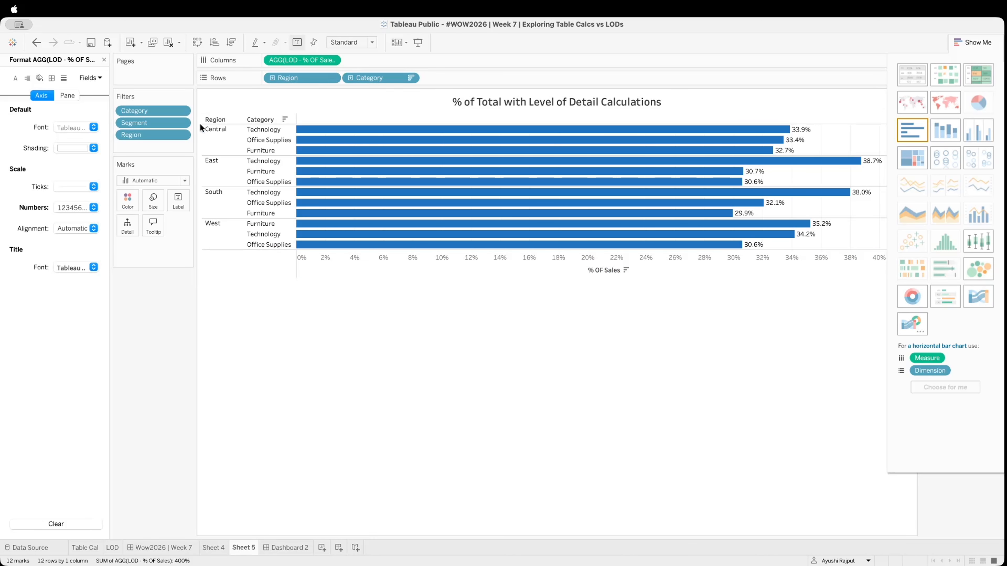
Shade the whole Sheet 5 worksheet background with a pale blue
click(40, 77)
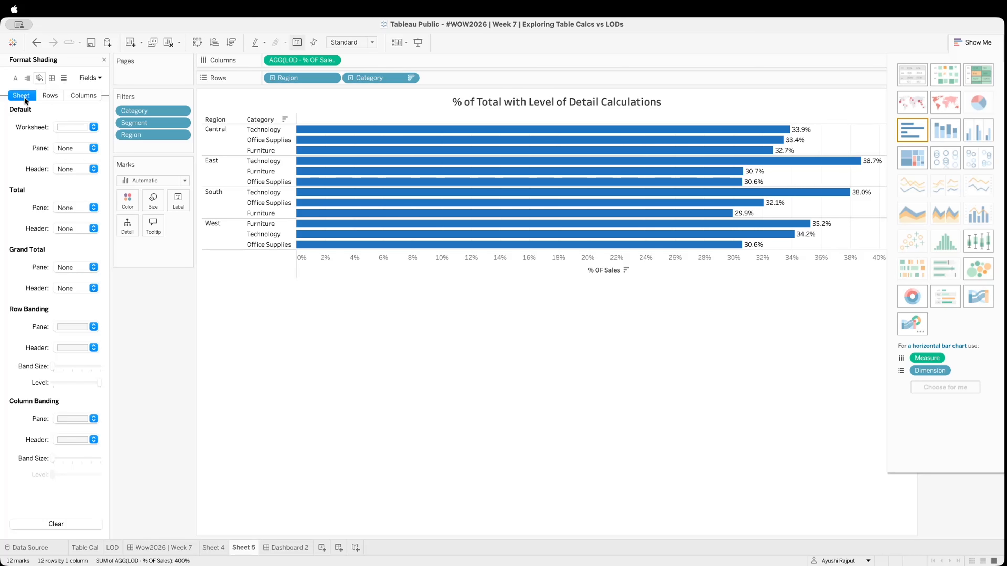
click(69, 127)
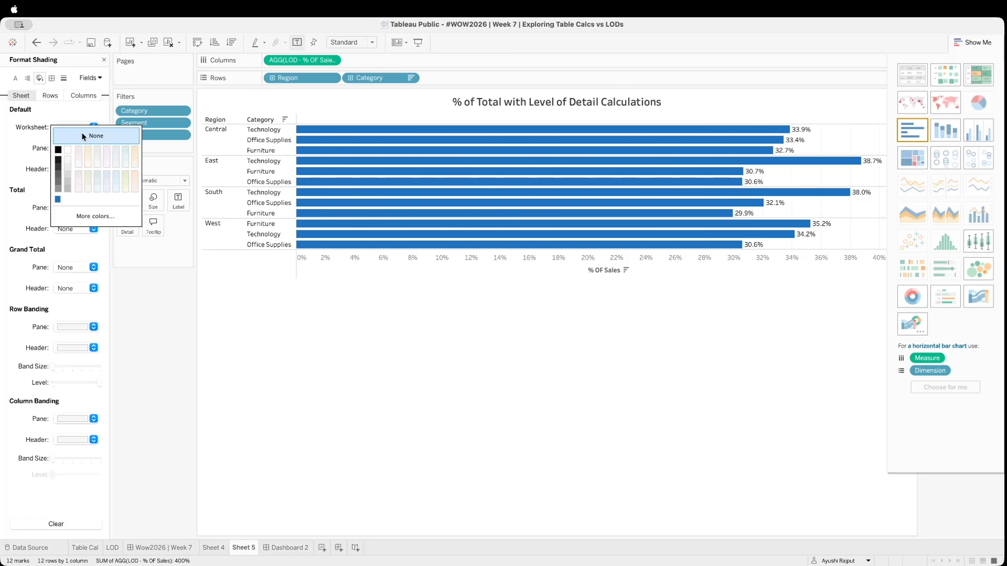
click(116, 156)
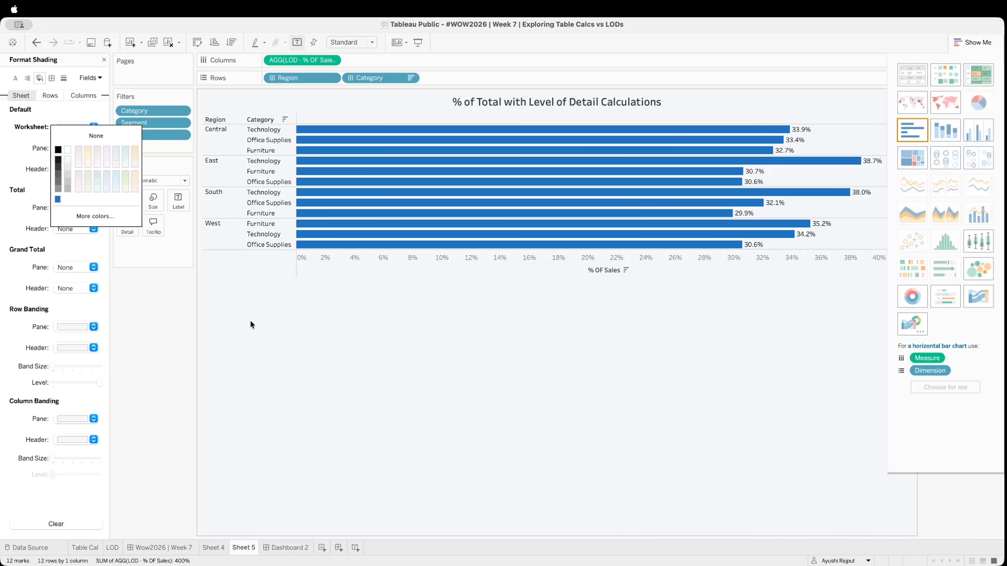
click(171, 377)
Add a tiled horizontal container above the table calculation chart on Dashboard 2, with its contents distributed evenly
click(286, 547)
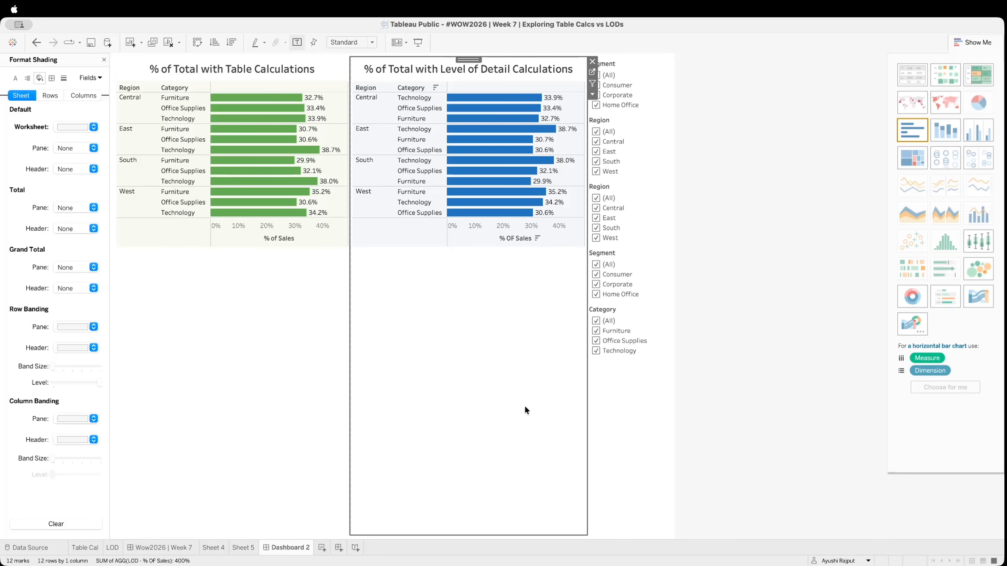
click(280, 364)
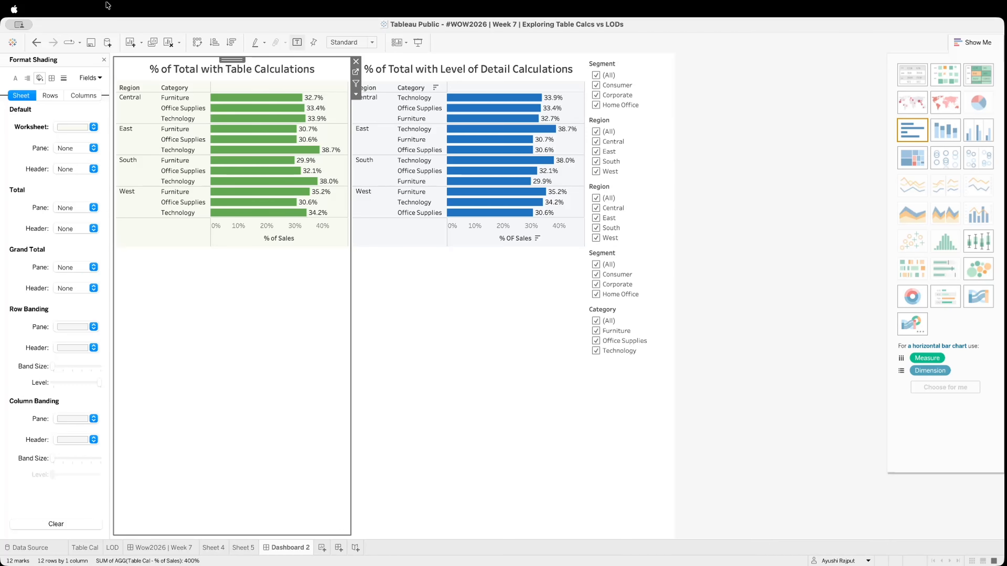
click(104, 59)
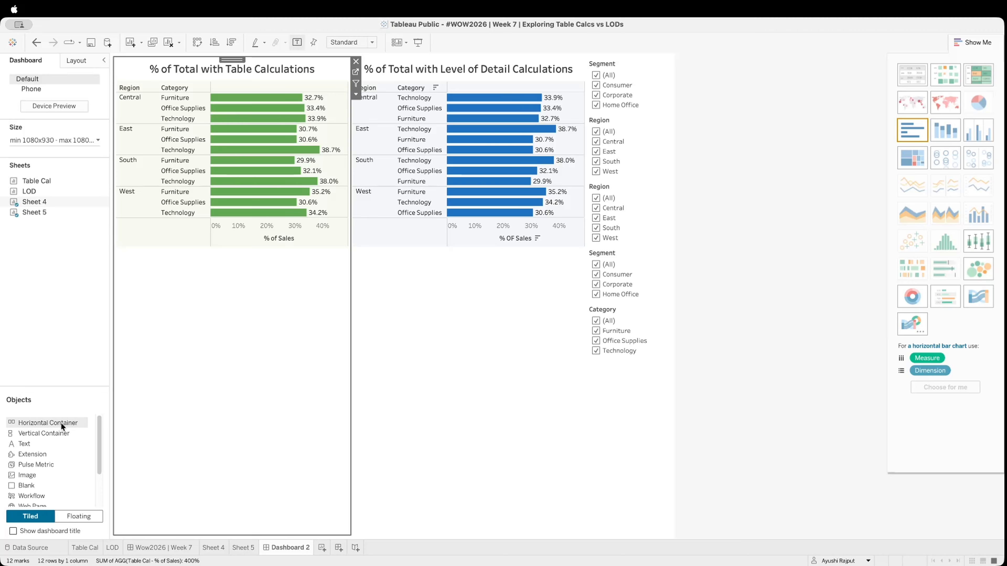
mouse_move(61, 423)
mouse_down()
mouse_move(292, 362)
mouse_move(209, 78)
mouse_up()
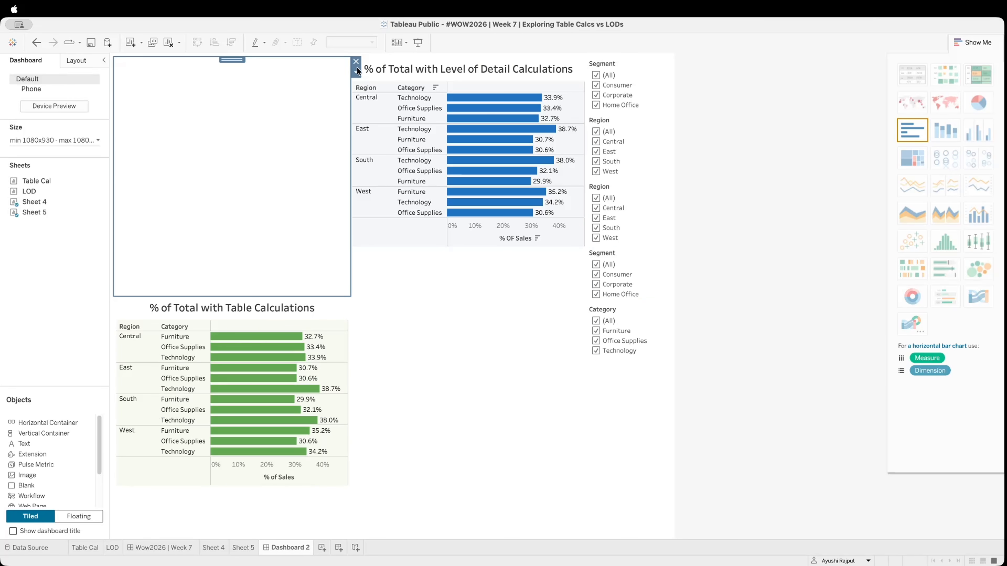
click(354, 74)
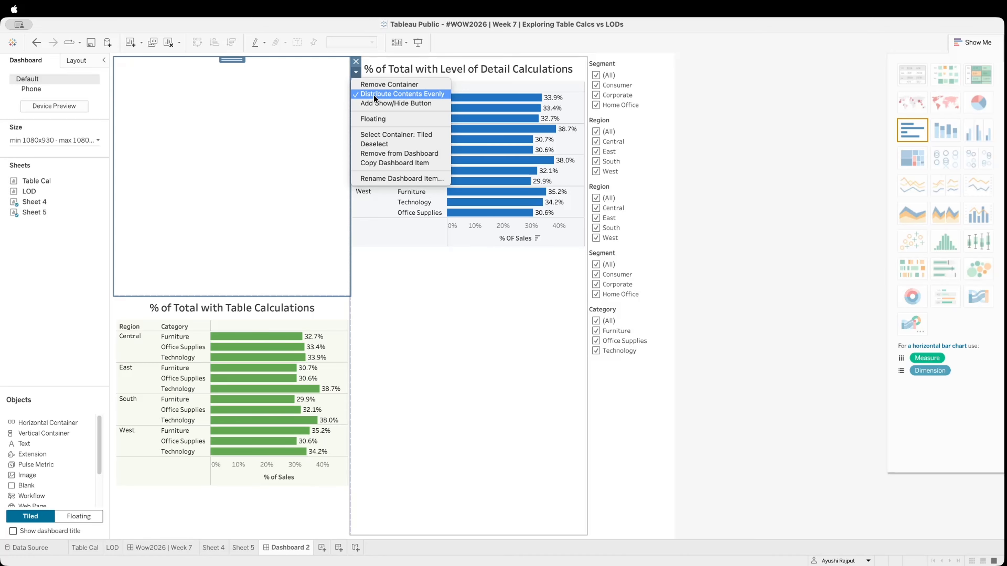
Remove all the Segment, Region and Category filter cards beside the charts from Dashboard 2
click(634, 71)
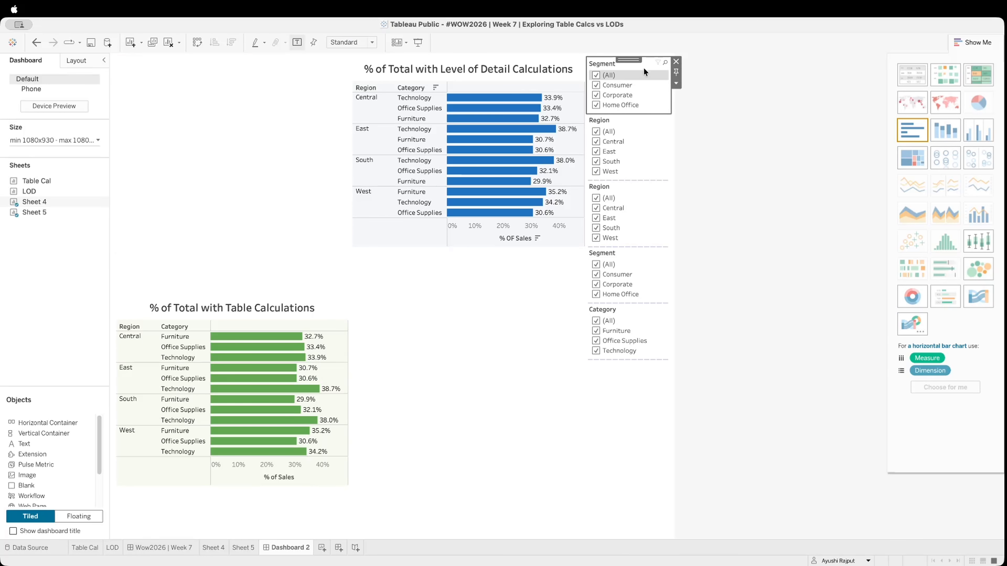
click(677, 61)
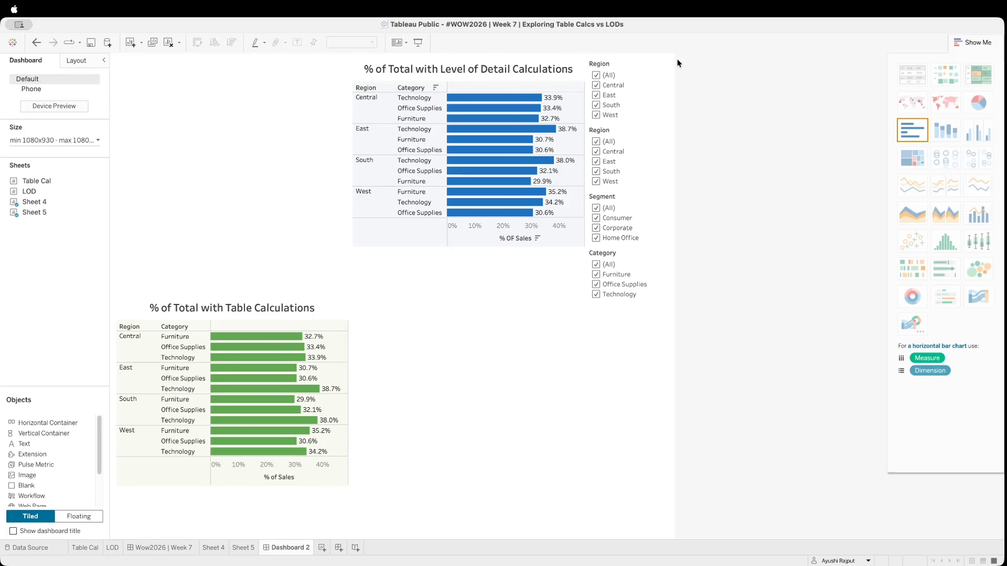
click(649, 66)
click(676, 62)
click(618, 89)
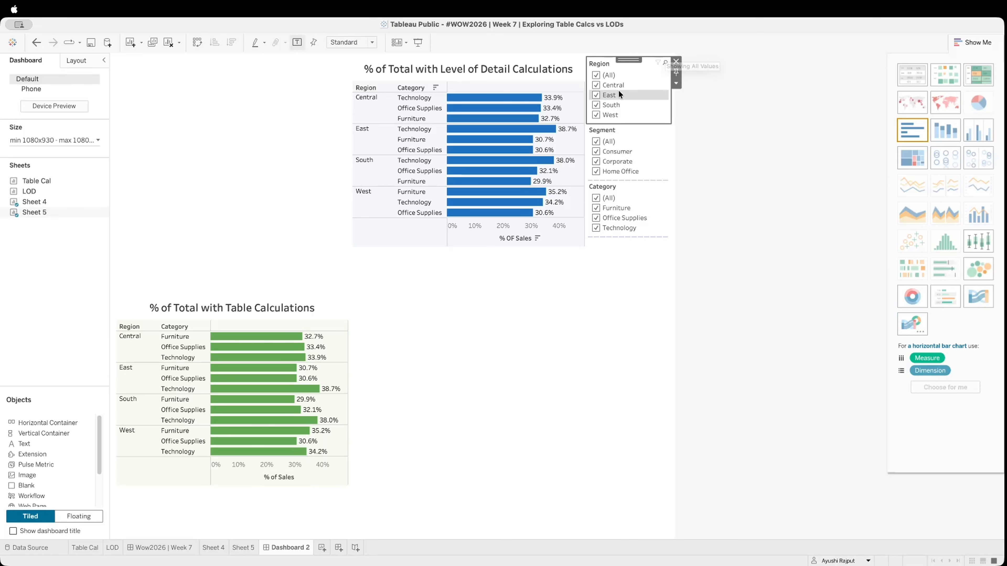
click(676, 60)
click(668, 62)
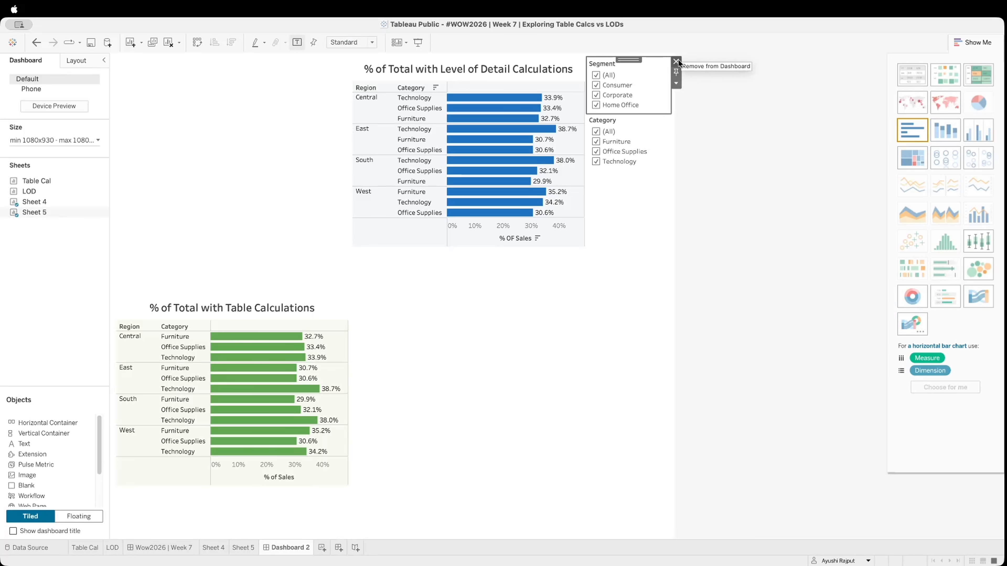
click(676, 61)
click(656, 91)
click(677, 61)
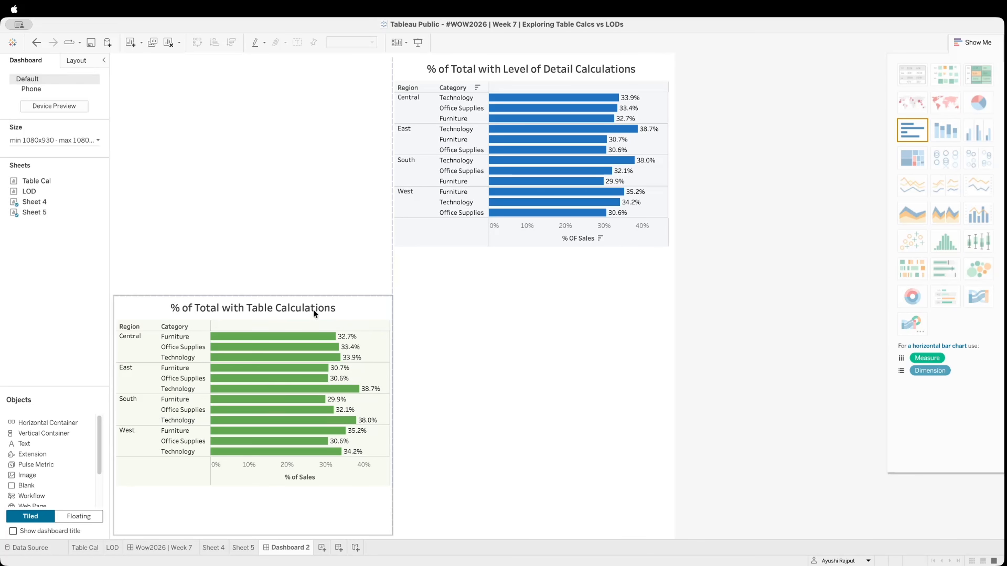
Show the Category Filter1, Region and Segment filters of the table calculation chart and shorten the container holding them
click(356, 308)
click(398, 333)
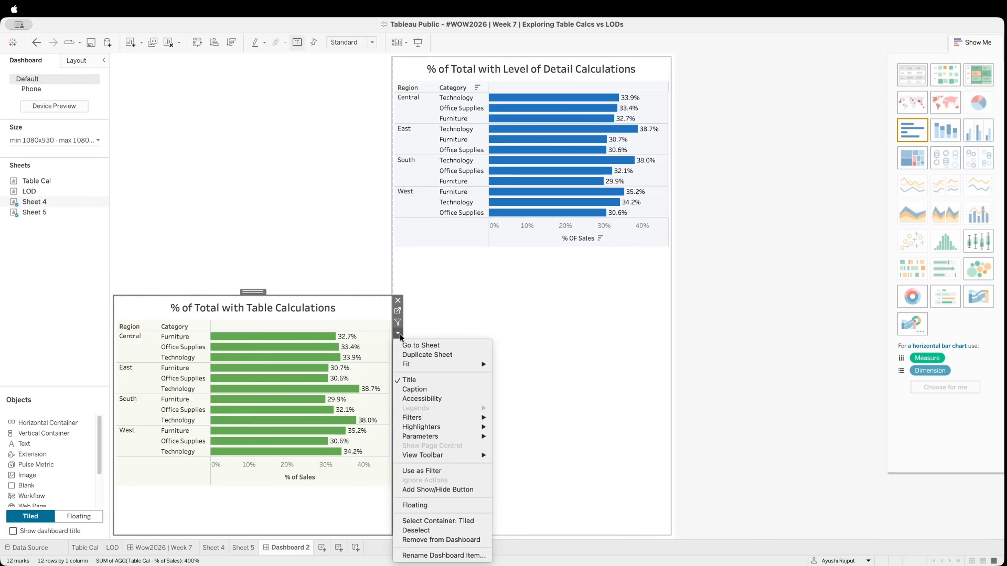
mouse_move(425, 417)
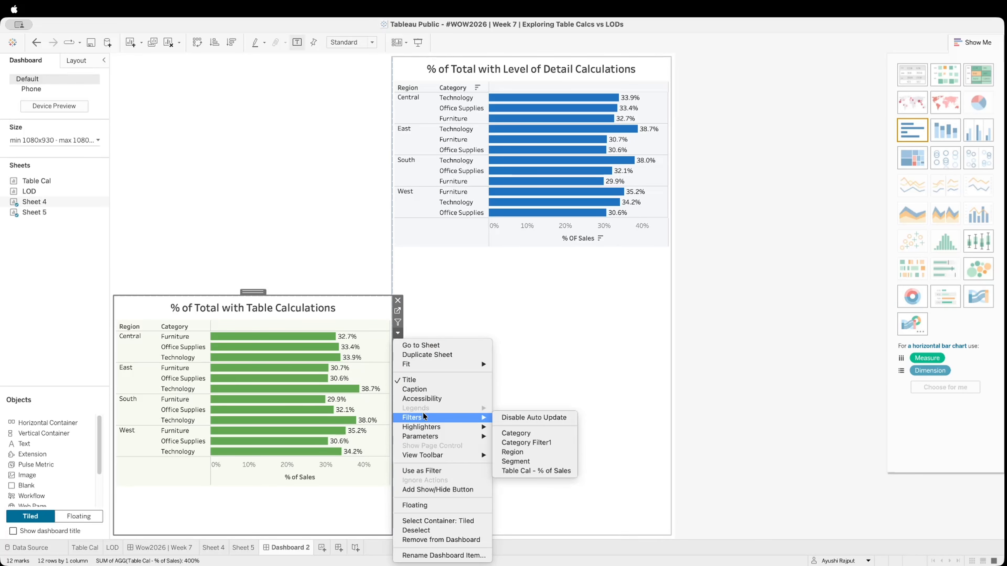
click(547, 443)
click(515, 453)
click(398, 334)
mouse_move(424, 418)
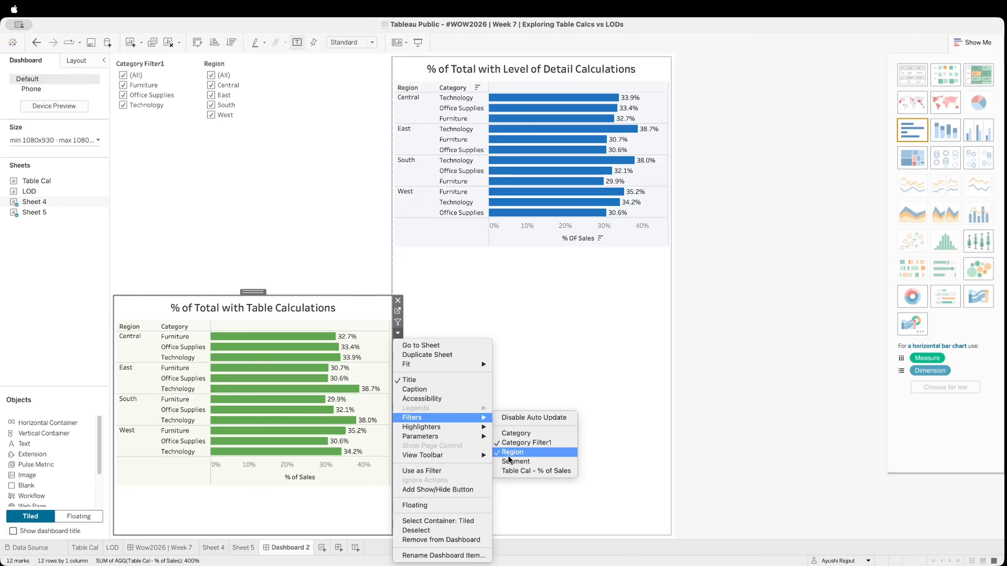
click(514, 461)
click(280, 257)
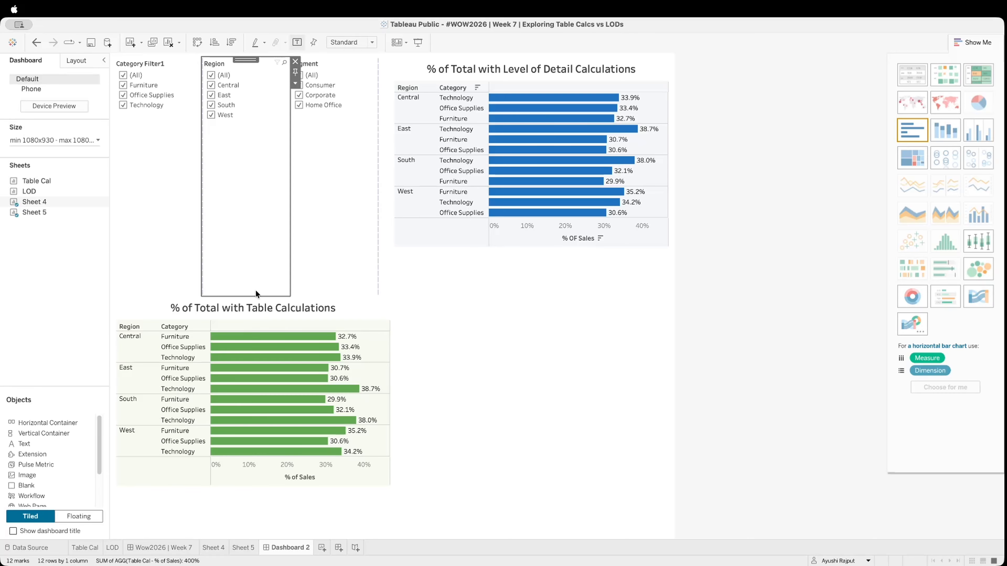
drag(157, 297, 170, 198)
Change the Category Filter1 card to a multiple values dropdown and give it an Apply button
click(181, 146)
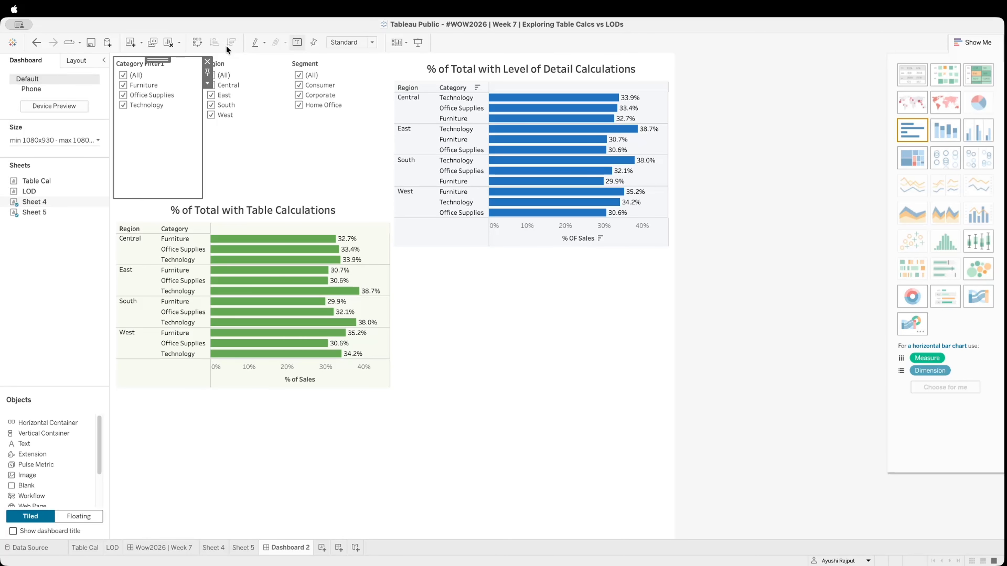
click(206, 83)
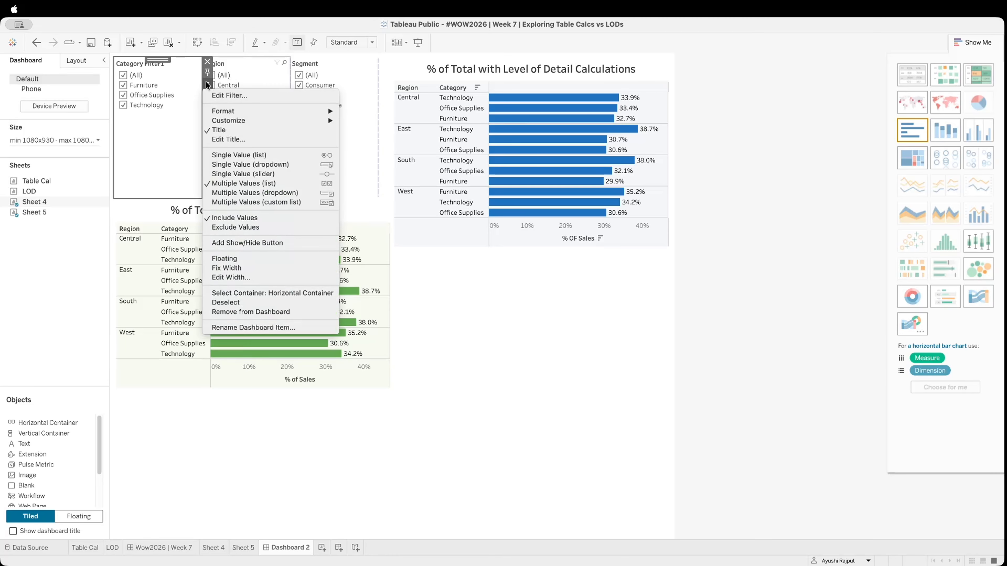
click(142, 140)
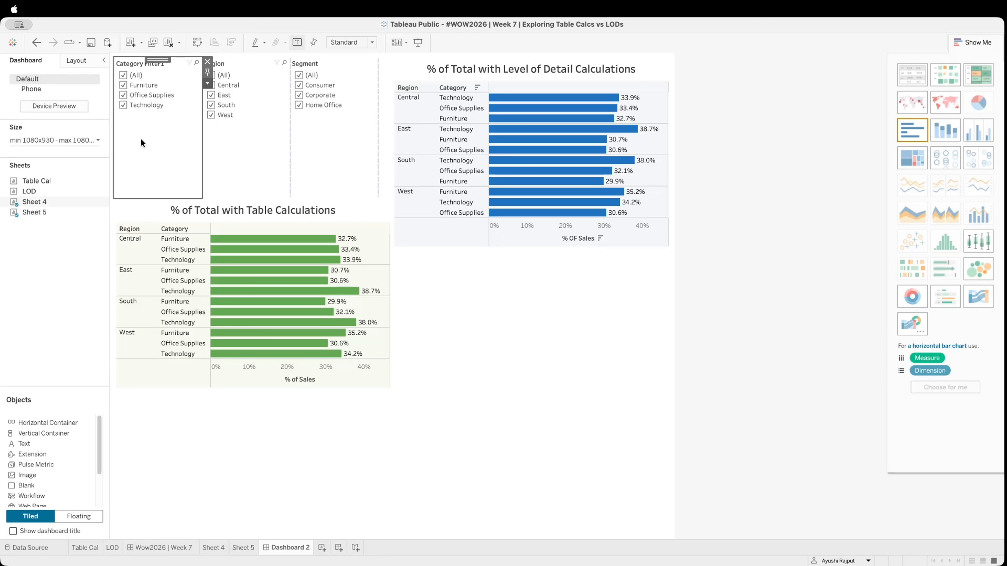
click(208, 83)
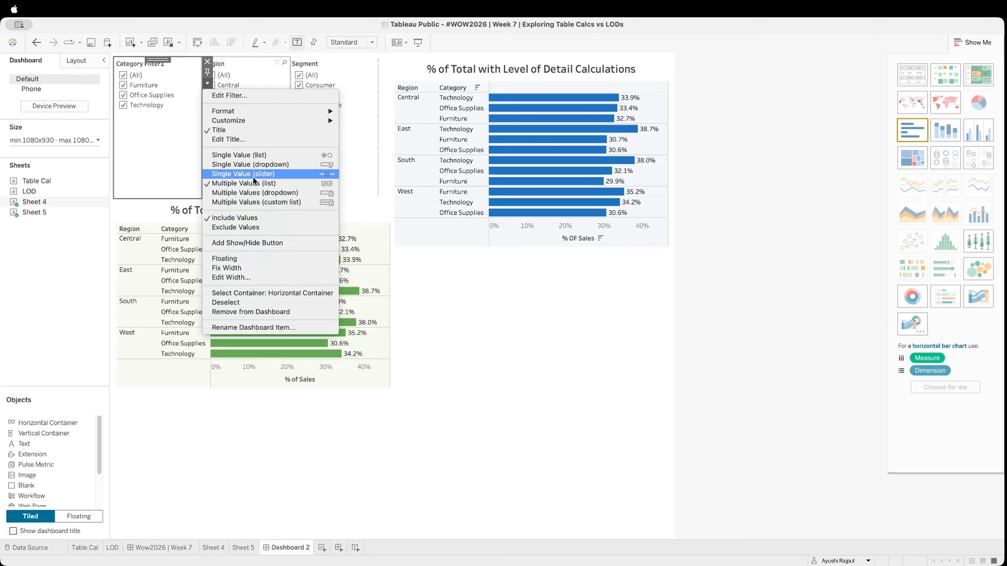
click(265, 192)
click(208, 83)
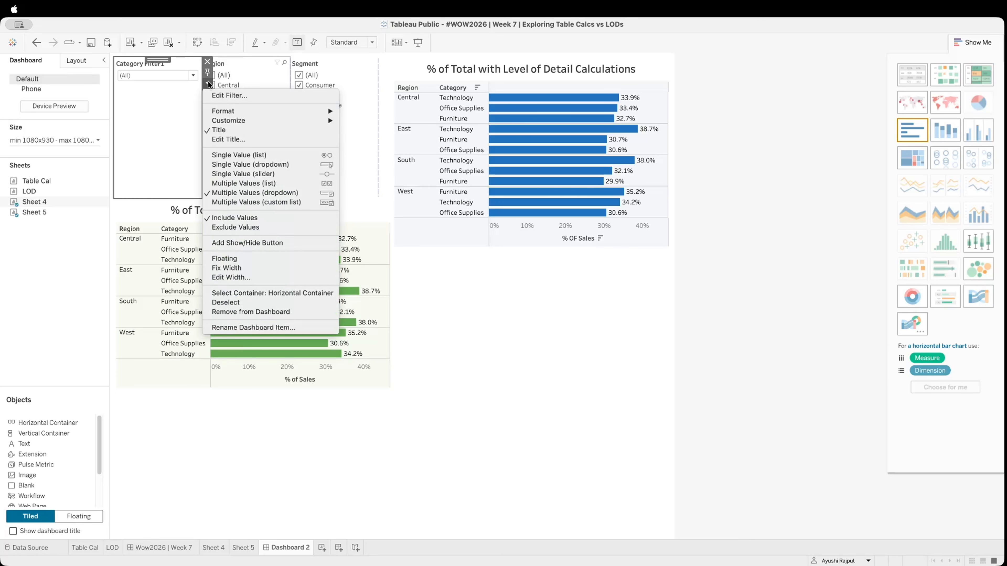
mouse_move(326, 120)
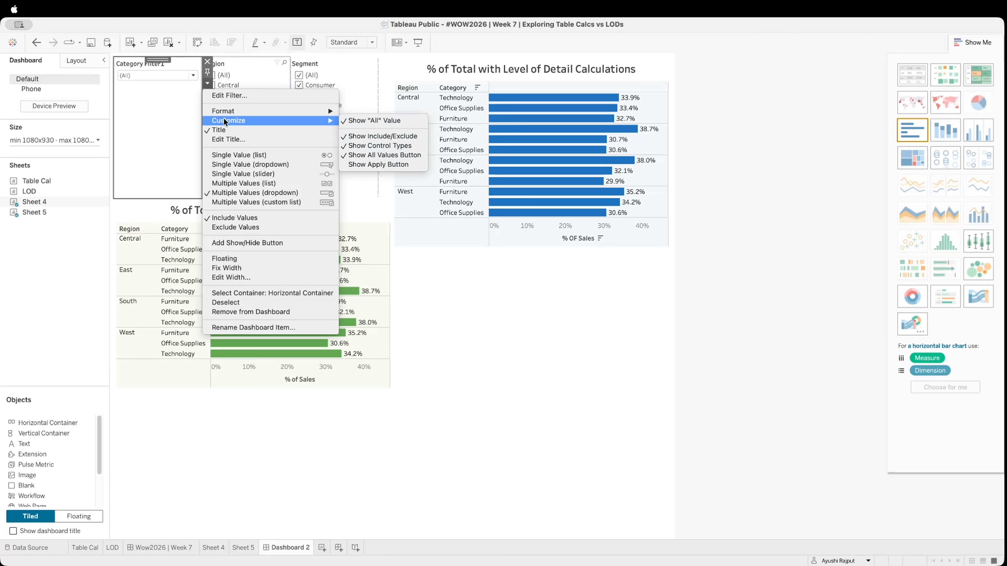
click(378, 164)
click(248, 151)
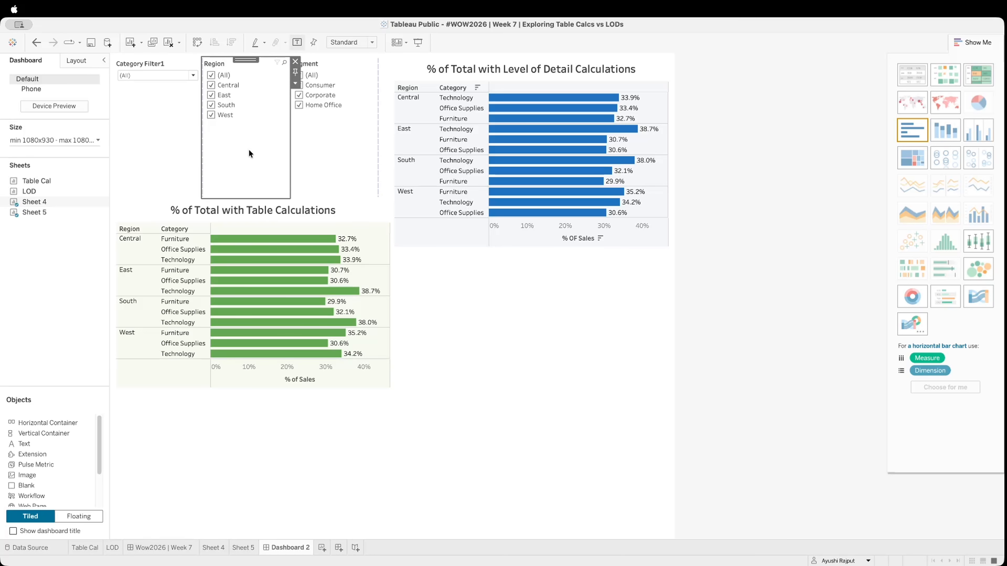
Change the Region and Segment filter cards above the table calculation chart to multiple values dropdowns
click(295, 84)
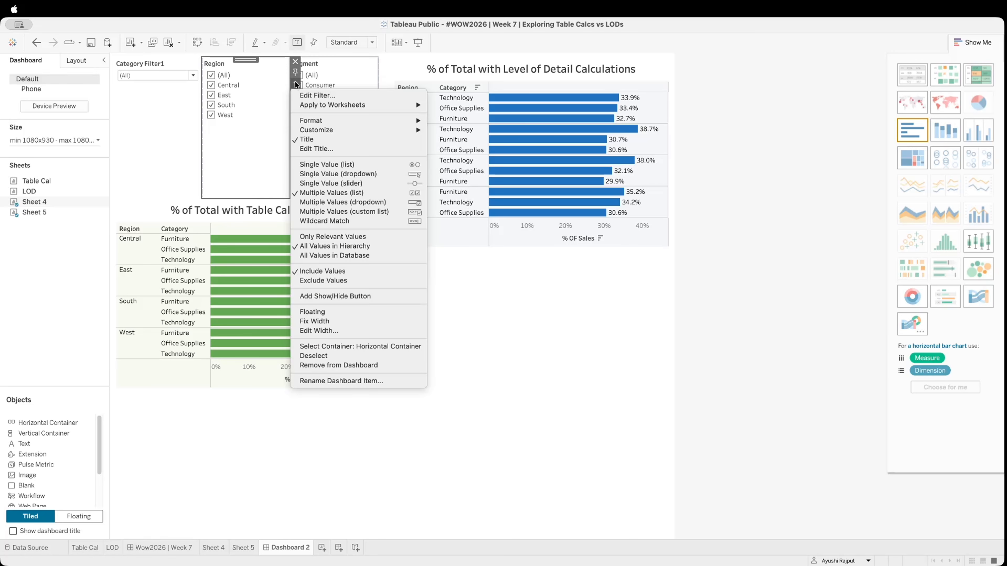
click(401, 203)
click(383, 85)
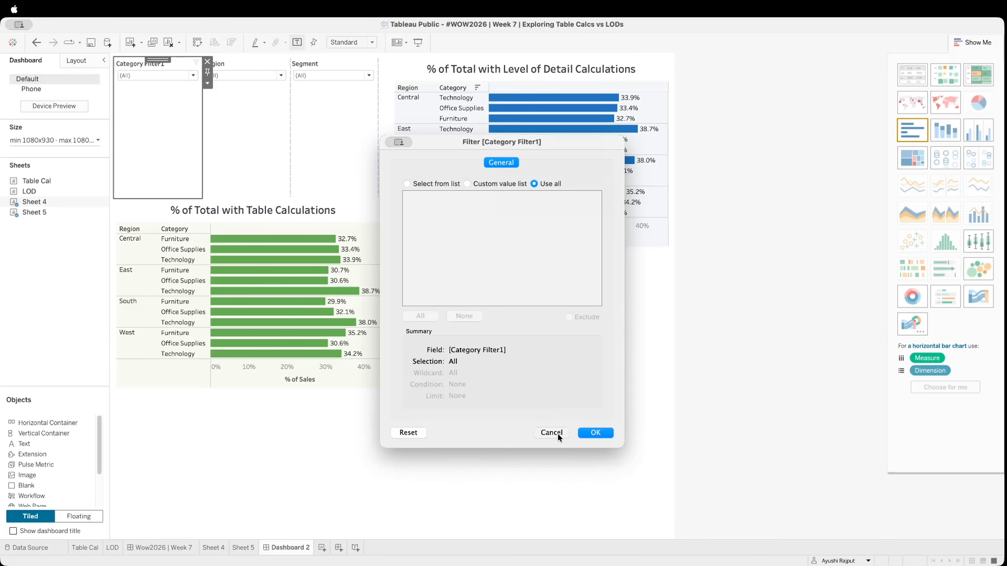
Retitle the Category Filter1 card as Category and shorten the filter container above the table calculation chart
click(553, 434)
right_click(131, 64)
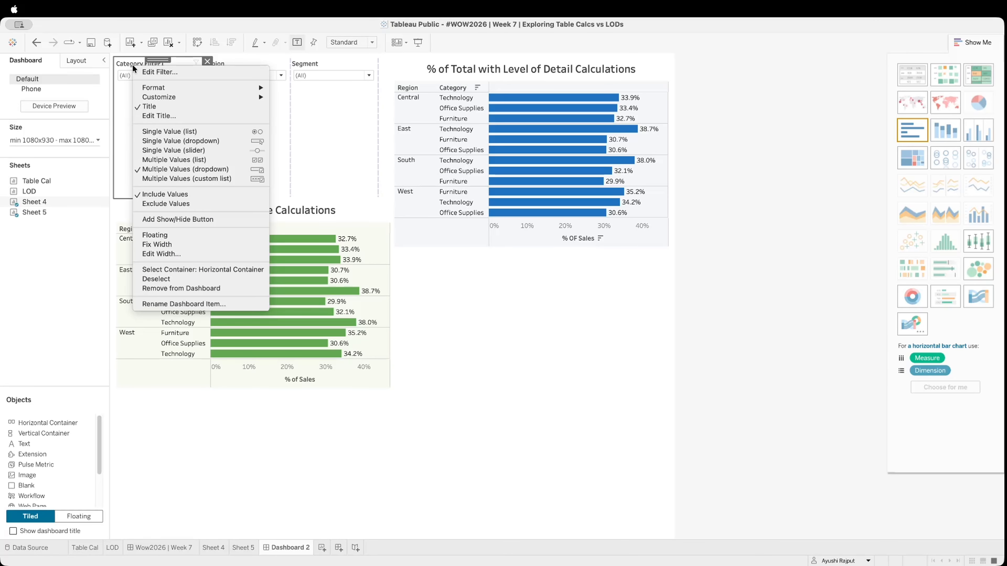
click(190, 116)
drag(414, 249, 393, 248)
key(BackSpace)
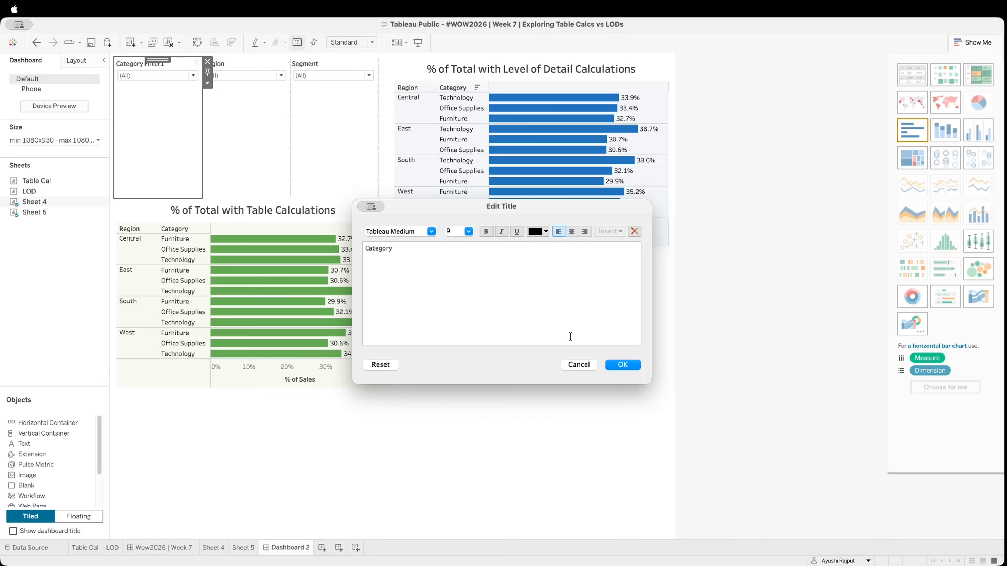
click(631, 366)
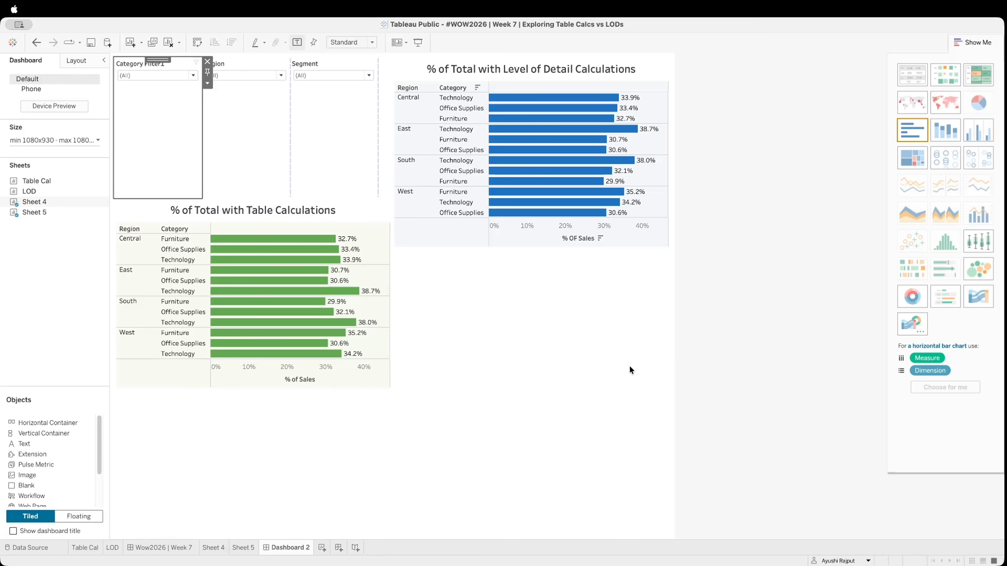
drag(278, 198, 281, 101)
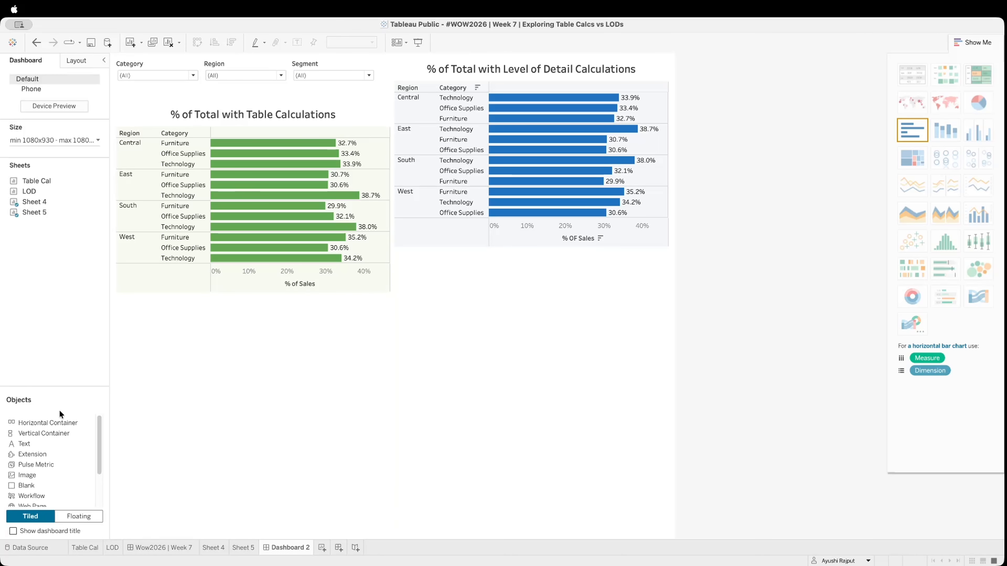
Add a tiled horizontal container above the Level of Detail chart, with its contents distributed evenly
mouse_move(52, 422)
mouse_down()
mouse_move(516, 160)
mouse_move(527, 60)
mouse_move(583, 86)
mouse_up()
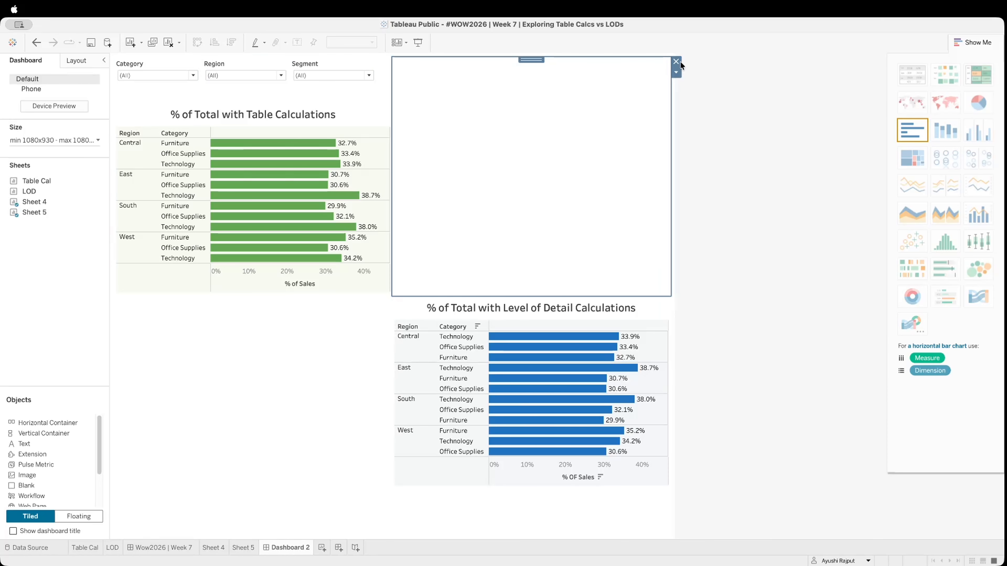
click(676, 72)
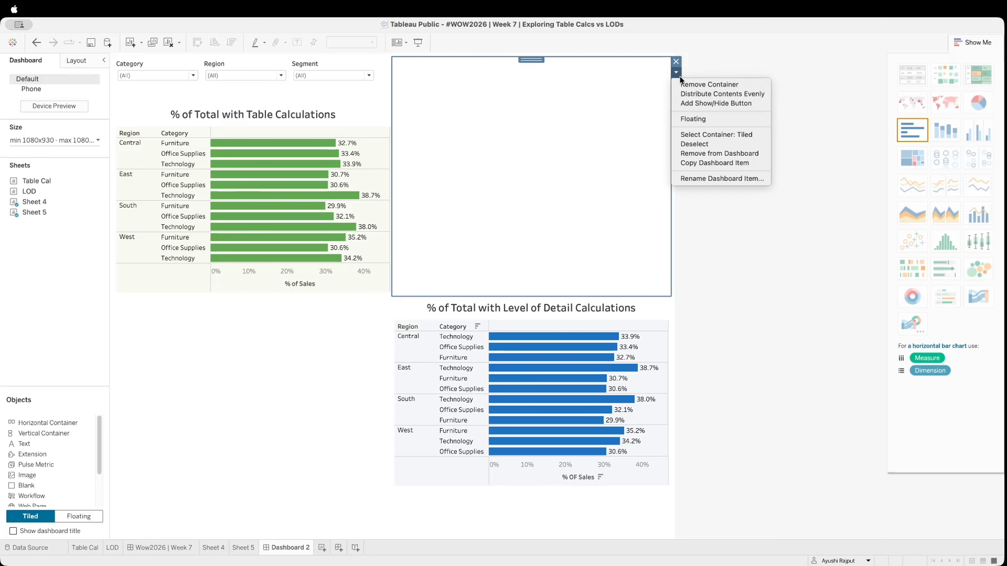
click(697, 94)
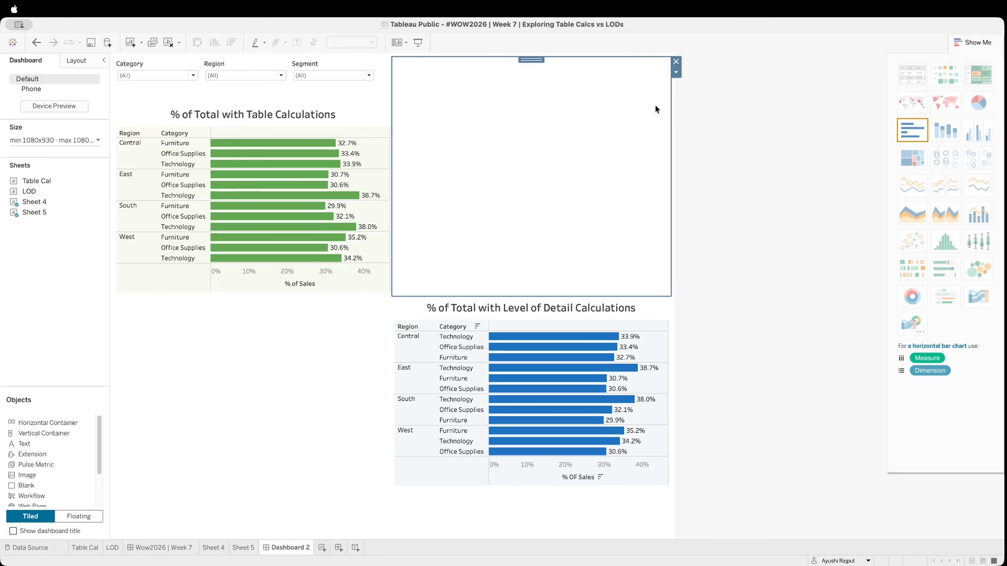
click(676, 61)
Show the Level of Detail chart's Category and Region filters and move both into the container above it, with Region before Category
click(676, 333)
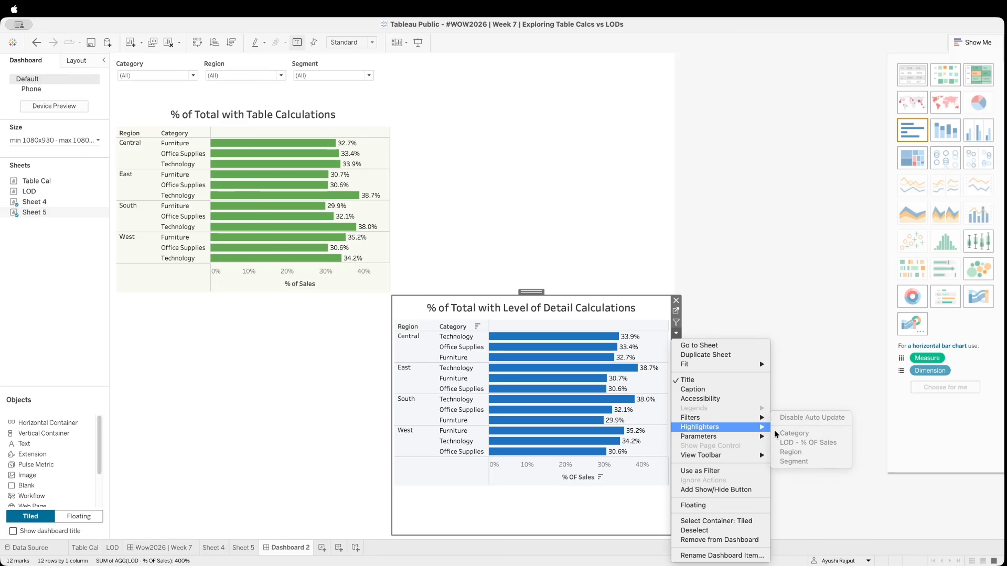
click(787, 428)
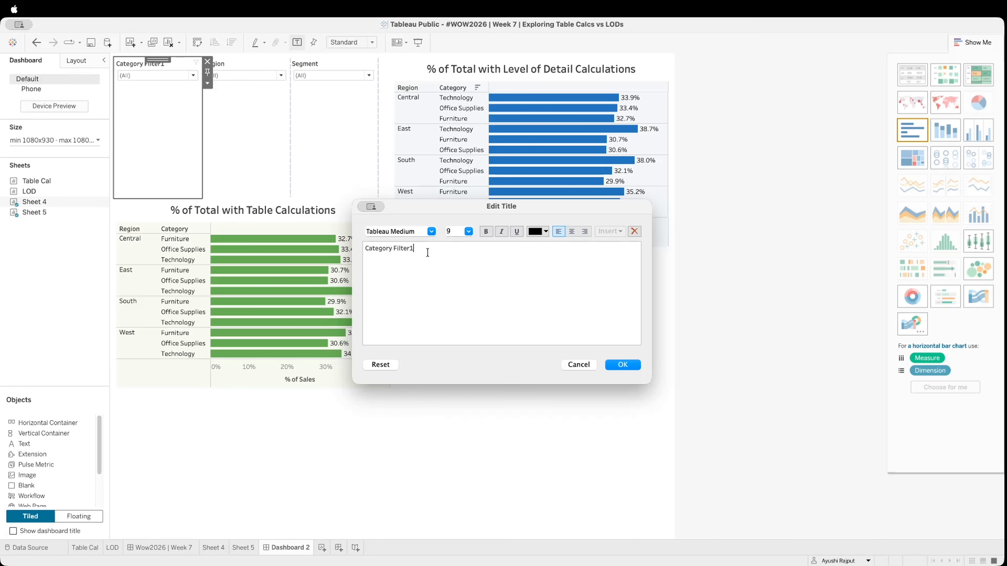
drag(424, 252, 395, 252)
key(BackSpace)
key(BackSpace)
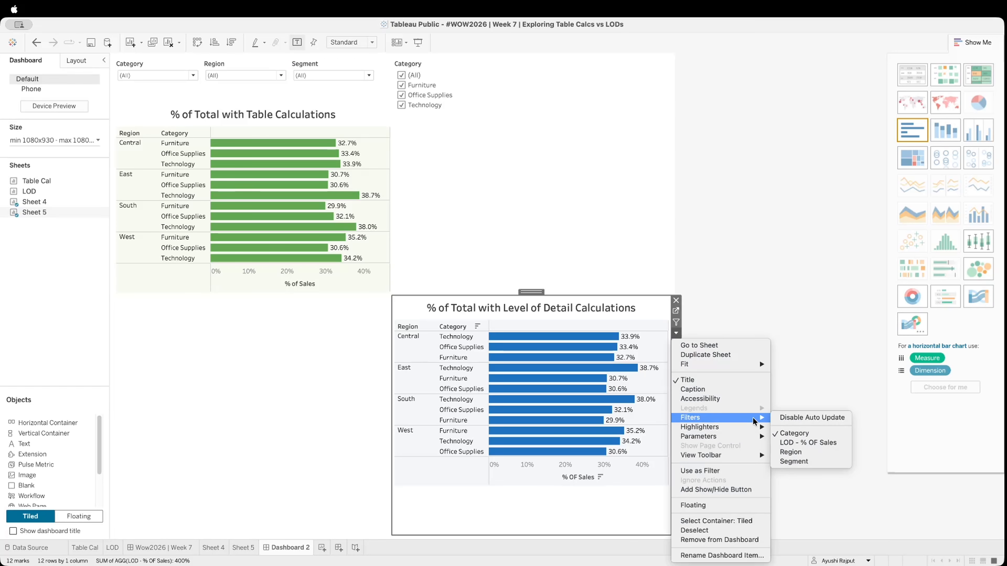
click(813, 452)
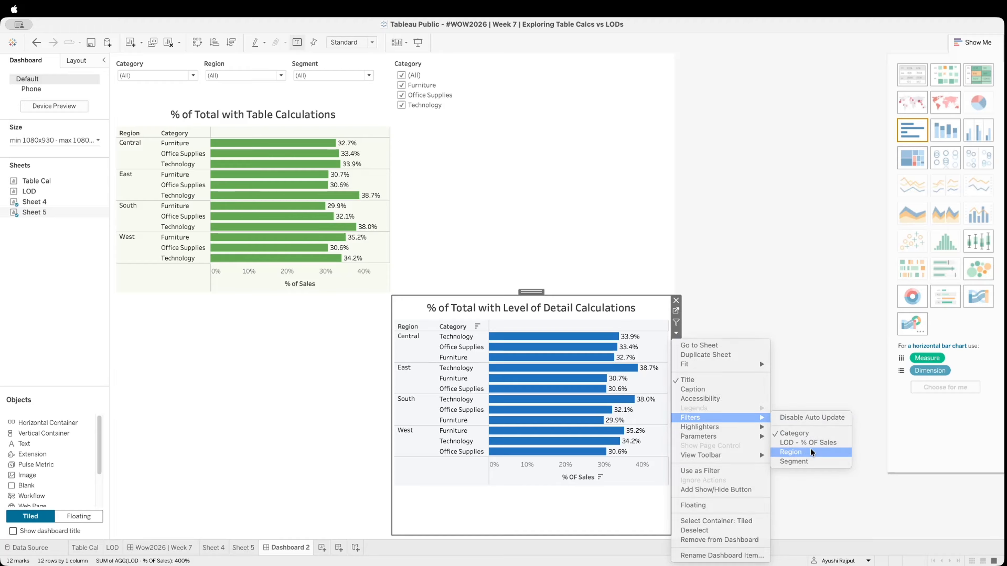
drag(351, 66, 432, 137)
Show the Level of Detail chart's Segment filter, place it after Category in the container above that chart, and shorten the container
click(648, 309)
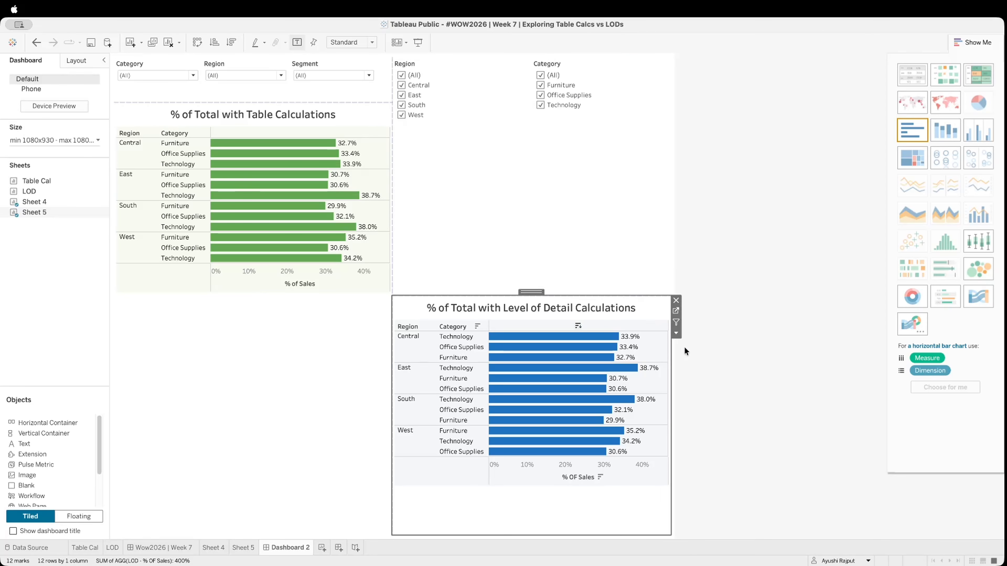
click(676, 334)
mouse_move(753, 417)
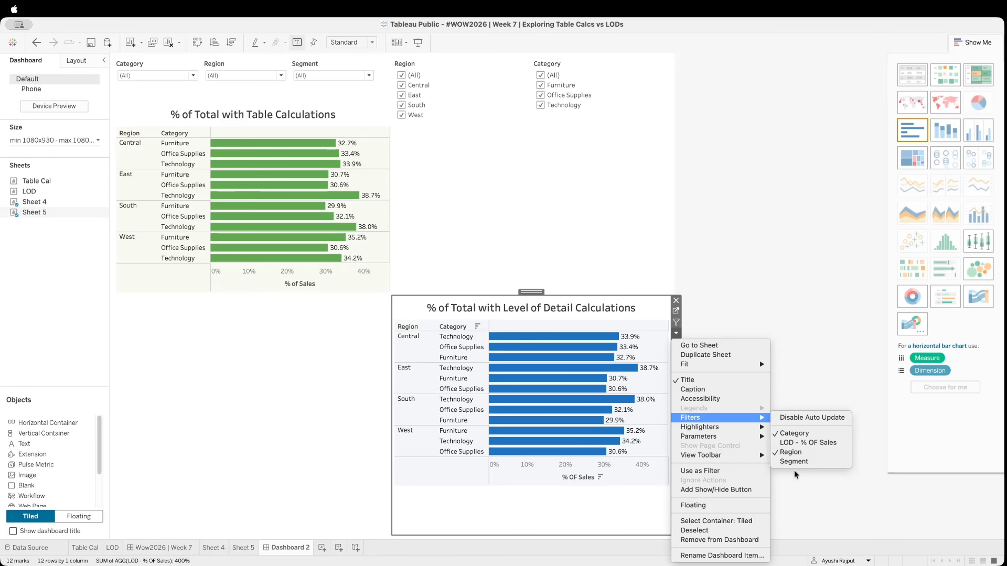
click(798, 462)
drag(355, 60, 584, 140)
click(503, 317)
drag(521, 296, 518, 128)
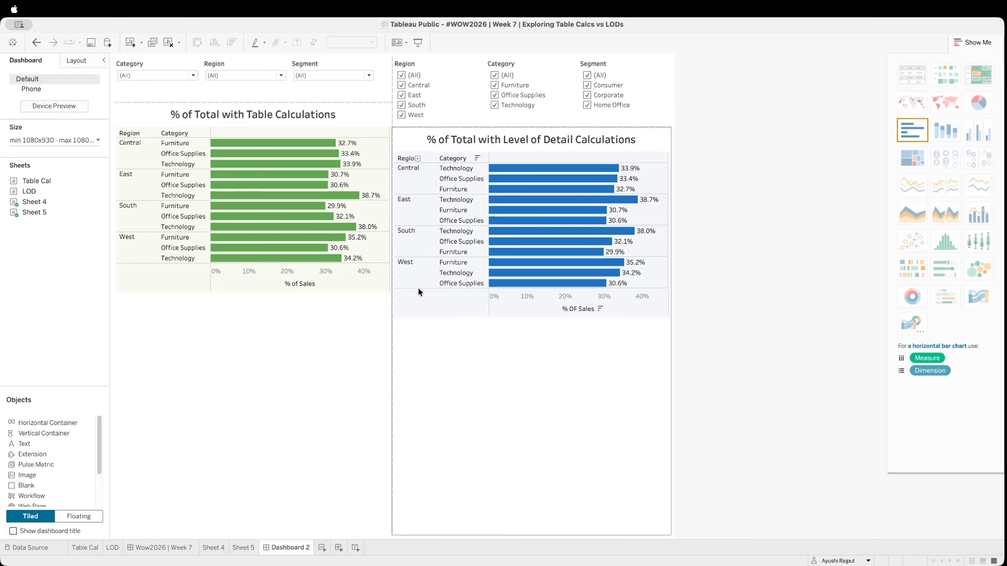
Change the Level of Detail chart's Region, Category and Segment filters to multiple values dropdowns and shorten their container to align both charts
click(434, 66)
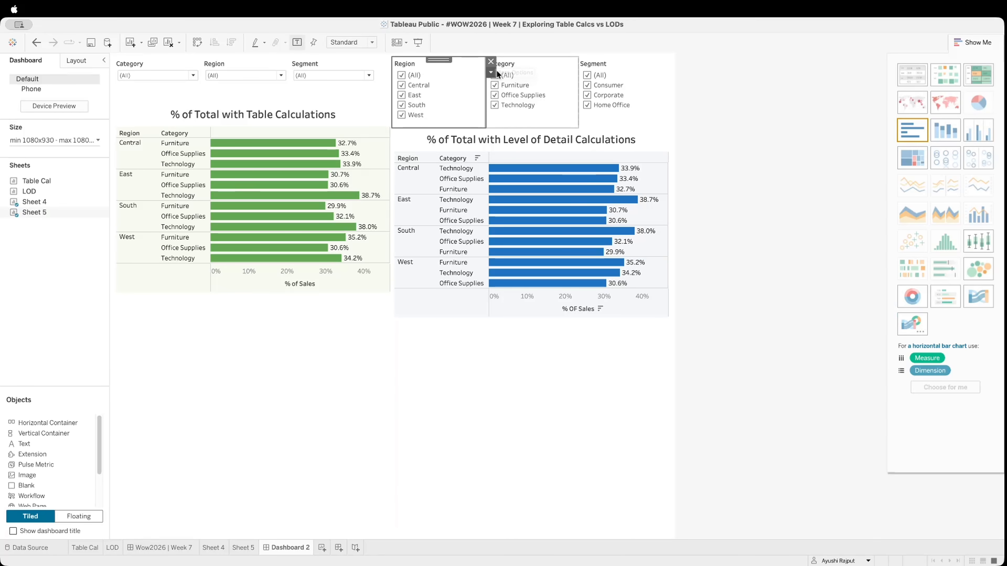
click(491, 72)
mouse_move(613, 121)
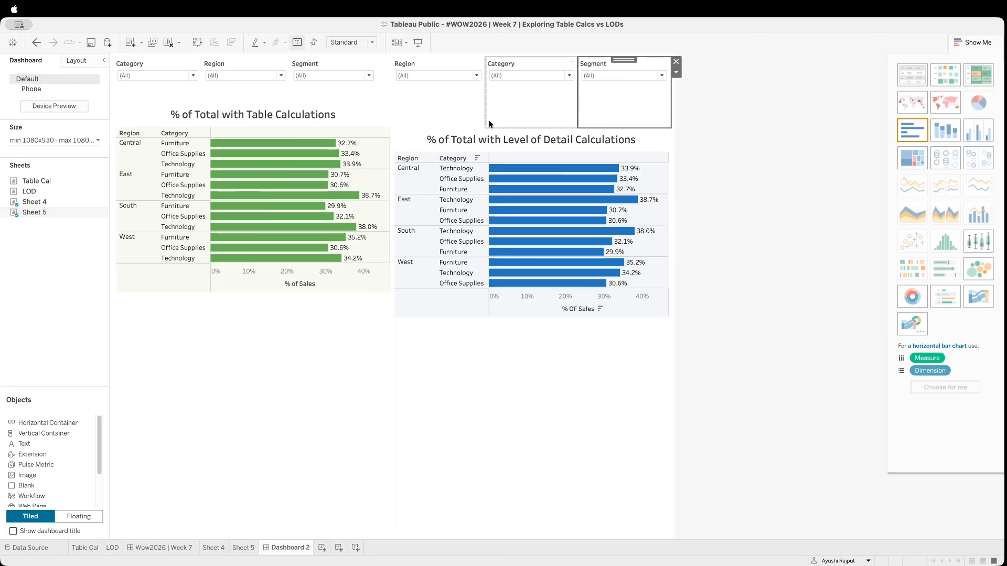
click(482, 375)
drag(530, 124, 514, 109)
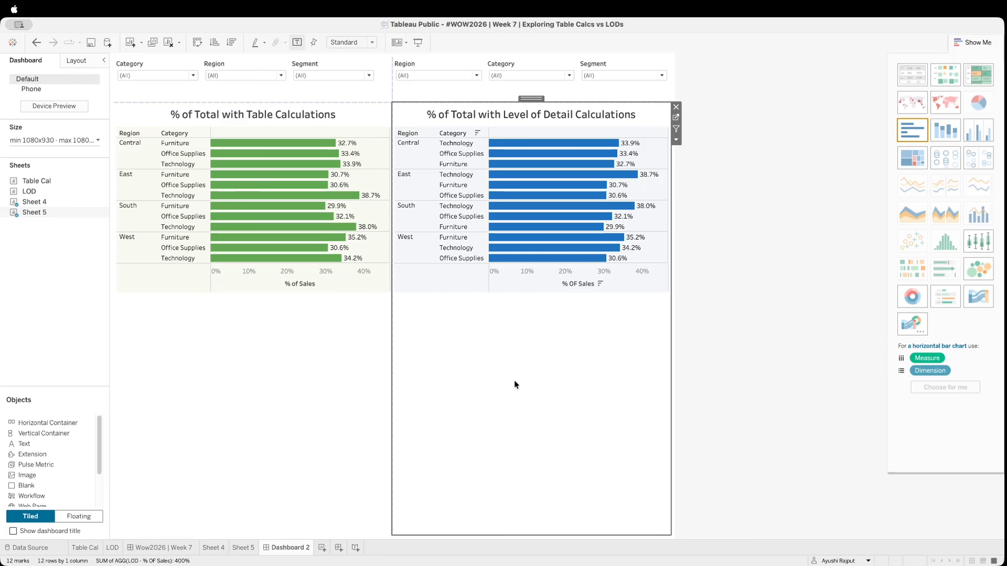